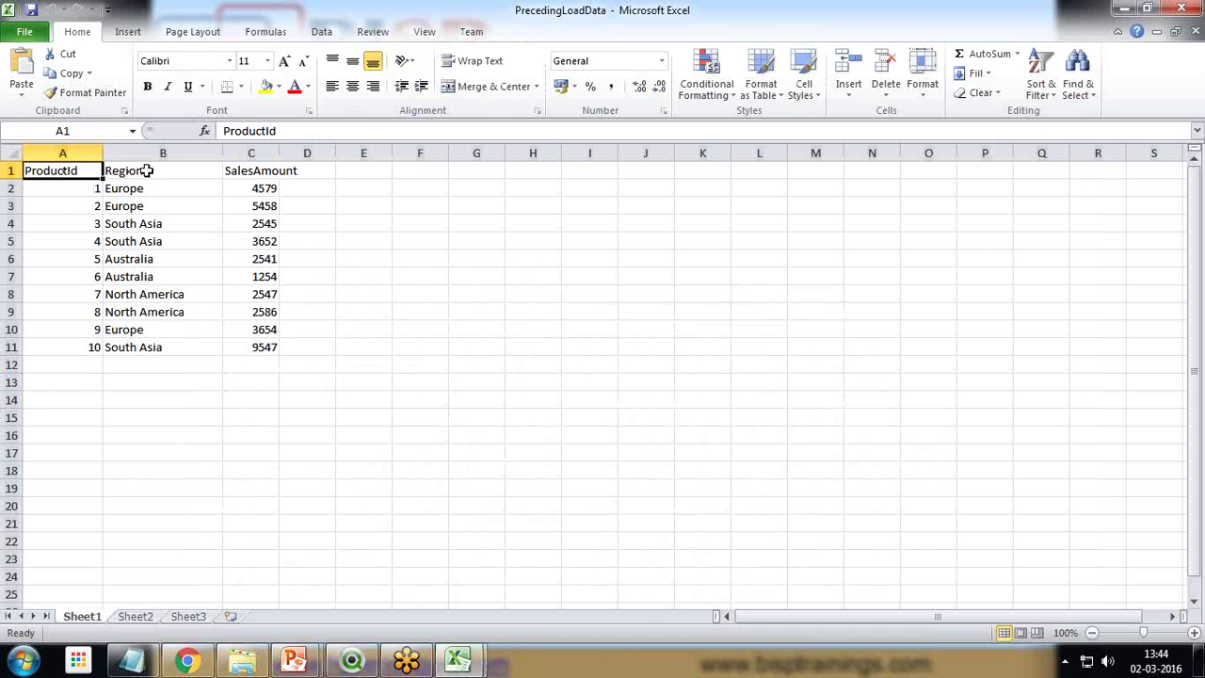
# Review the ProductId, Region and SalesAmount columns and their values in the PrecedingLoadData workbook.
pyautogui.click(148, 171)
pyautogui.click(259, 171)
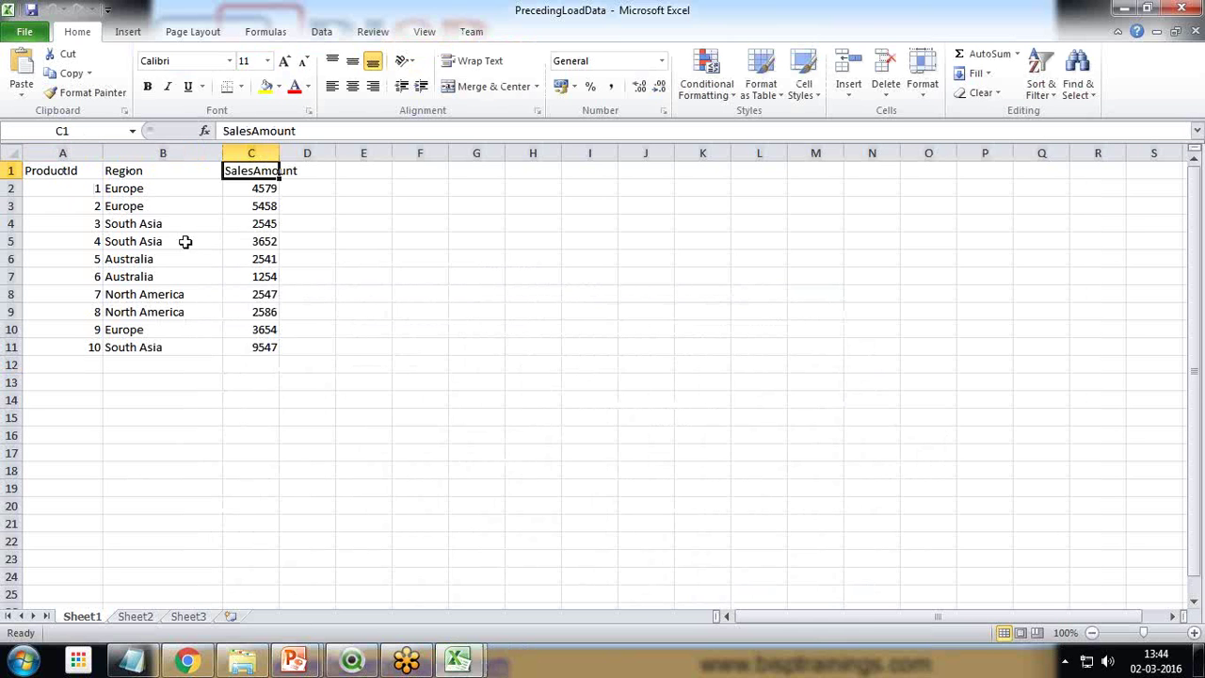
pyautogui.moveTo(134, 187); pyautogui.dragTo(134, 318)
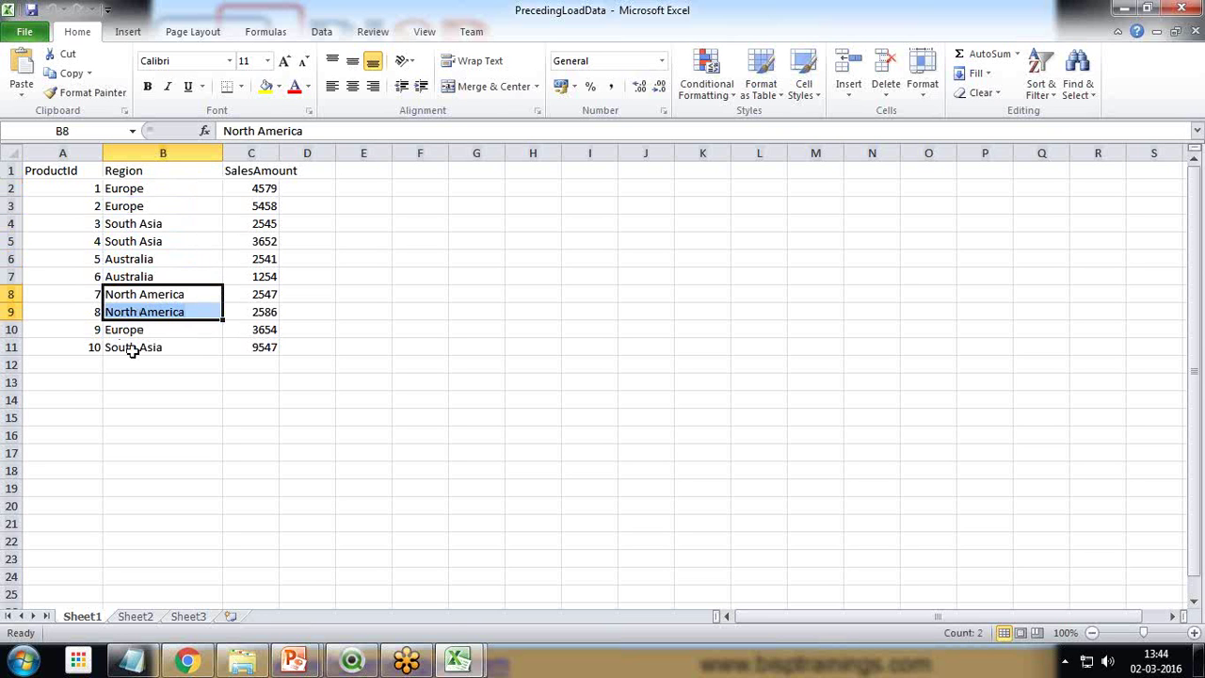
pyautogui.click(131, 348)
pyautogui.press('Up')
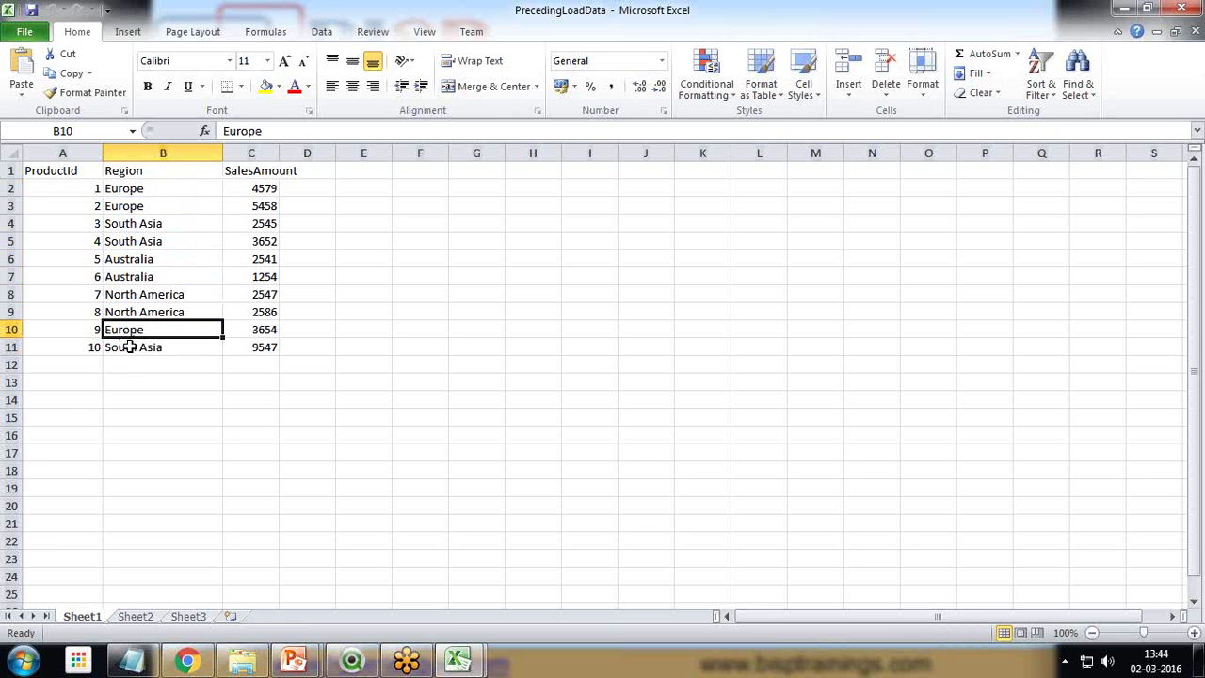
pyautogui.moveTo(266, 205); pyautogui.dragTo(265, 241)
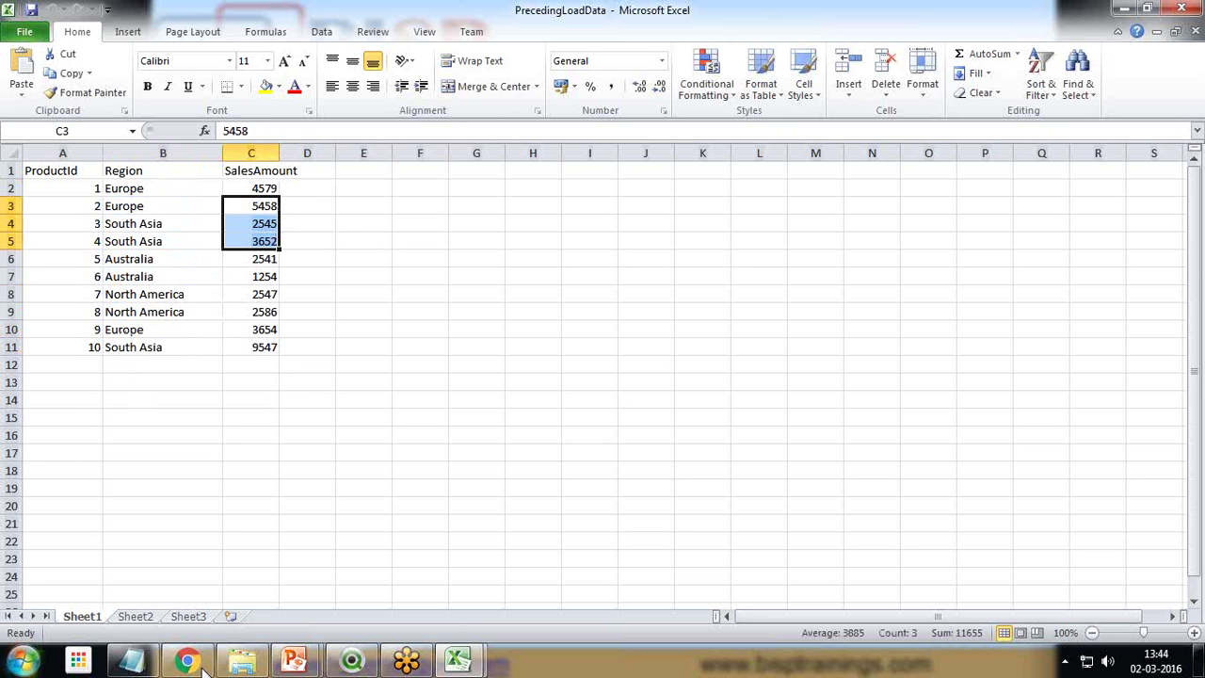
# Switch to QlikView and add a load statement for the desktop's PrecedingLoadData Excel file to the load script.
pyautogui.click(351, 660)
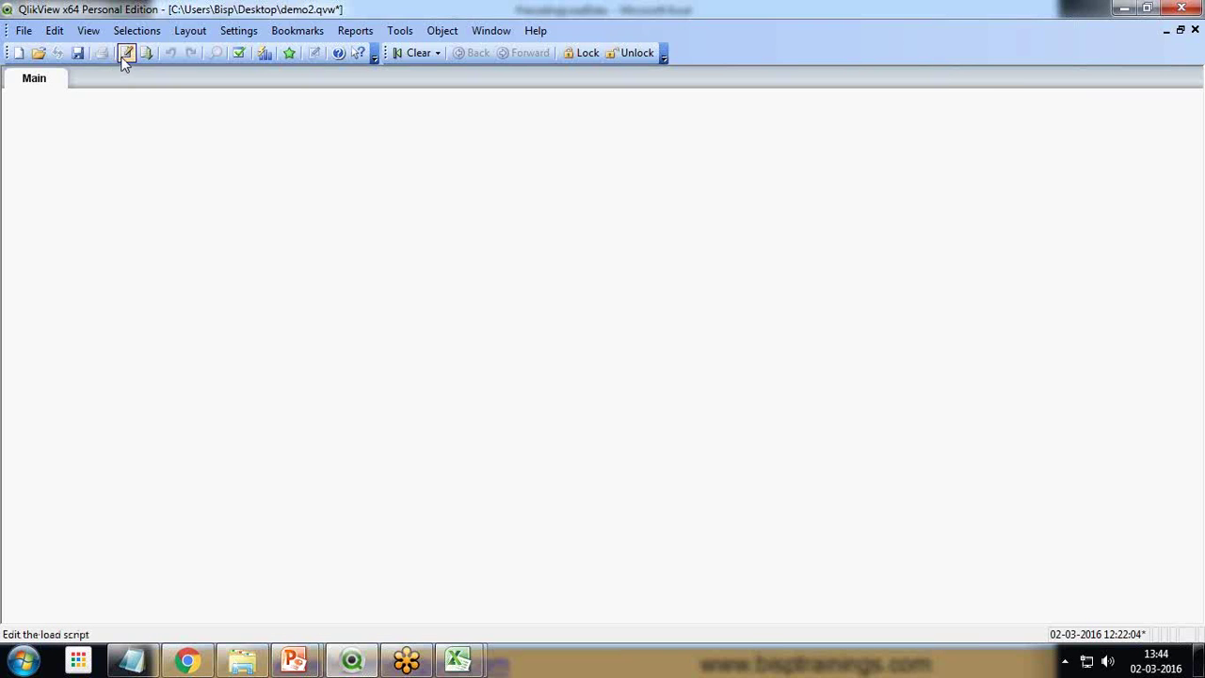
pyautogui.click(126, 53)
pyautogui.click(586, 497)
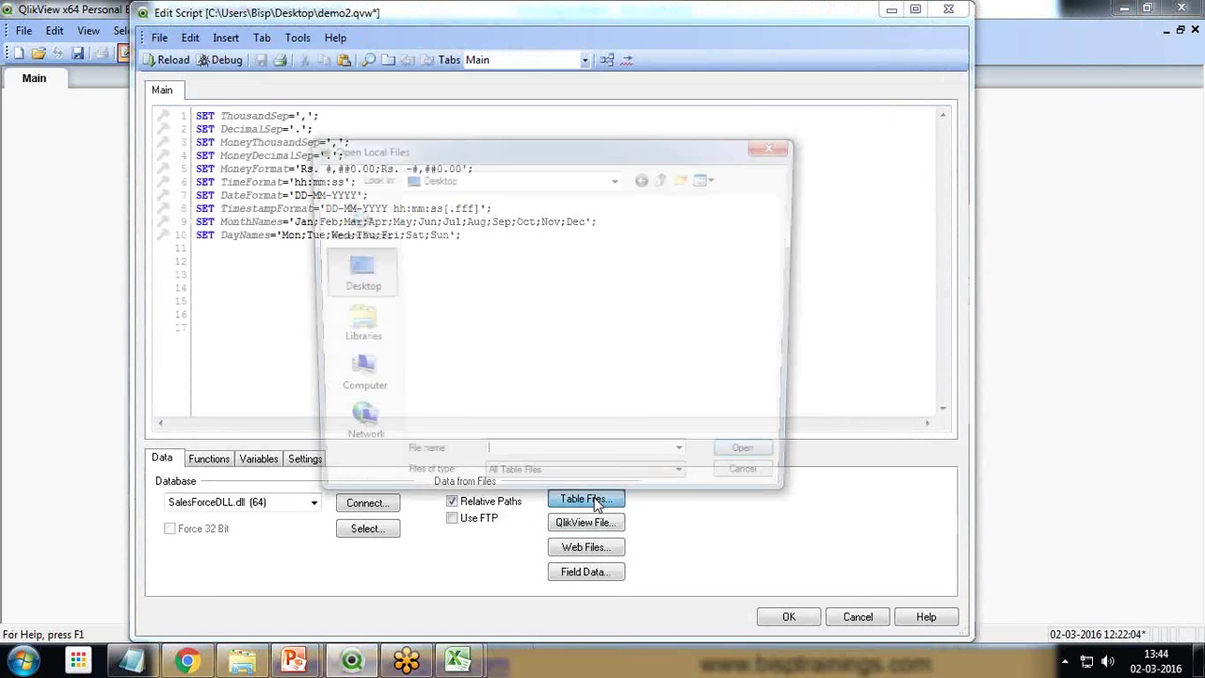
pyautogui.click(433, 313)
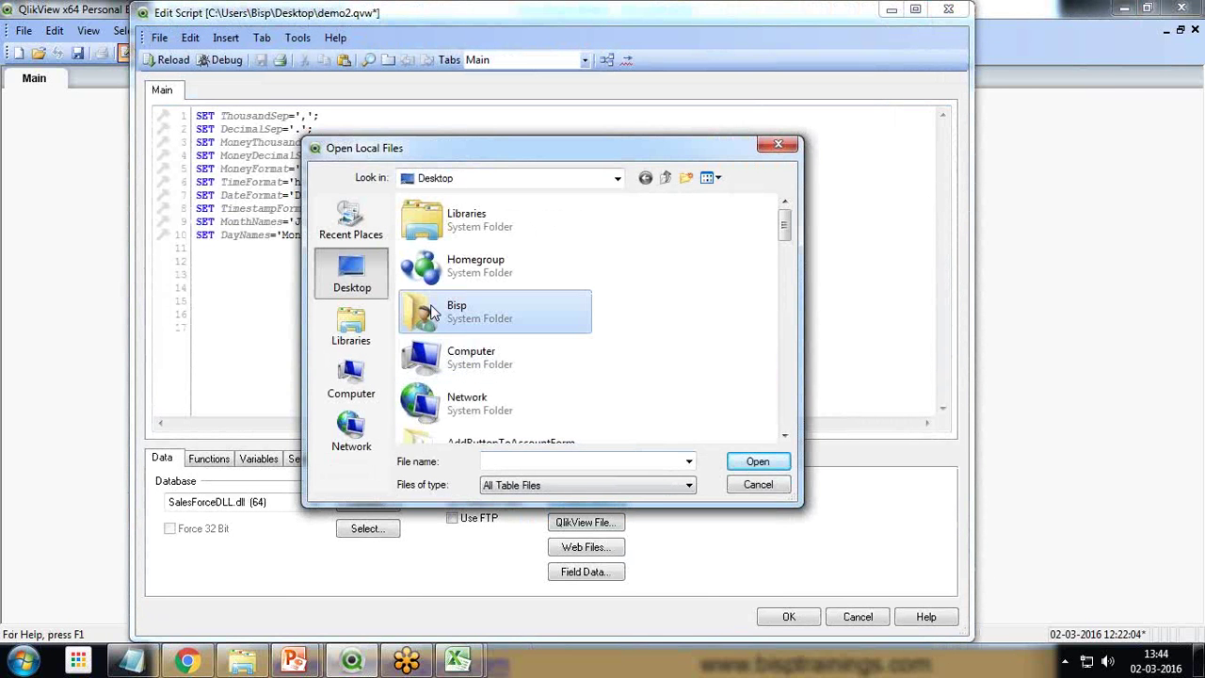
pyautogui.scroll(-5, 430, 314)
pyautogui.click(488, 398)
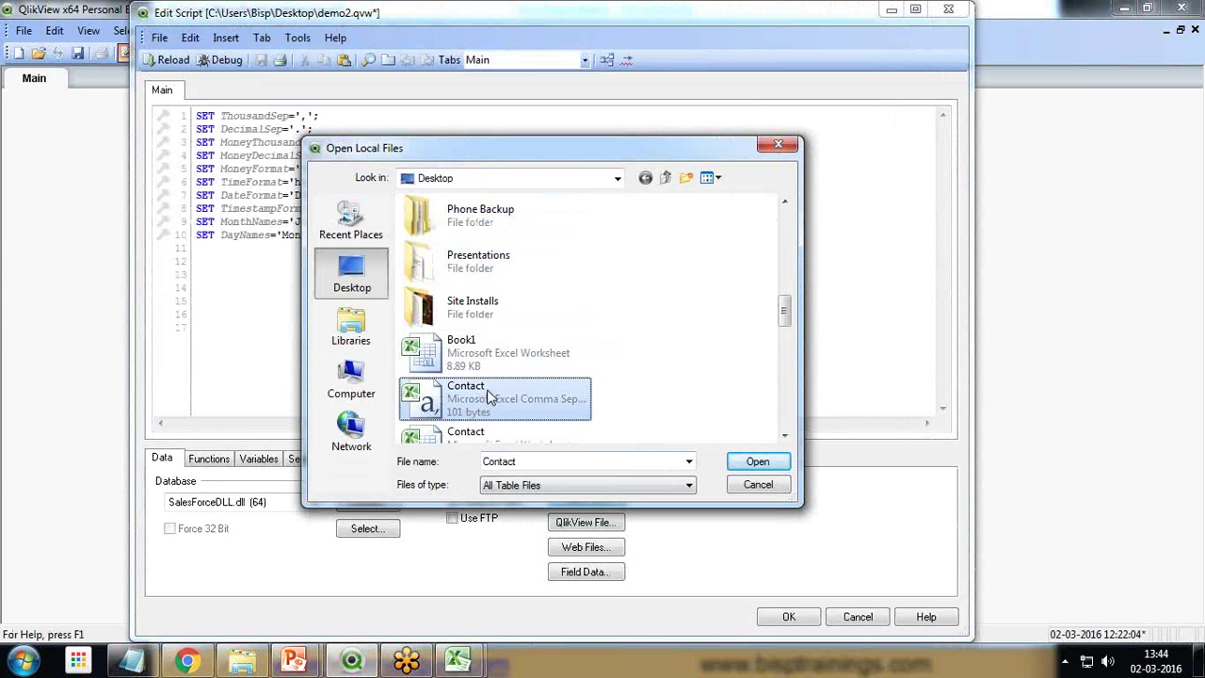
pyautogui.scroll(-3, 488, 393)
pyautogui.scroll(-5, 487, 393)
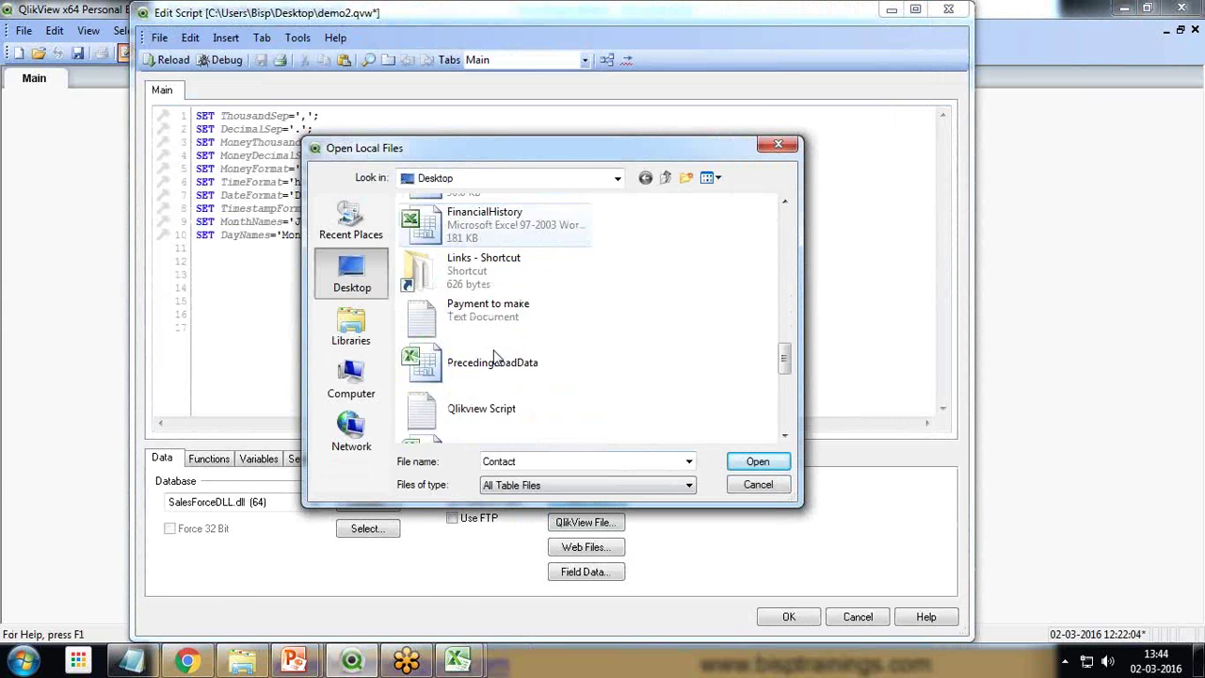
pyautogui.scroll(-3, 494, 356)
pyautogui.click(492, 237)
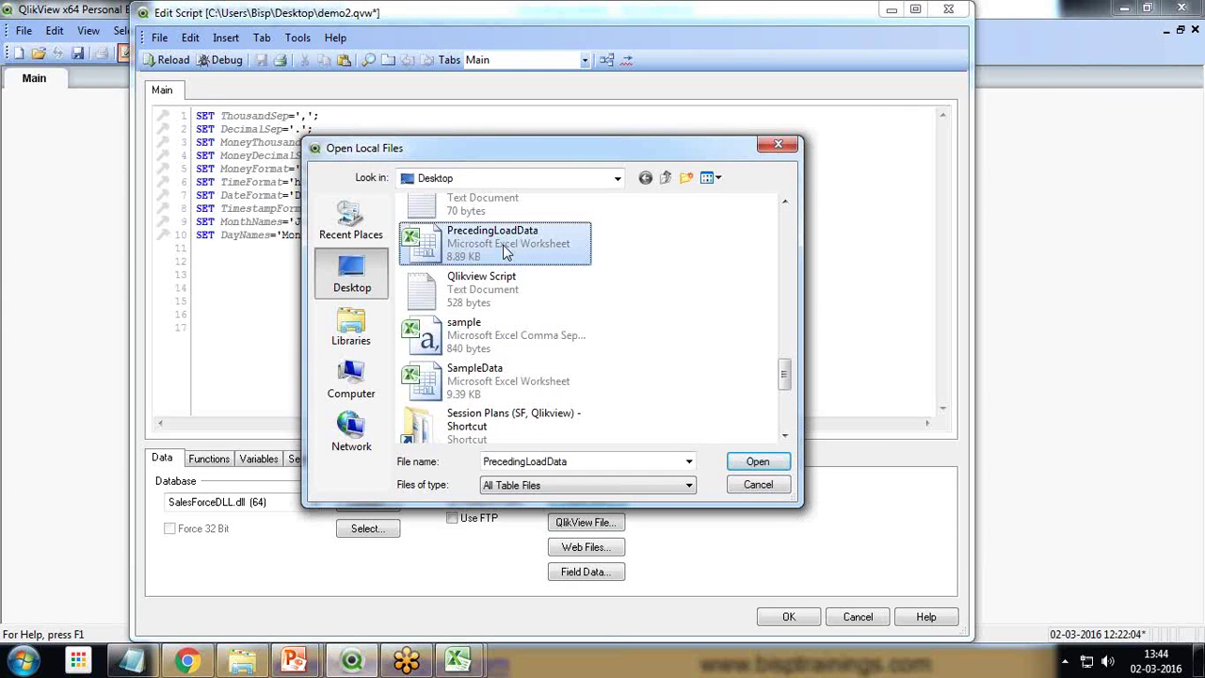
pyautogui.click(758, 461)
pyautogui.click(809, 527)
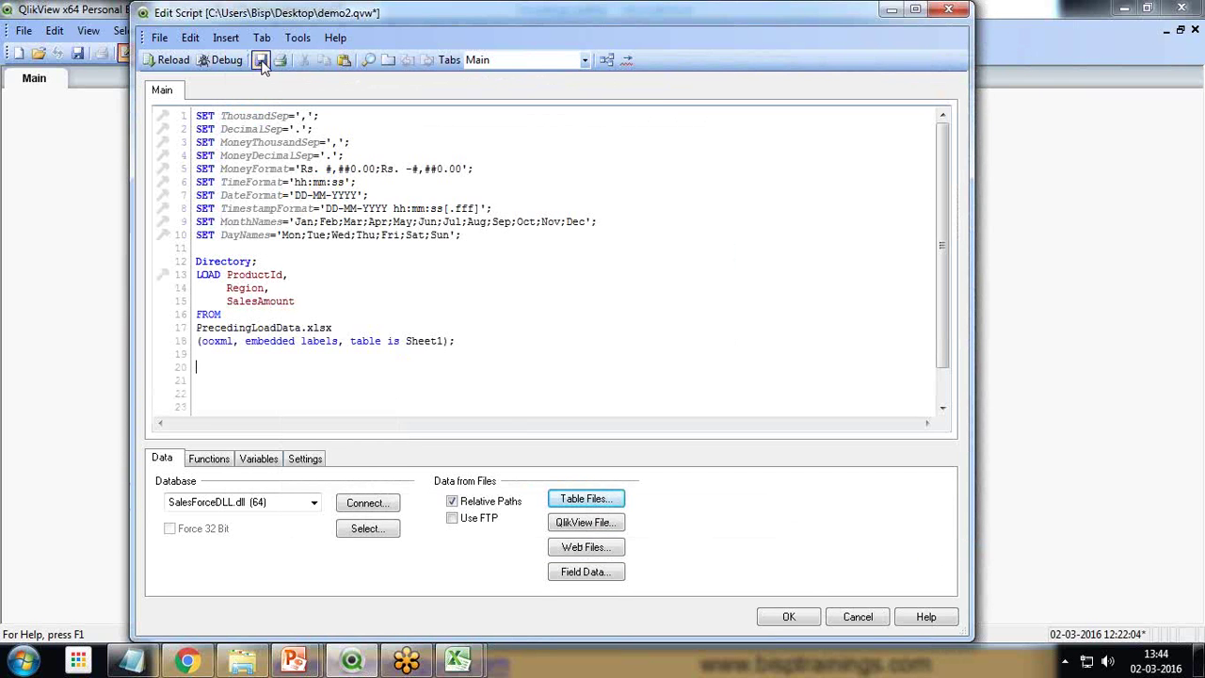
# Reload the script and place a list box for the Region field on the Main sheet.
pyautogui.click(165, 60)
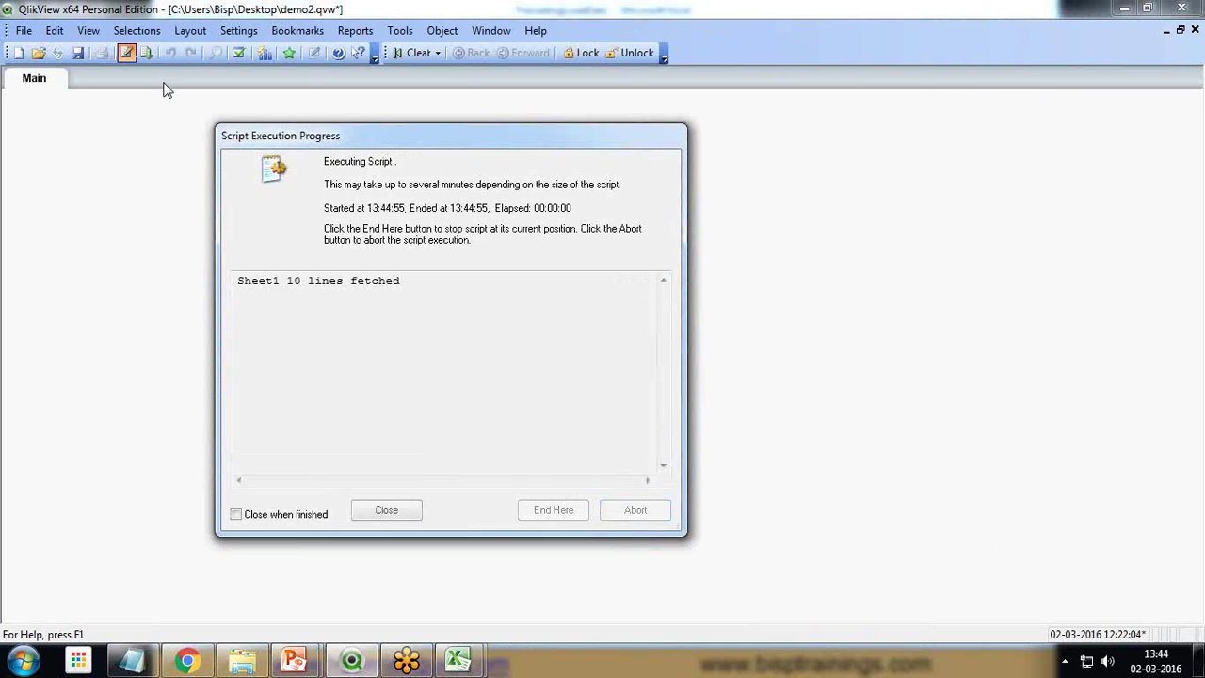
pyautogui.click(386, 510)
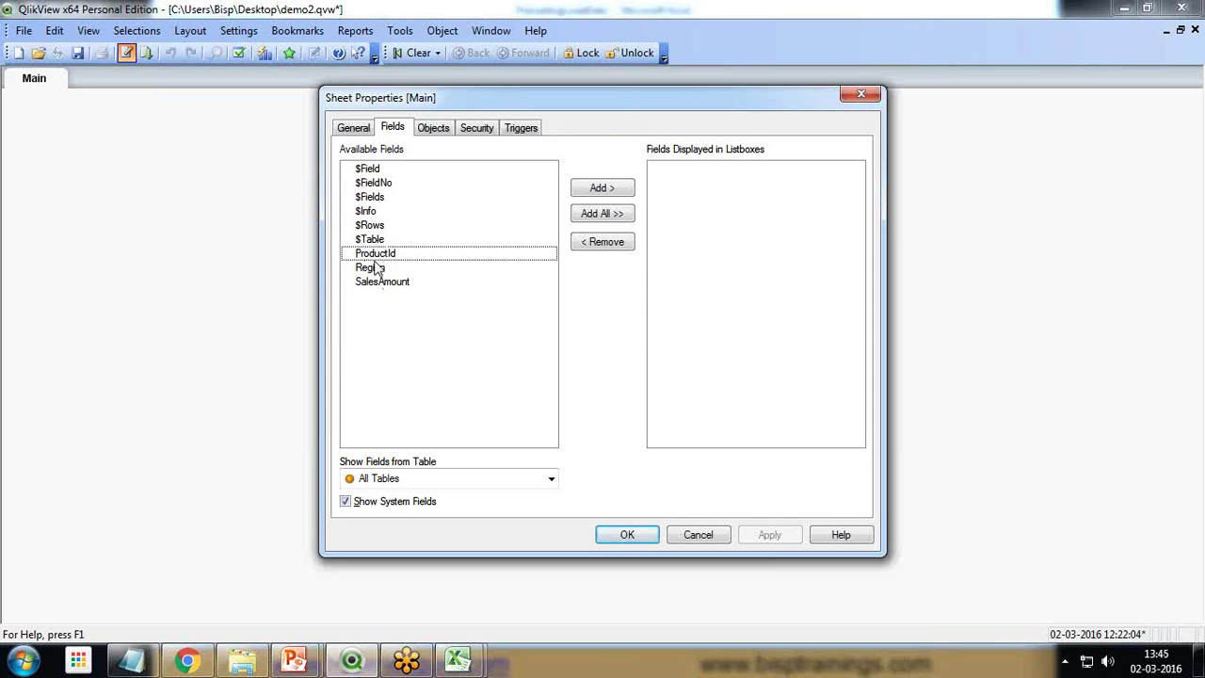
pyautogui.click(378, 267)
pyautogui.click(599, 189)
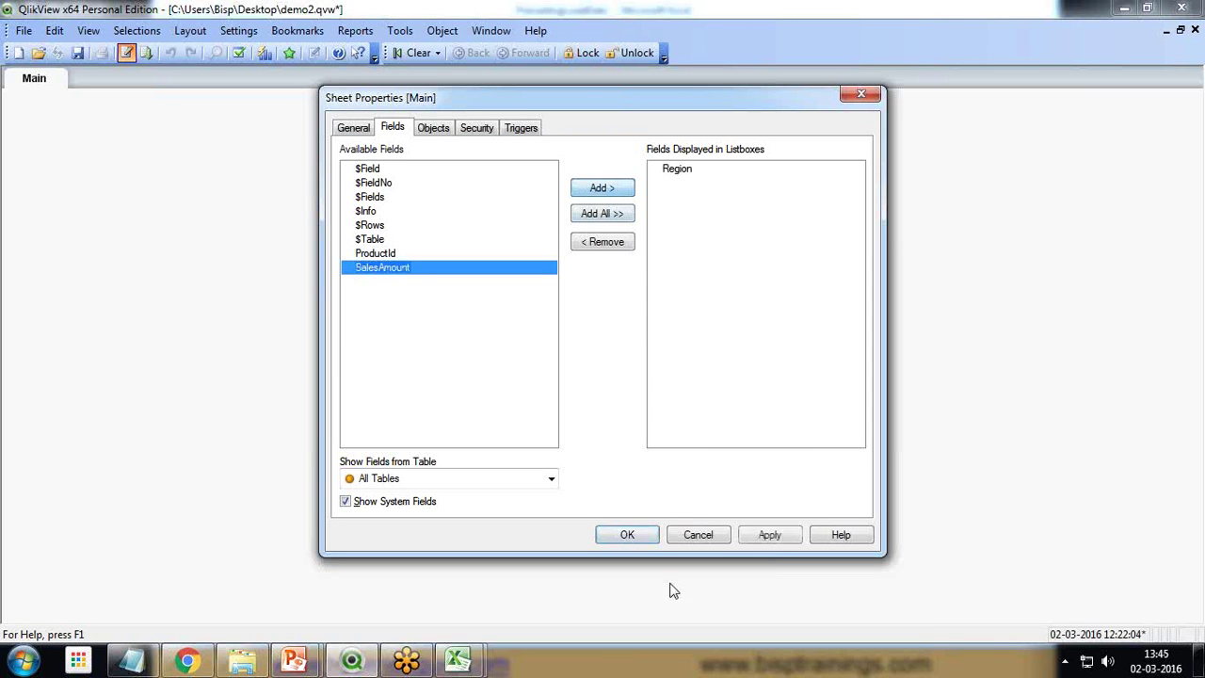
pyautogui.click(627, 534)
pyautogui.moveTo(45, 101); pyautogui.dragTo(177, 148)
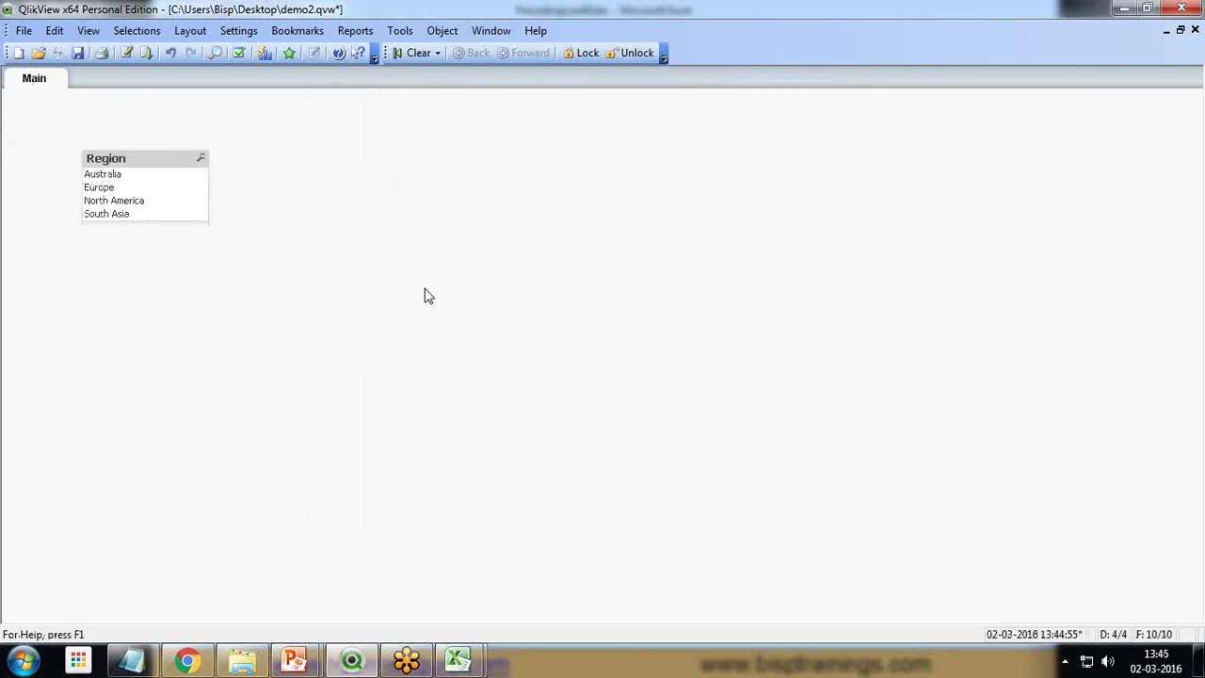
# Create a table box with the Region, ProductId and SalesAmount fields and place it beside the Region list box.
pyautogui.rightClick(412, 234)
pyautogui.moveTo(492, 277)
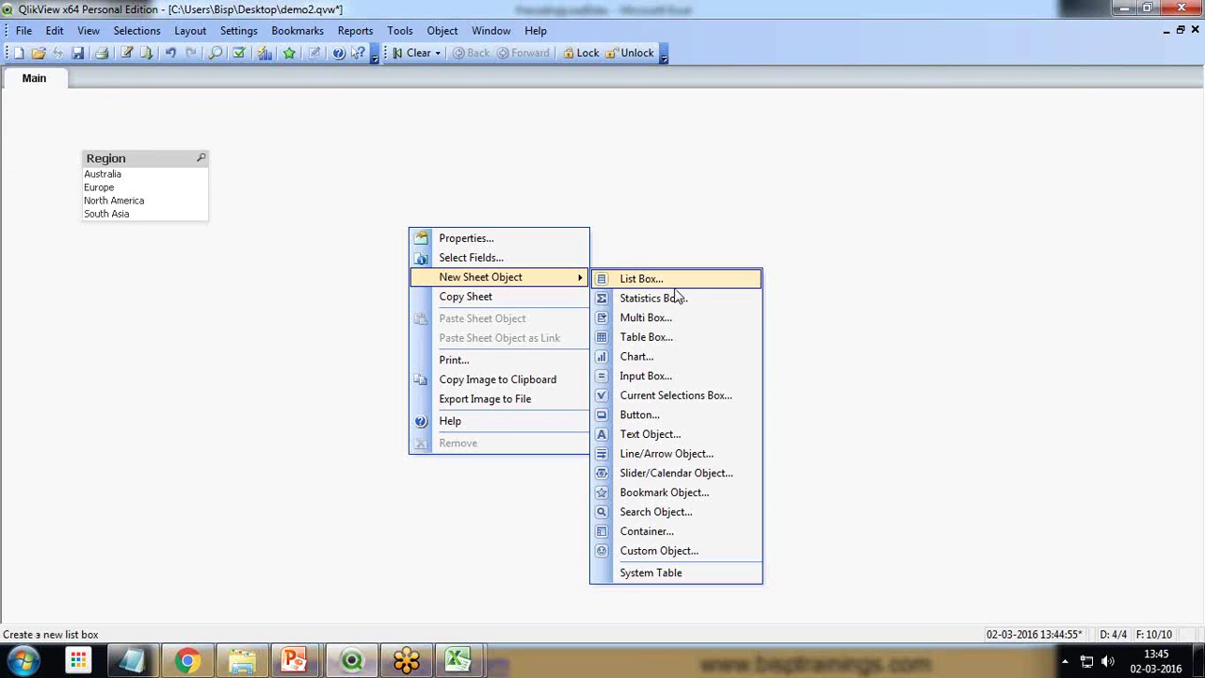
pyautogui.click(646, 339)
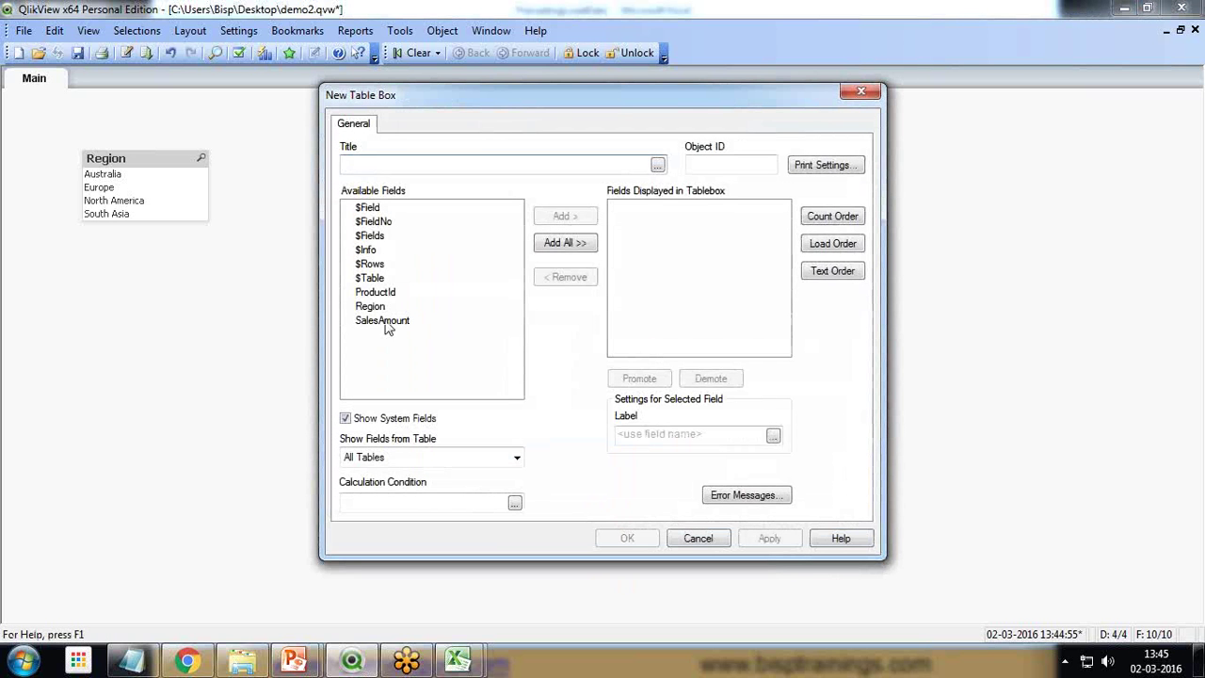
pyautogui.click(371, 306)
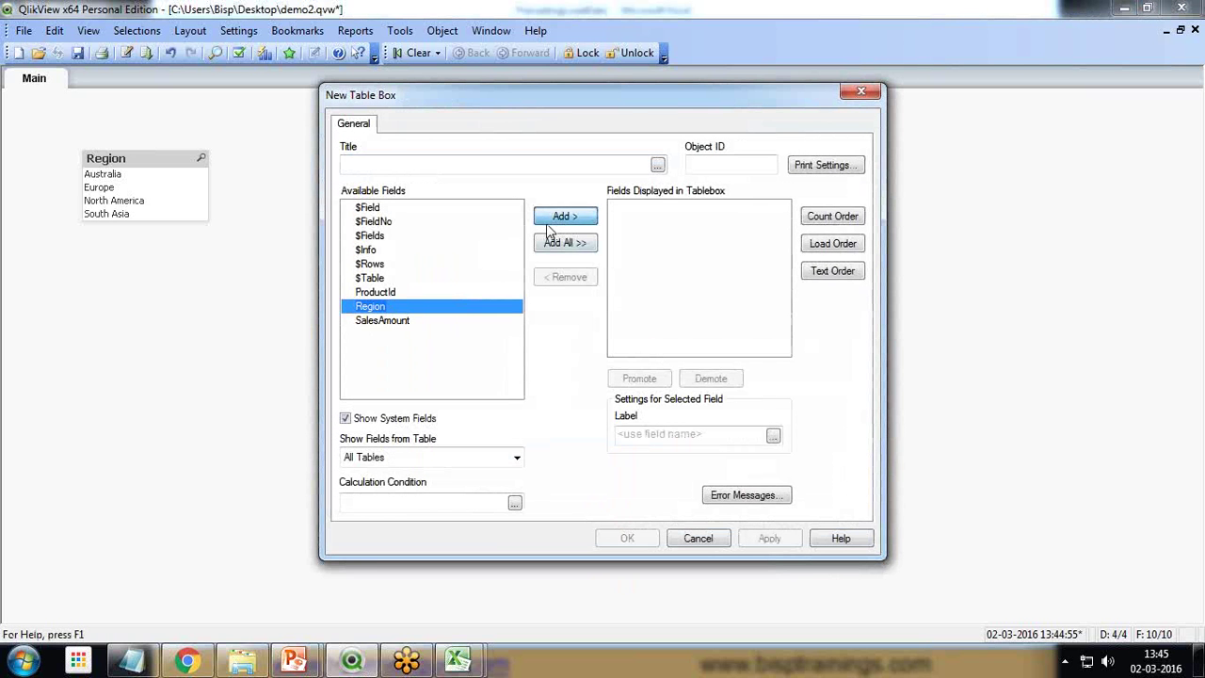
pyautogui.click(565, 216)
pyautogui.click(407, 292)
pyautogui.click(565, 216)
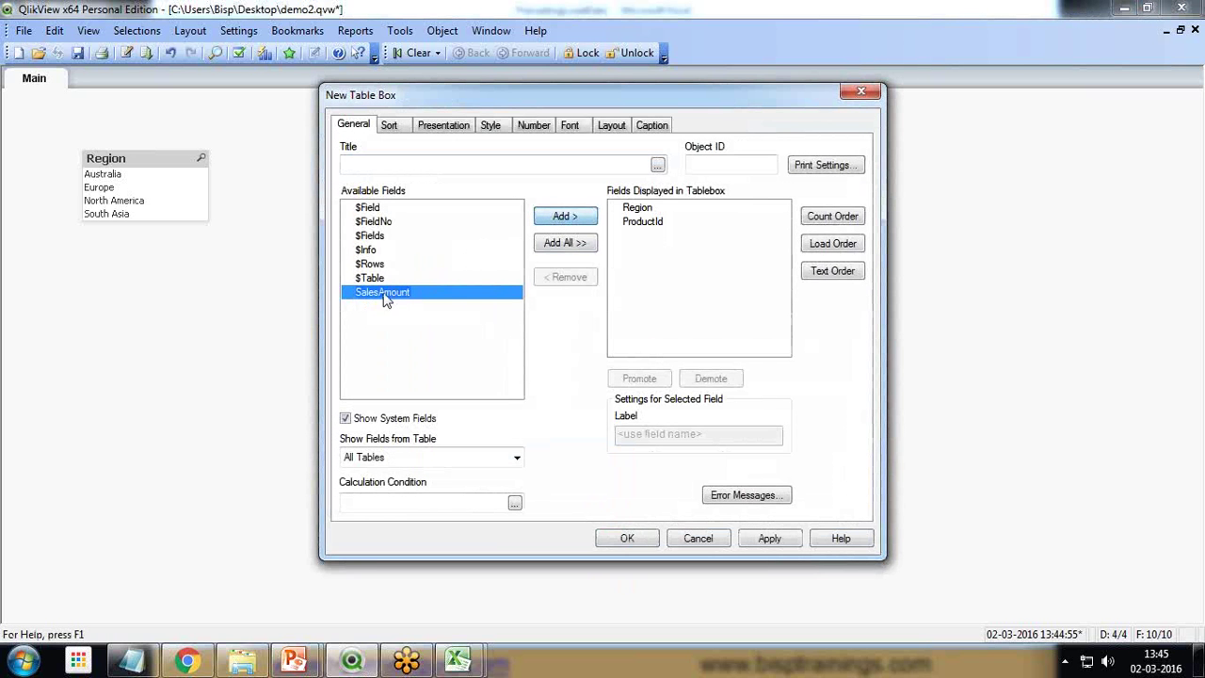
pyautogui.click(562, 218)
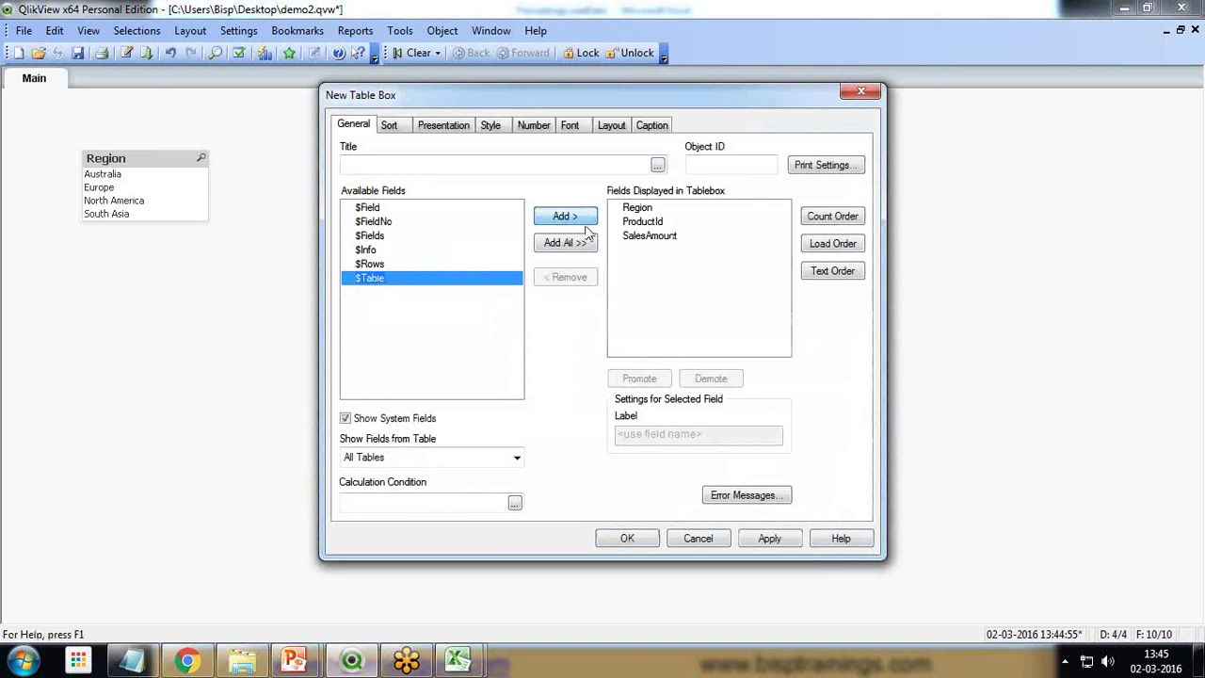
pyautogui.click(627, 538)
pyautogui.moveTo(467, 250); pyautogui.dragTo(359, 155)
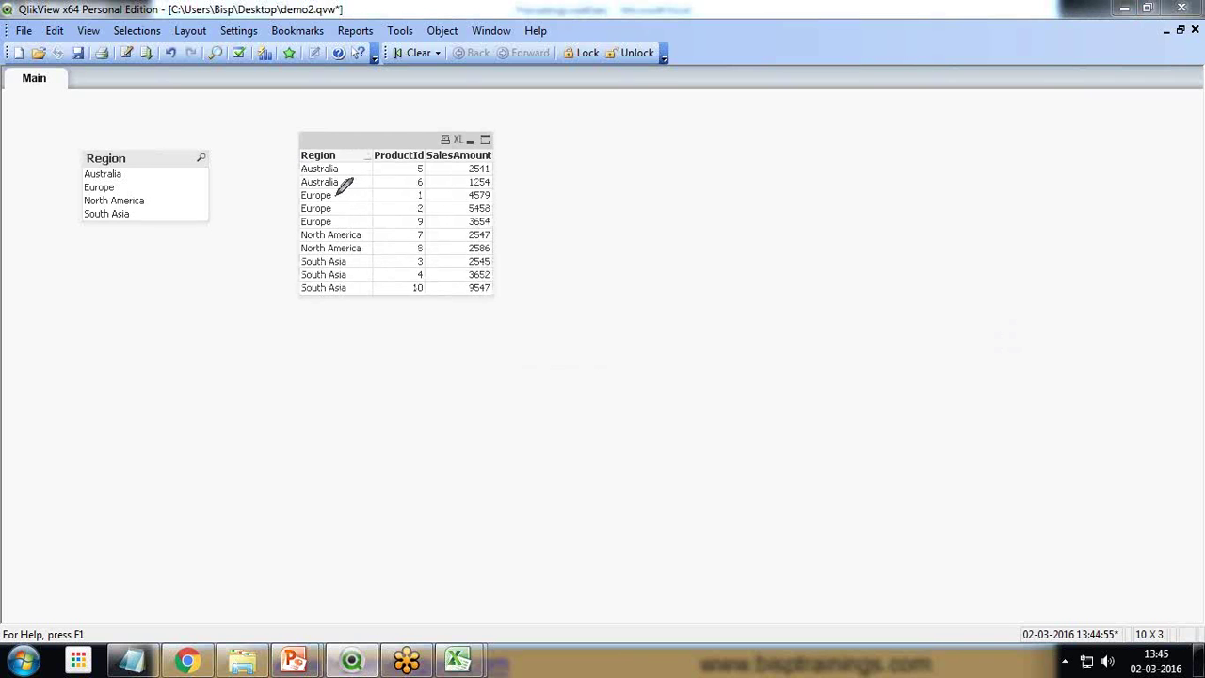
pyautogui.moveTo(336, 195)
pyautogui.mouseDown()
pyautogui.moveTo(350, 200)
pyautogui.moveTo(335, 224)
pyautogui.moveTo(377, 237)
pyautogui.moveTo(370, 249)
pyautogui.mouseUp()
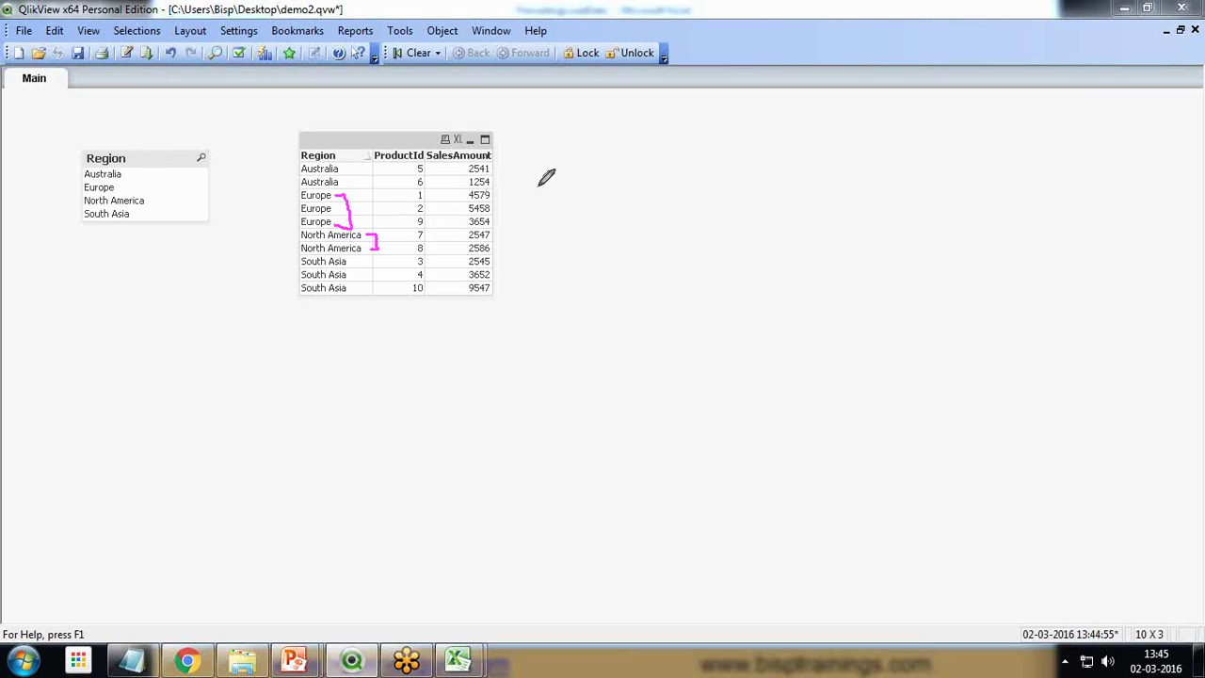
pyautogui.moveTo(435, 163)
pyautogui.mouseDown()
pyautogui.moveTo(503, 149)
pyautogui.moveTo(453, 138)
pyautogui.moveTo(431, 162)
pyautogui.mouseUp()
pyautogui.moveTo(285, 168)
pyautogui.mouseDown()
pyautogui.moveTo(338, 161)
pyautogui.moveTo(356, 145)
pyautogui.moveTo(290, 162)
pyautogui.mouseUp()
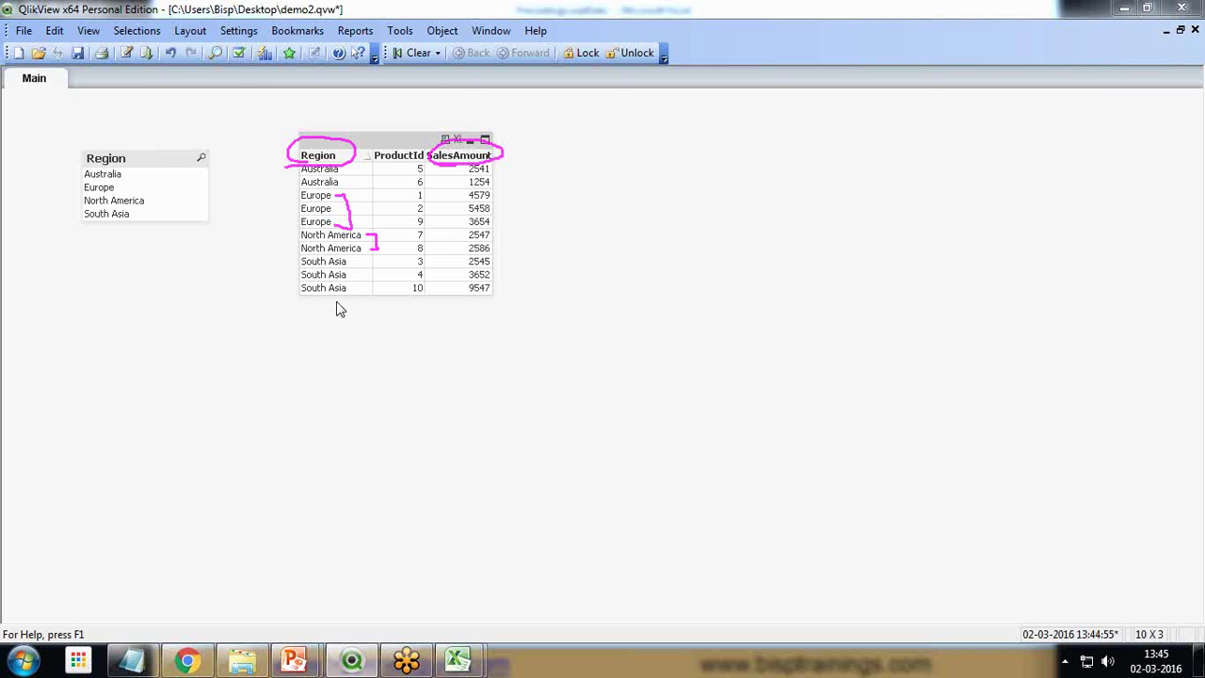
pyautogui.press('Escape')
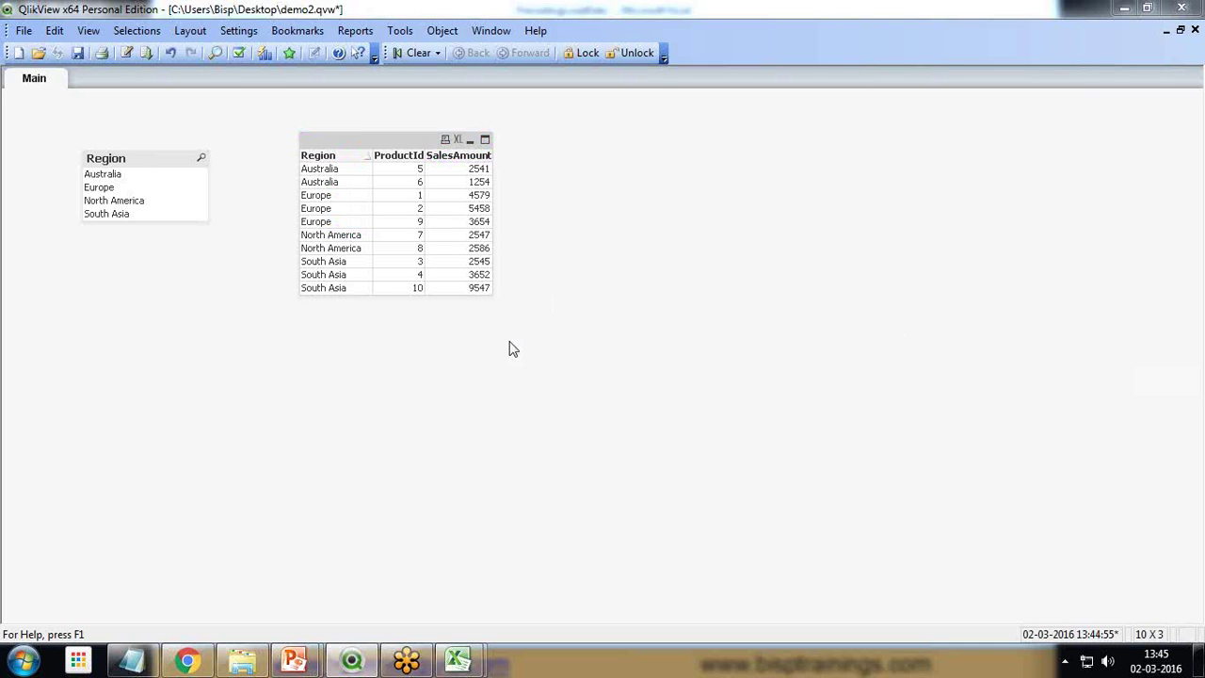
# Move the table box below the Region list box.
pyautogui.moveTo(367, 146); pyautogui.dragTo(141, 276)
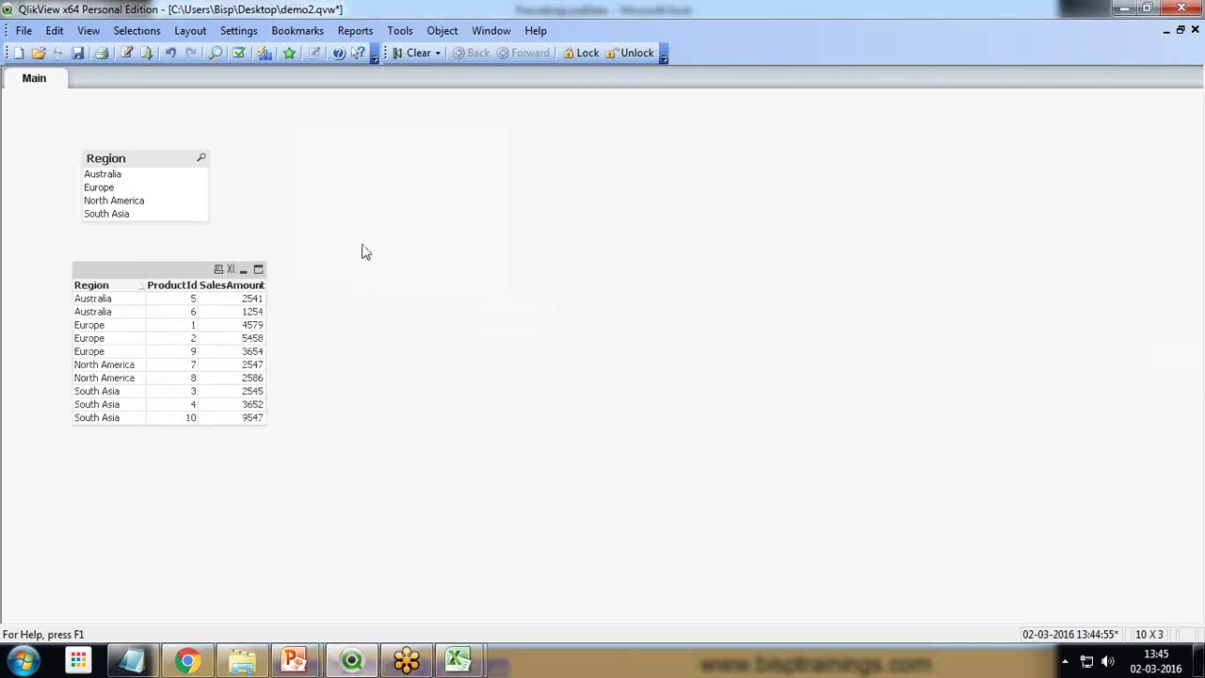
# In the load script, replace the Directory statement above the PrecedingLoadData load with the table label "AllRegion:".
pyautogui.click(124, 52)
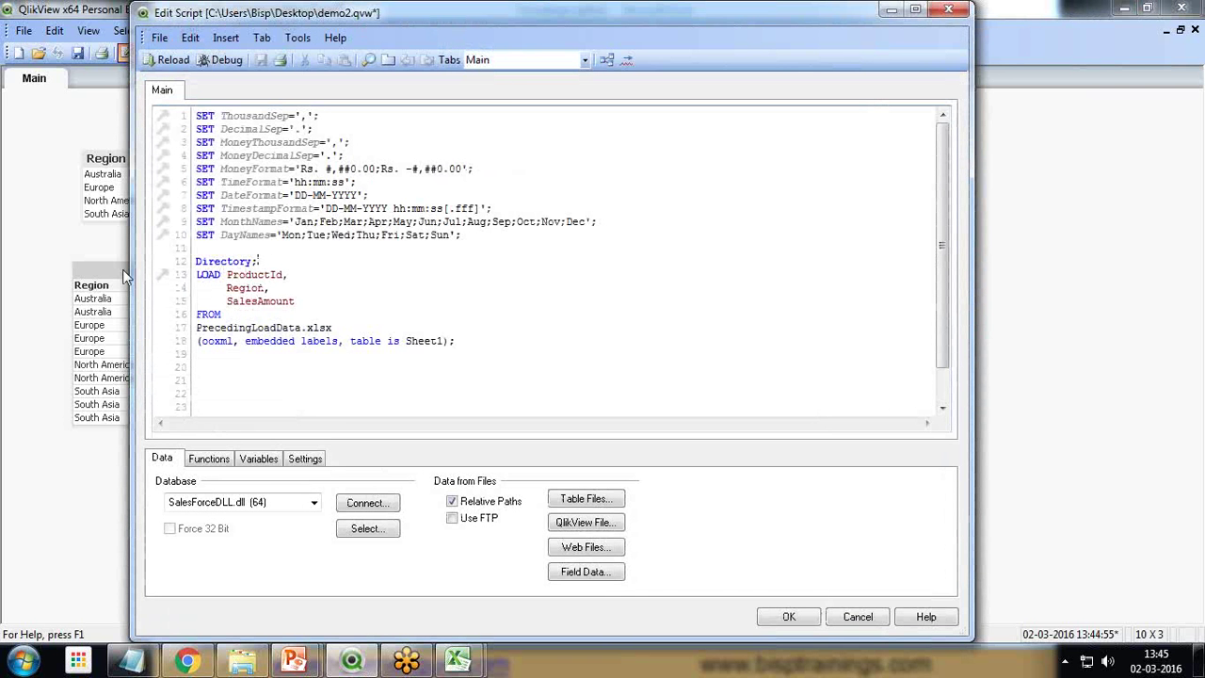
pyautogui.hotkey('shift', 'Home')
pyautogui.press('Delete')
pyautogui.write('AllRegion:')
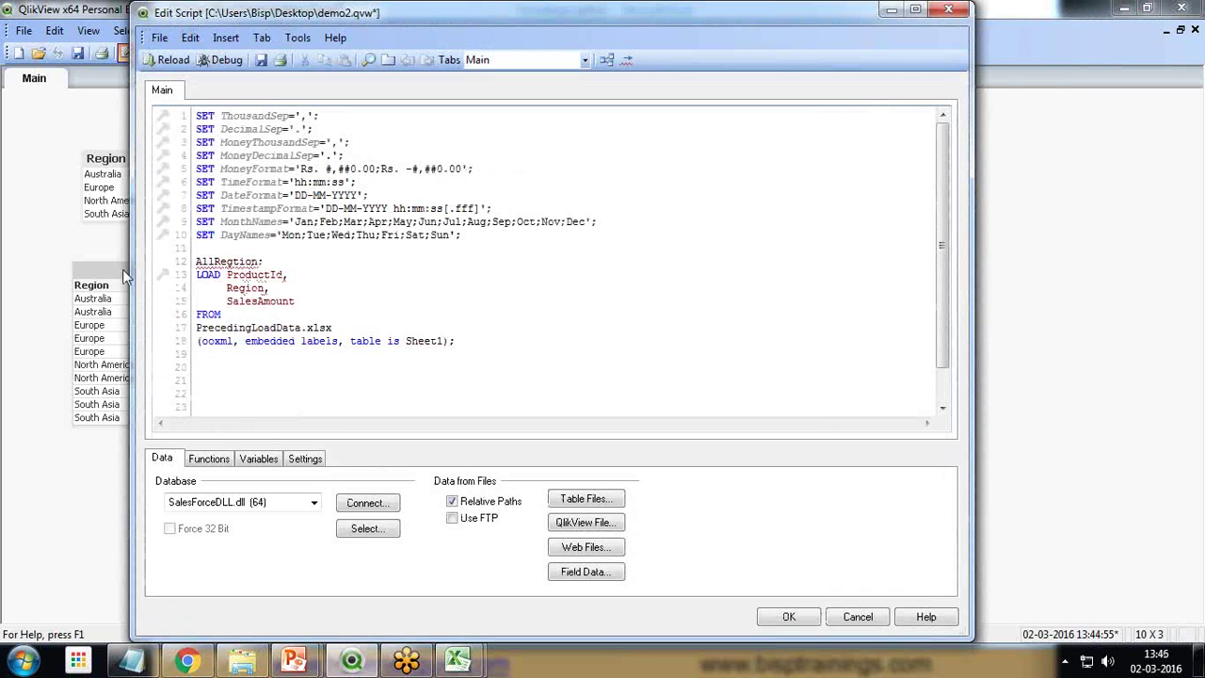
pyautogui.press('BackSpace')
pyautogui.press('BackSpace')
pyautogui.press('BackSpace')
pyautogui.press('BackSpace')
pyautogui.write('i')
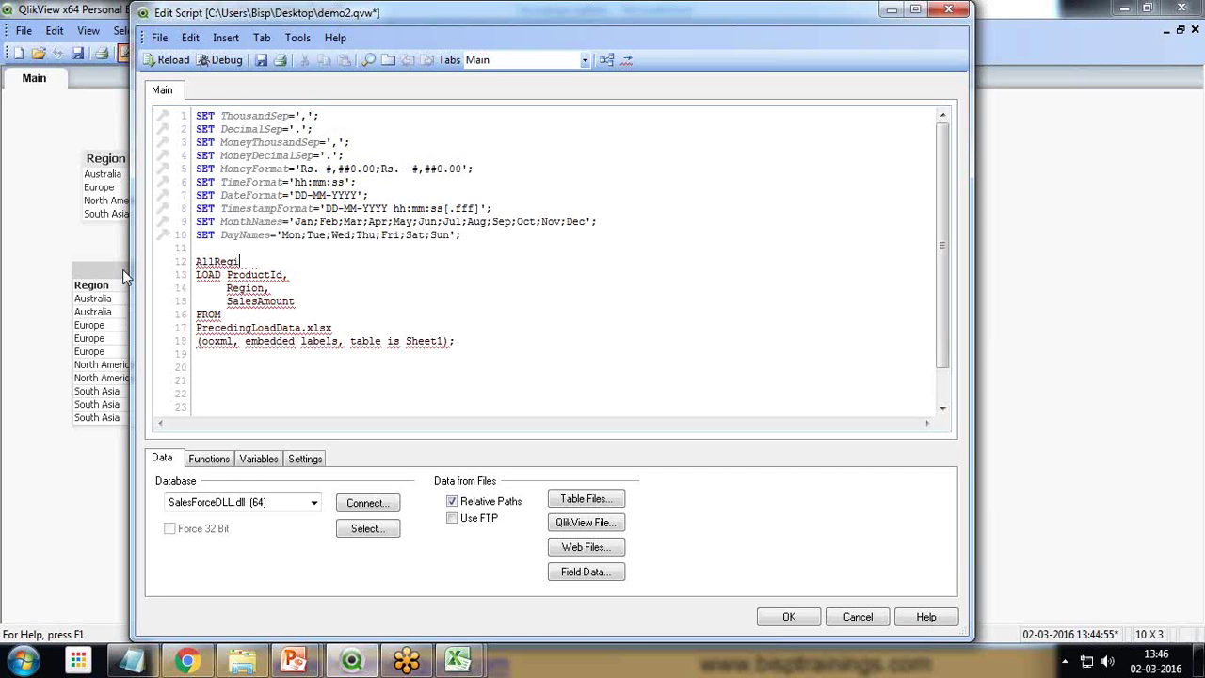
pyautogui.write('on:')
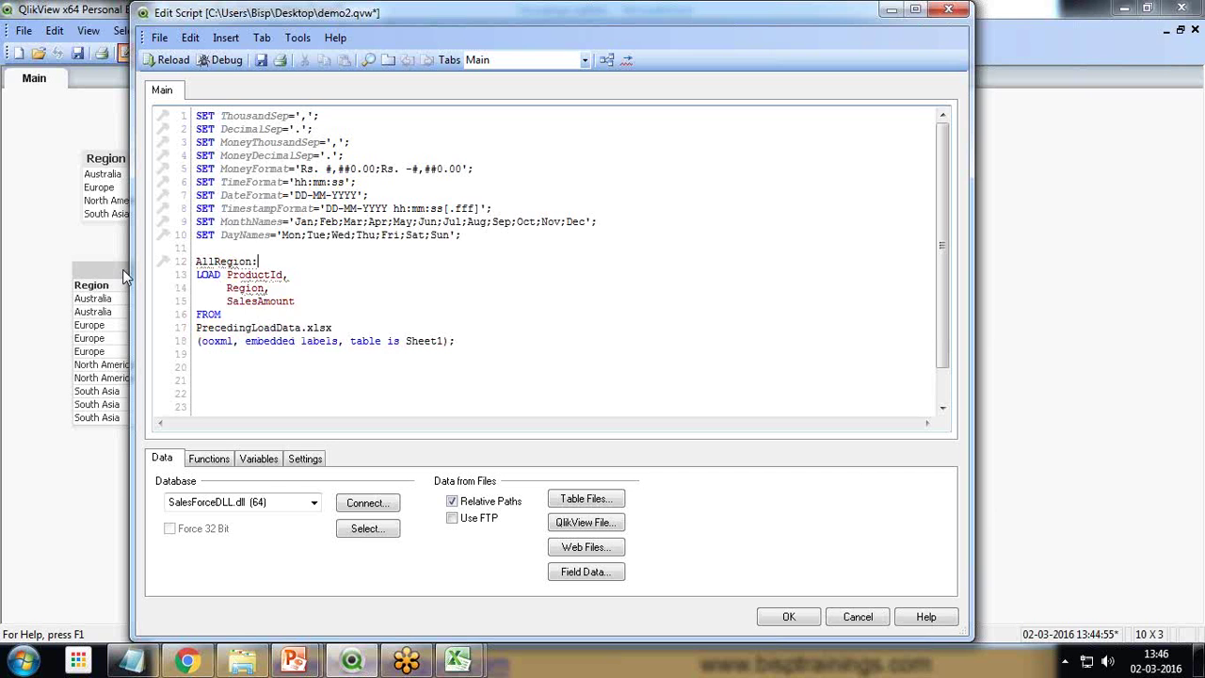
# Insert a LOAD keyword above the AllRegion label, with blank lines between the two.
pyautogui.press('Home')
pyautogui.press('Return')
pyautogui.press('Up')
pyautogui.press('Return')
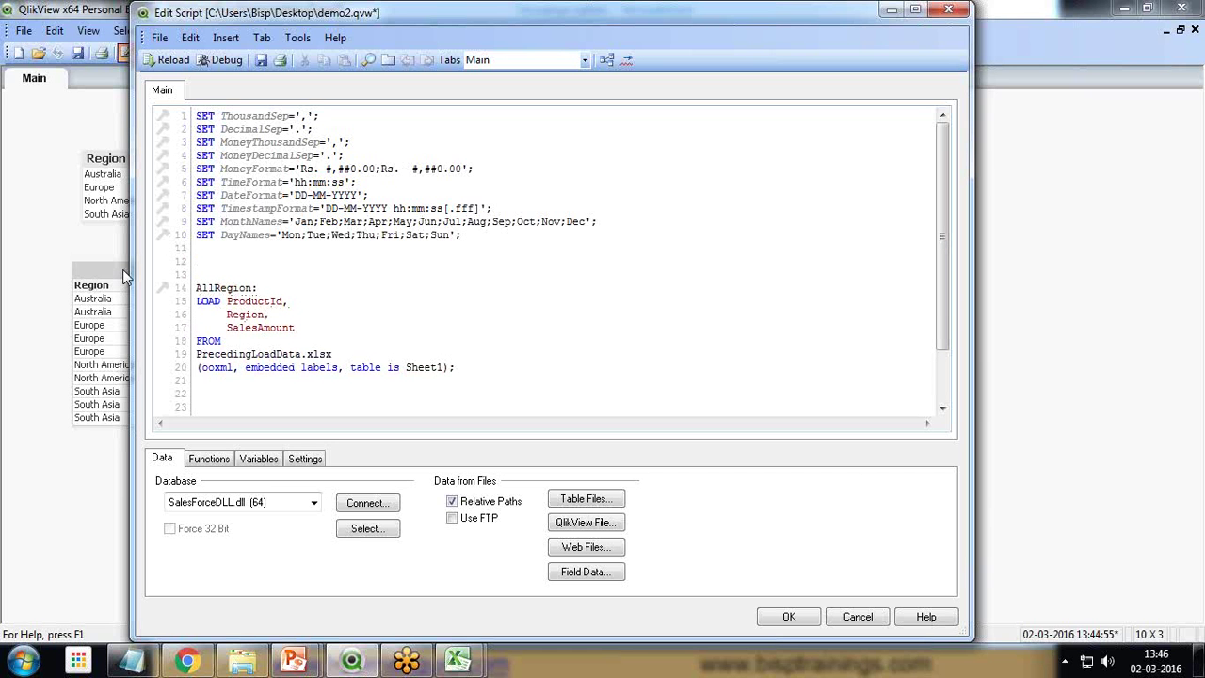
pyautogui.press('Up')
pyautogui.write('LOAD')
pyautogui.press('Return')
pyautogui.press('Return')
pyautogui.press('Return')
pyautogui.press('Return')
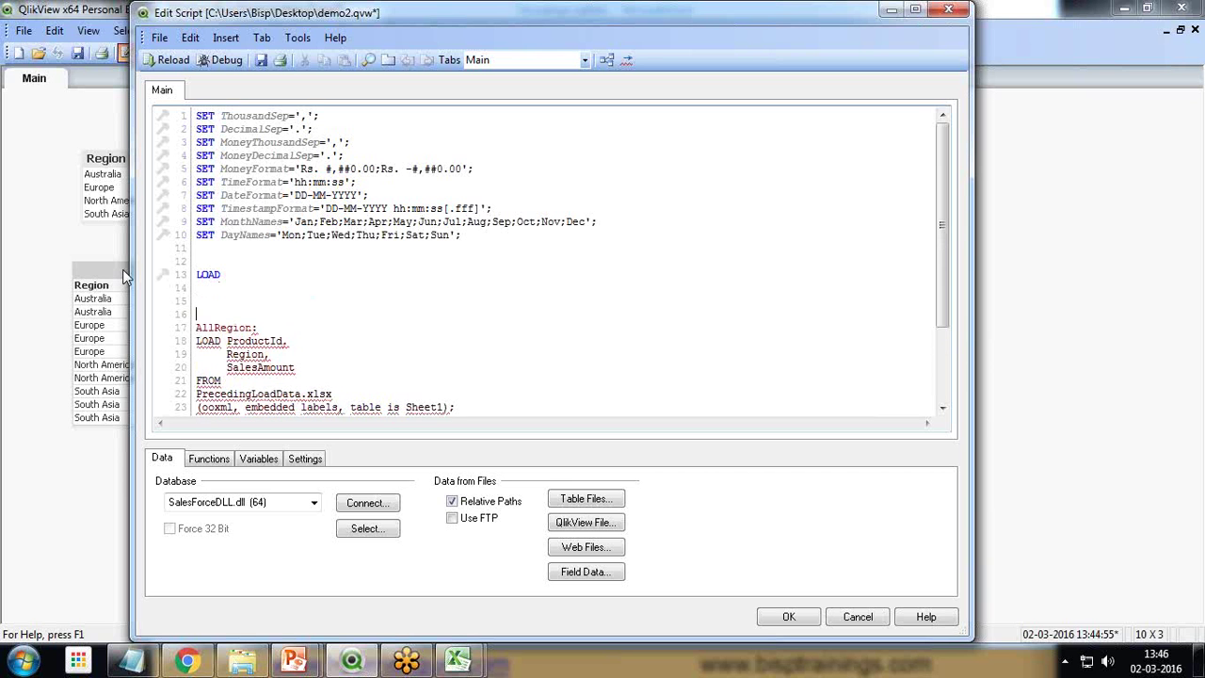
pyautogui.press('Up')
pyautogui.press('Up')
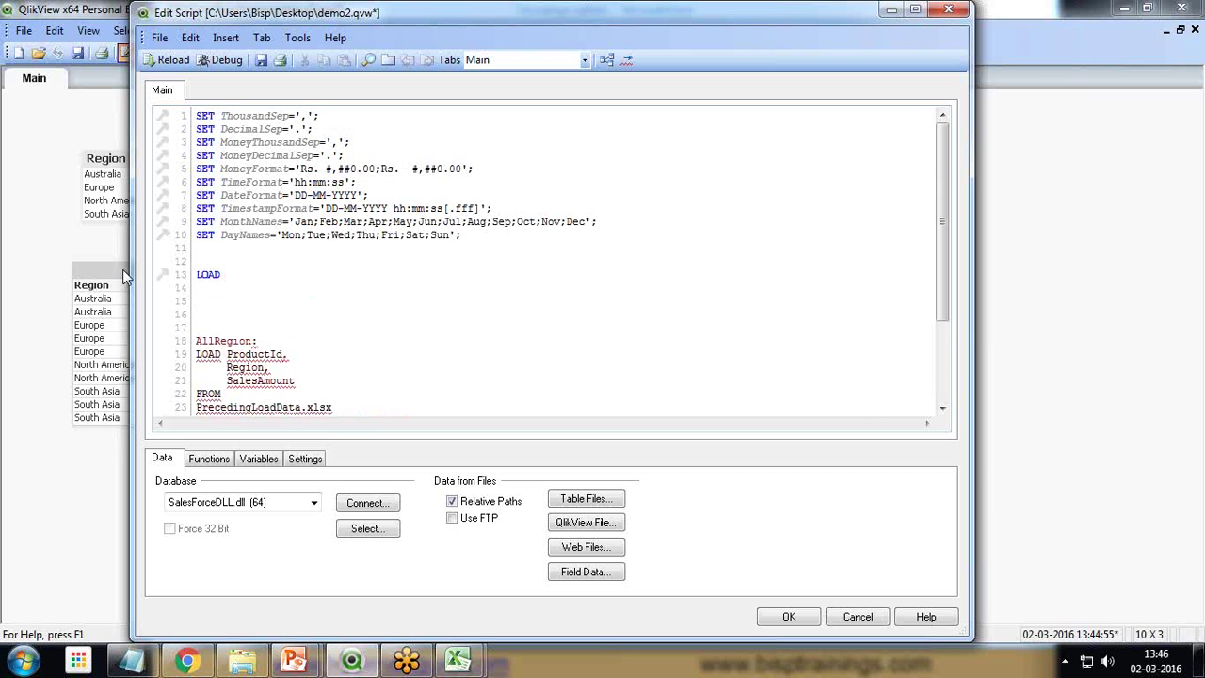
# Enter Region as the first field of the new LOAD statement.
pyautogui.write('Re')
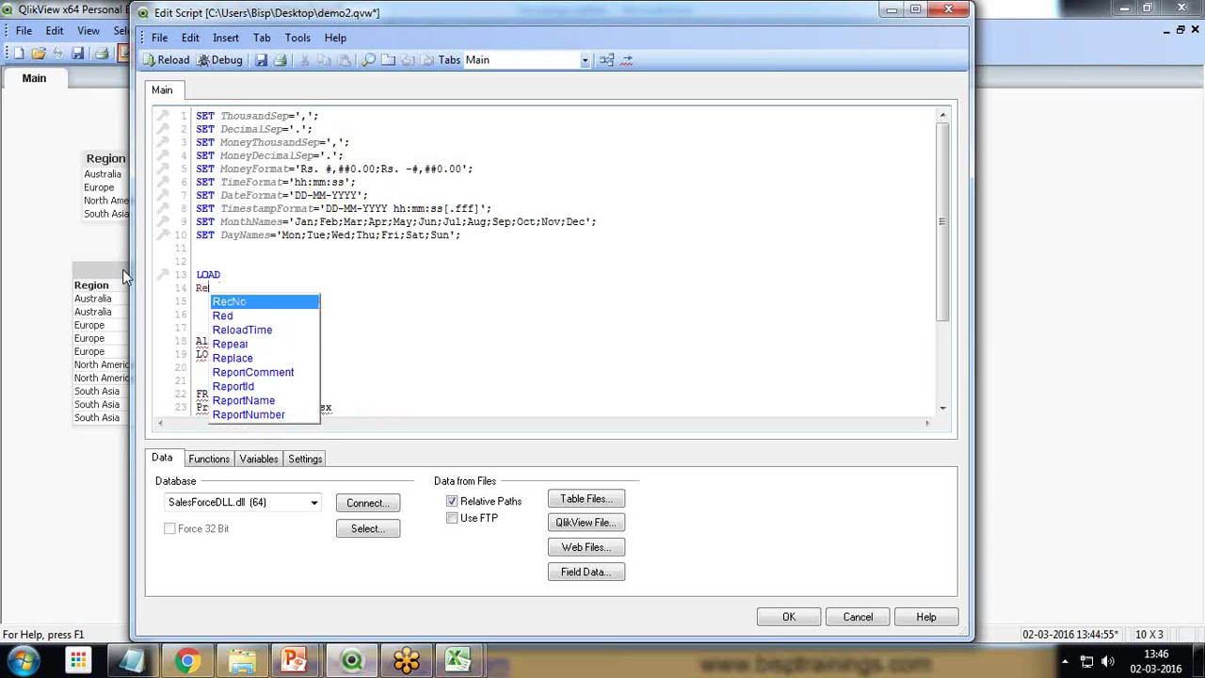
pyautogui.write('gion')
pyautogui.press('Down')
pyautogui.press('Down')
pyautogui.press('Down')
pyautogui.press('Down')
pyautogui.press('Down')
pyautogui.press('Down')
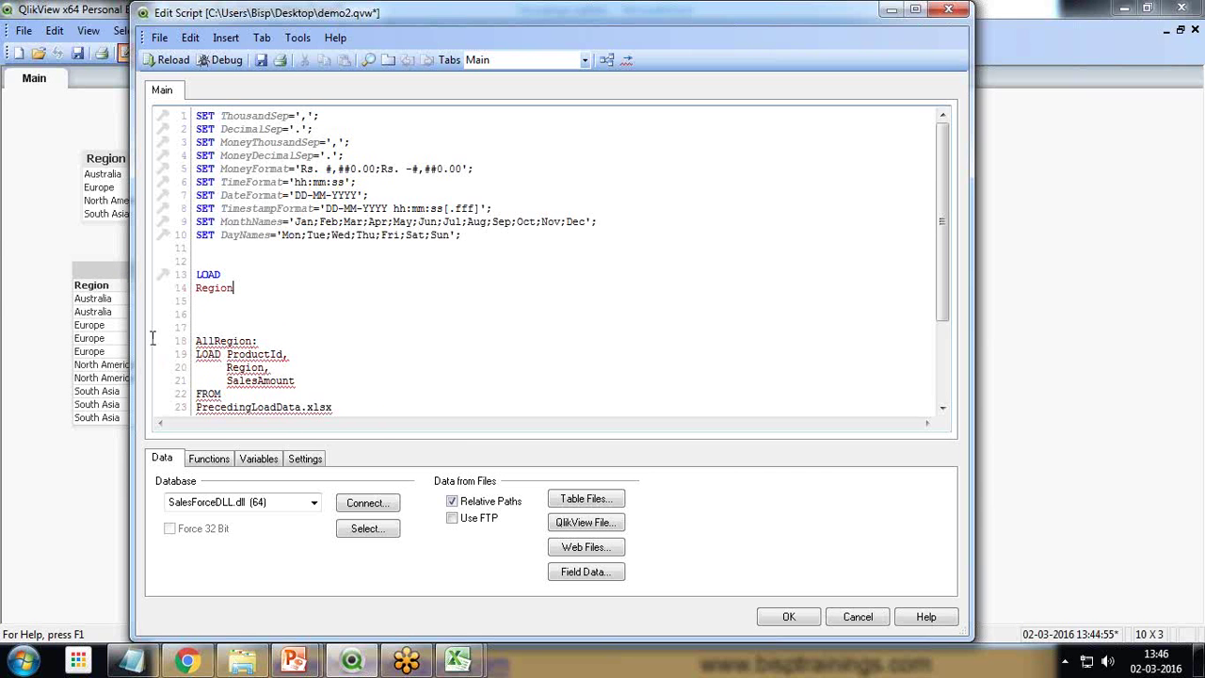
pyautogui.press('End')
pyautogui.press('Home')
pyautogui.press('Left')
pyautogui.hotkey('shift', 'End')
# Add the aggregated field Sum(SalesAmount) as TotalSales after Region in the new LOAD statement.
pyautogui.click(249, 287)
pyautogui.write(',')
pyautogui.write('Sum')
pyautogui.write('m')
pyautogui.write('(')
pyautogui.moveTo(226, 381); pyautogui.dragTo(297, 380)
pyautogui.hotkey('ctrl', 'c')
pyautogui.click(286, 288)
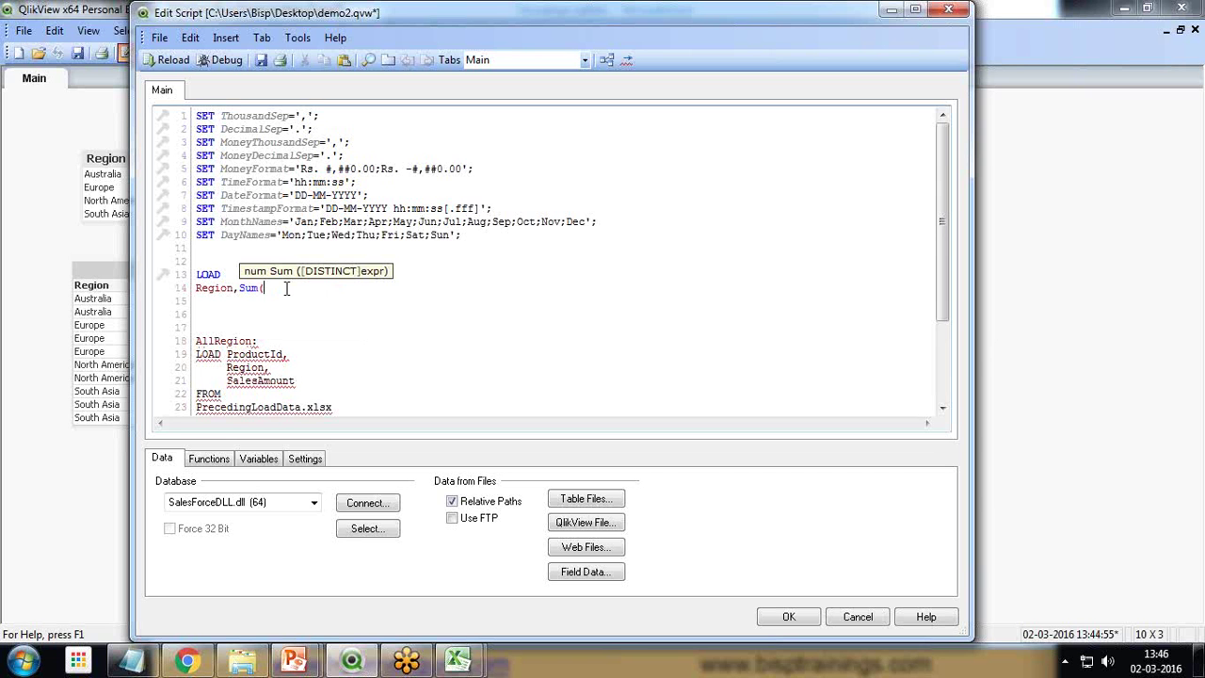
pyautogui.hotkey('ctrl', 'v')
pyautogui.write(') as T')
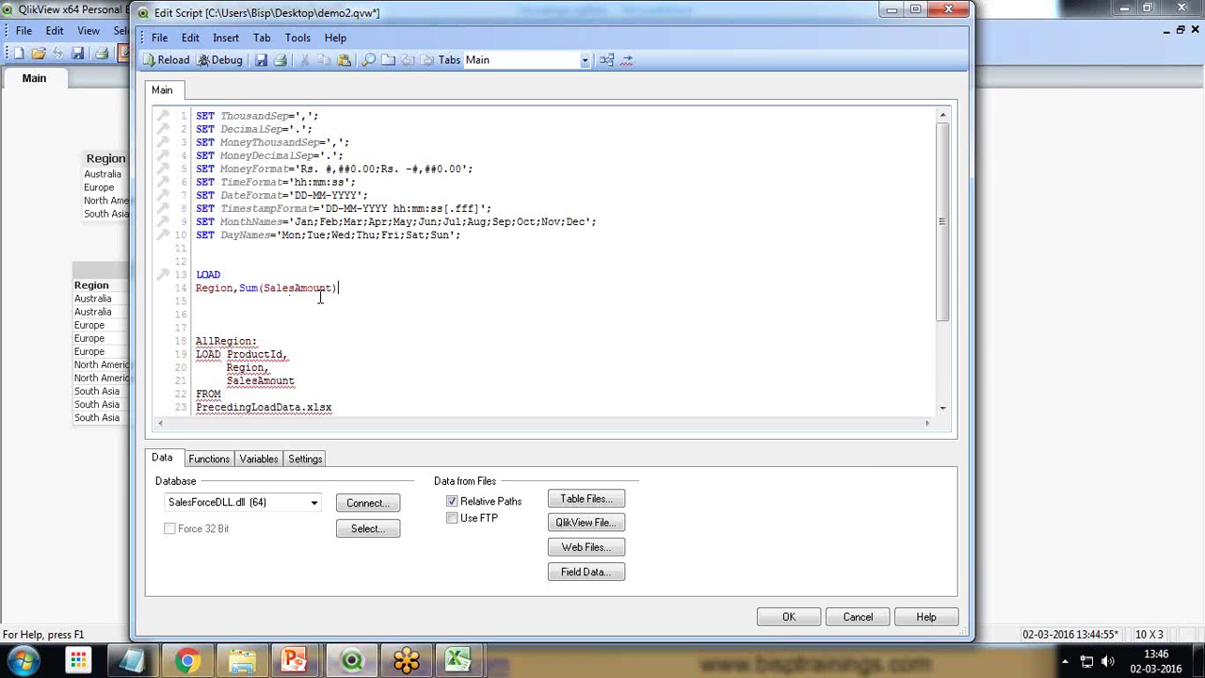
pyautogui.write('ota')
pyautogui.write('lSlae')
# Complete the preceding LOAD statement with a Group by Region clause ending in a semicolon.
pyautogui.write('g')
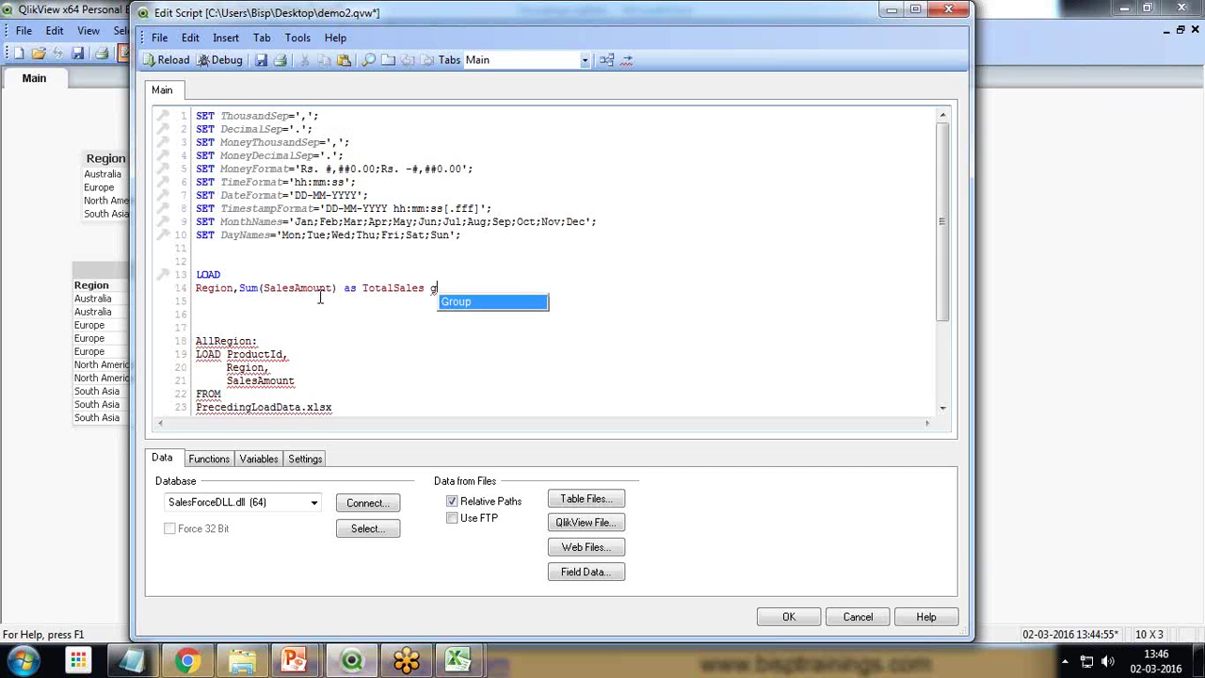
pyautogui.press('Return')
pyautogui.write('by')
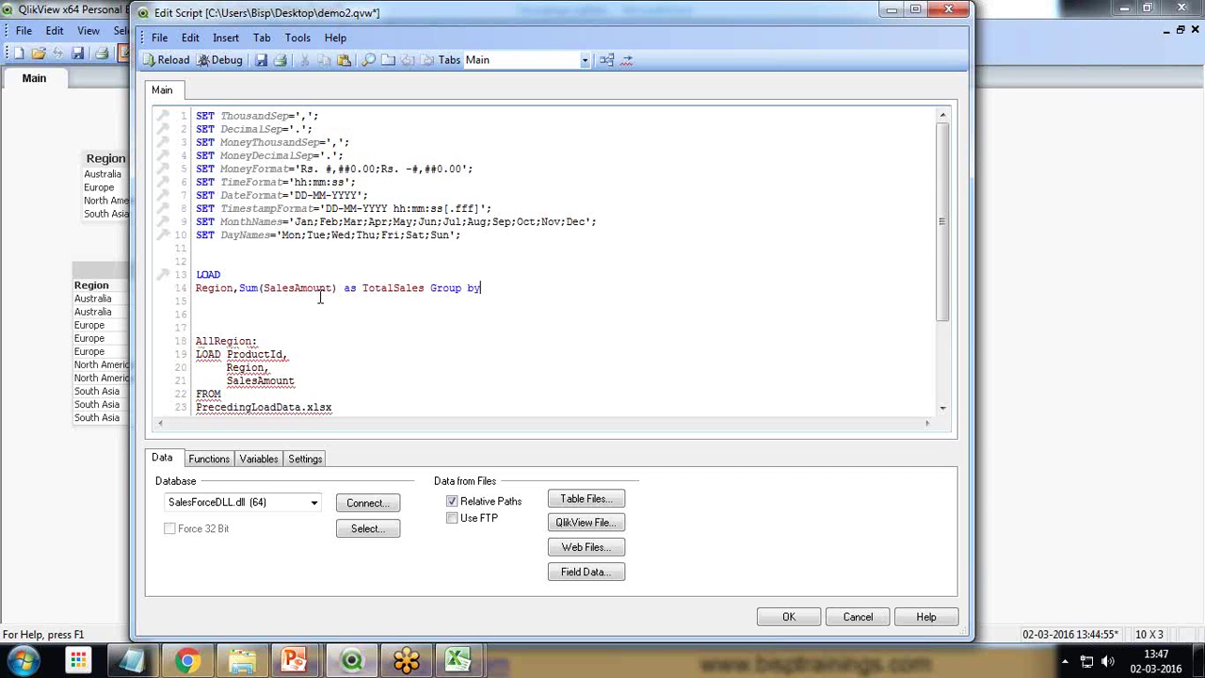
pyautogui.press('Return')
pyautogui.press('BackSpace')
pyautogui.write('Region;')
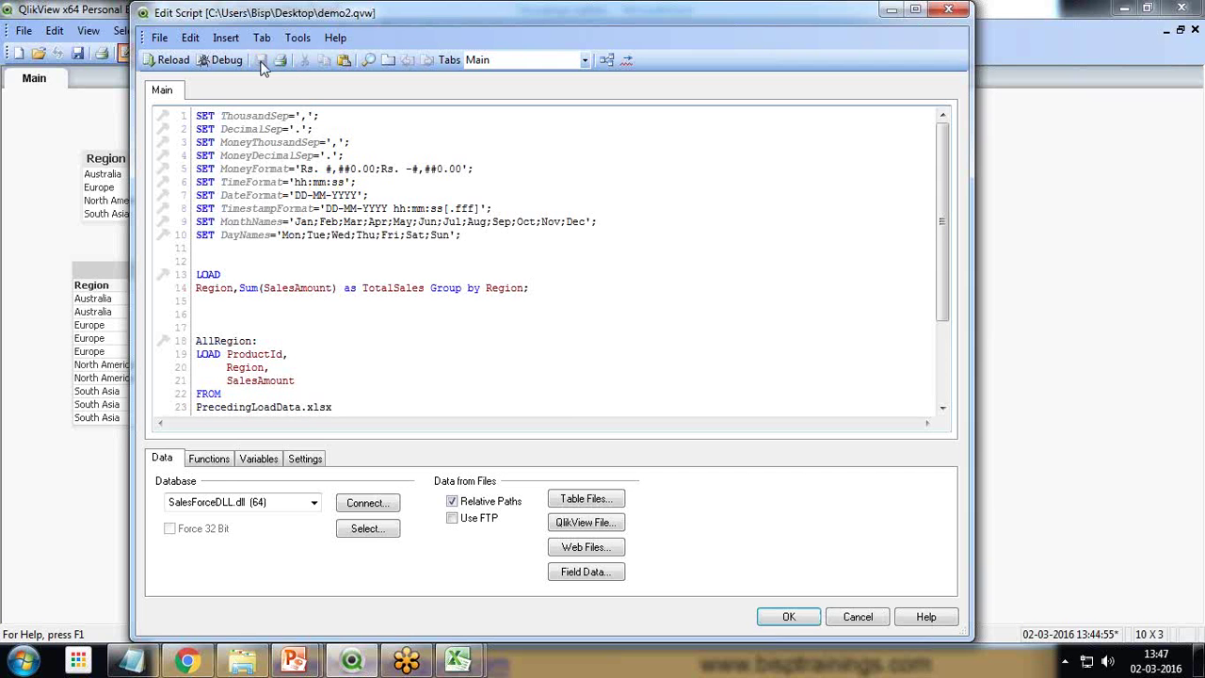
# Save the script, reload the data, and close the execution progress after checking the fetched lines for AllRegion.
pyautogui.click(153, 60)
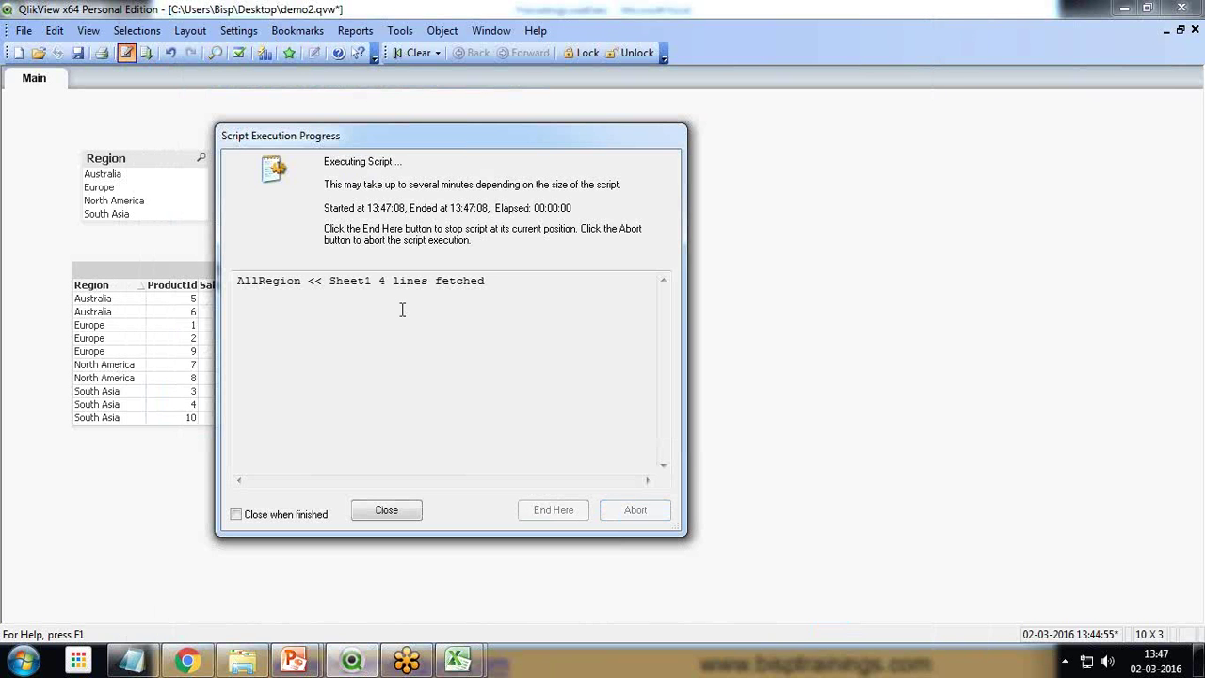
pyautogui.moveTo(325, 281); pyautogui.dragTo(490, 281)
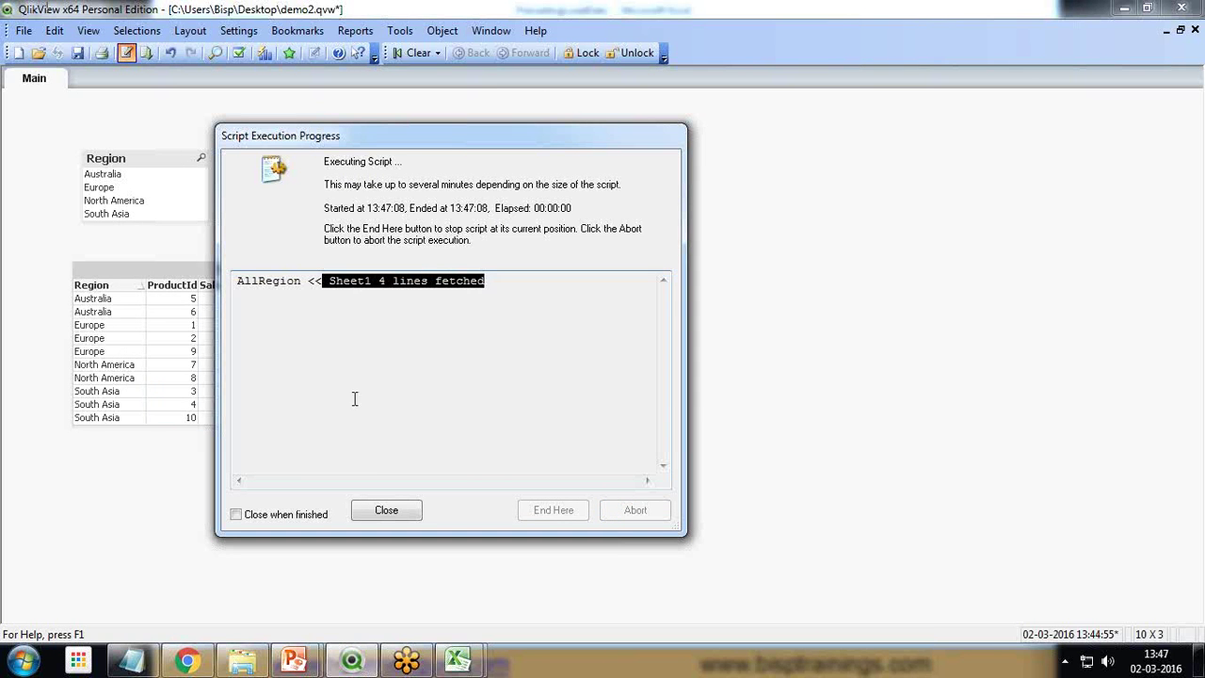
pyautogui.click(349, 296)
pyautogui.moveTo(329, 281); pyautogui.dragTo(464, 281)
pyautogui.click(390, 509)
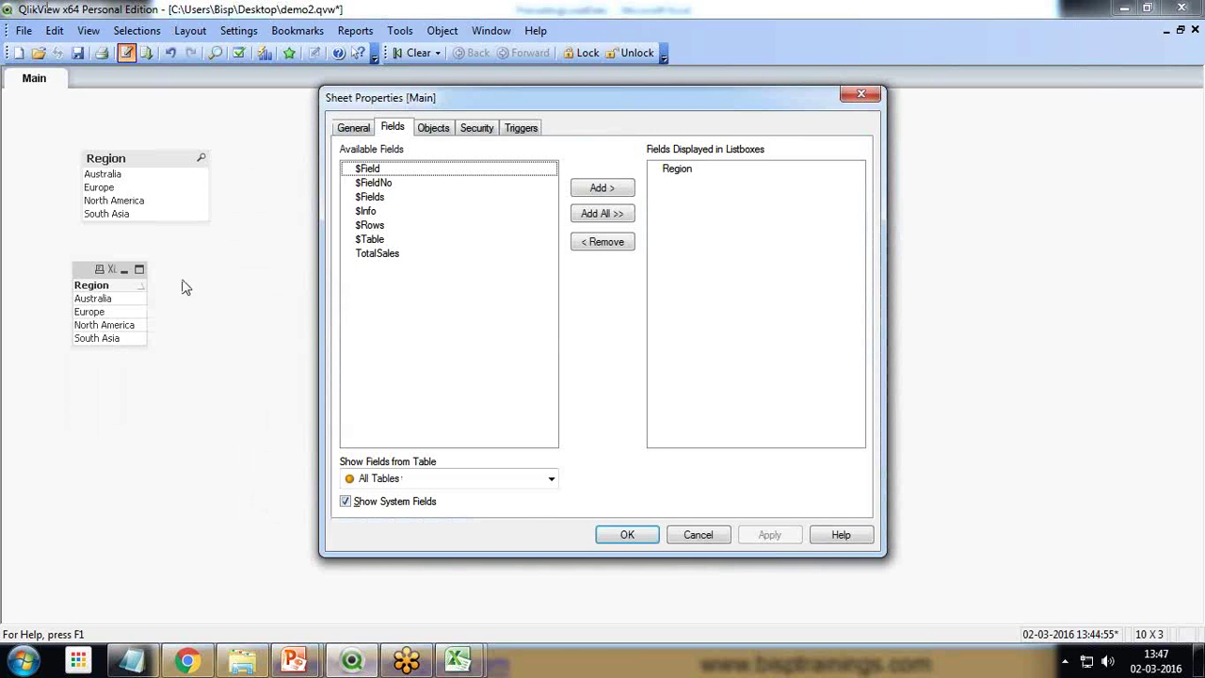
# Add TotalSales to the fields displayed in list boxes on the Main sheet.
pyautogui.moveTo(396, 100); pyautogui.dragTo(613, 95)
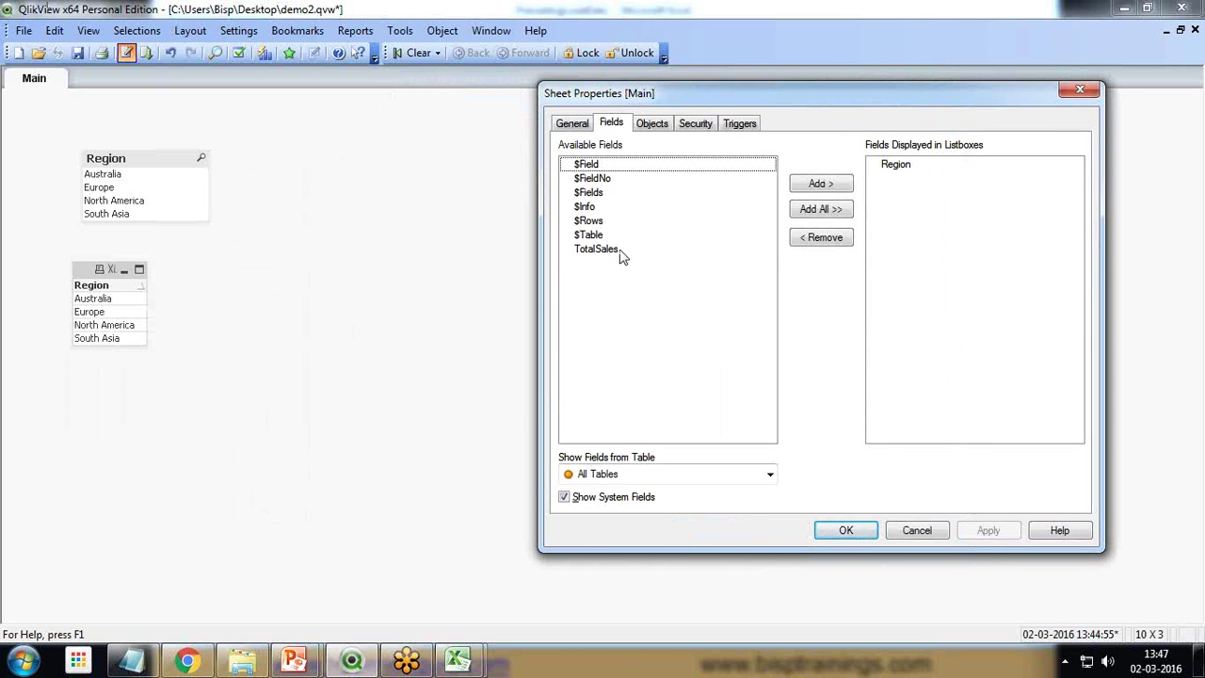
pyautogui.click(601, 250)
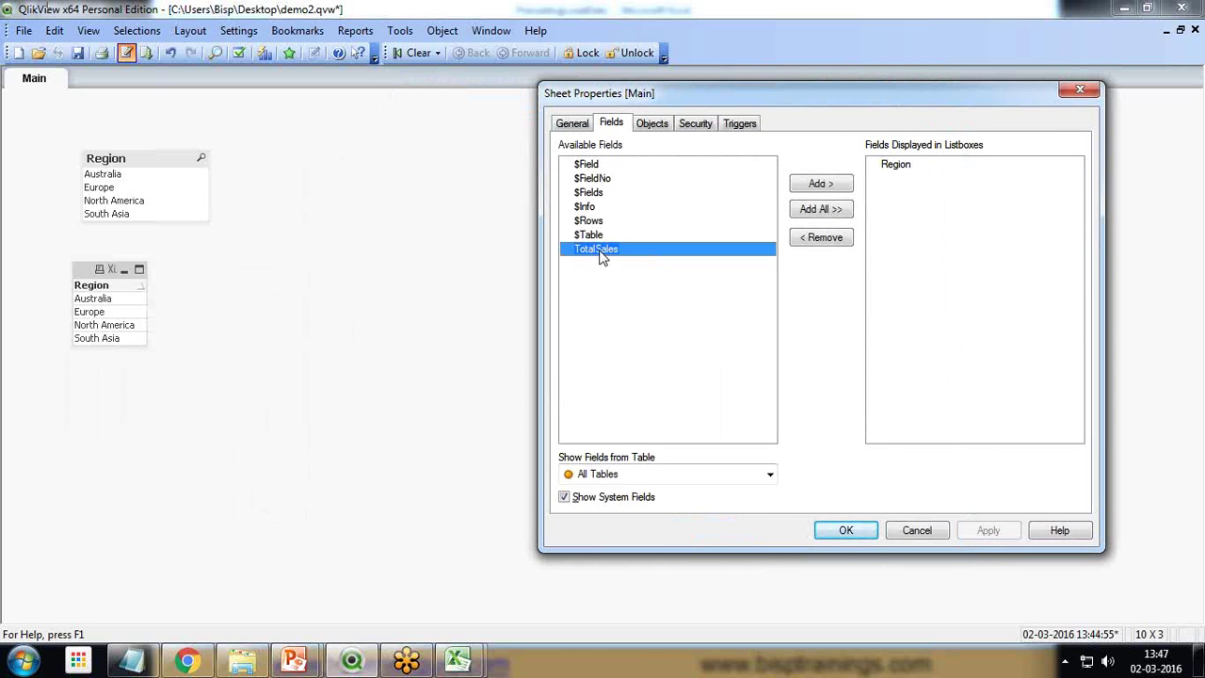
pyautogui.click(836, 185)
pyautogui.moveTo(844, 95); pyautogui.dragTo(611, 110)
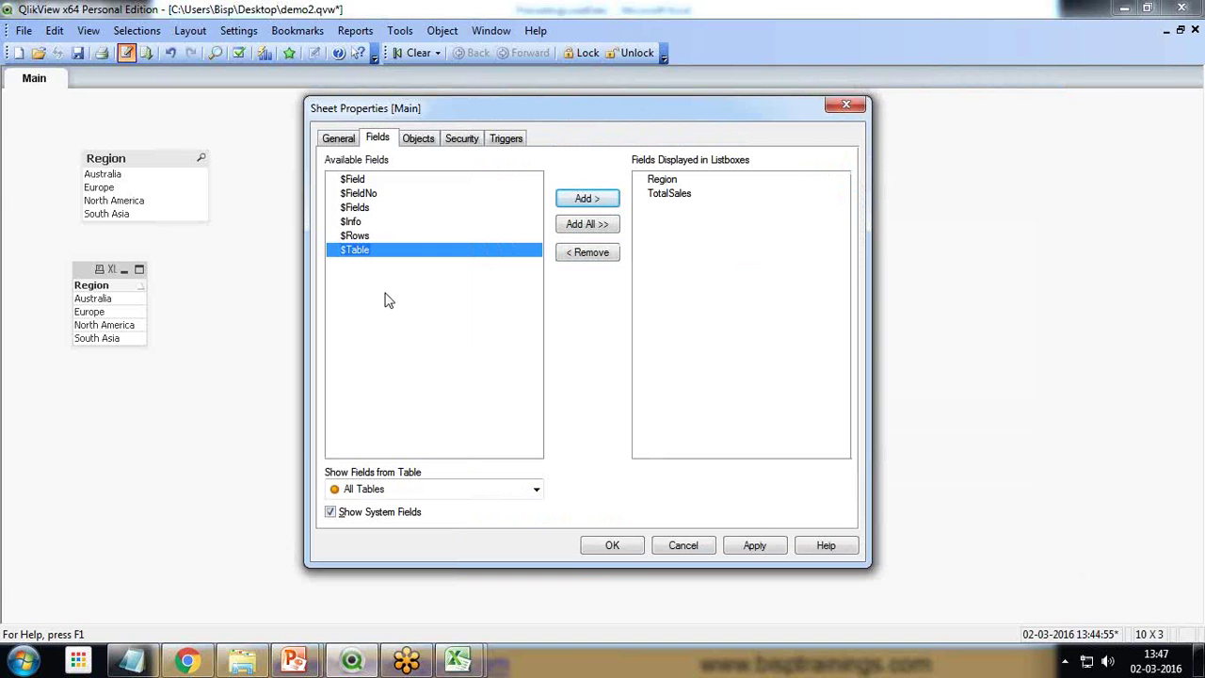
# Check the SalesAmount column in the PrecedingLoadData workbook in Excel, and return to the QlikView sheet properties.
pyautogui.moveTo(459, 661)
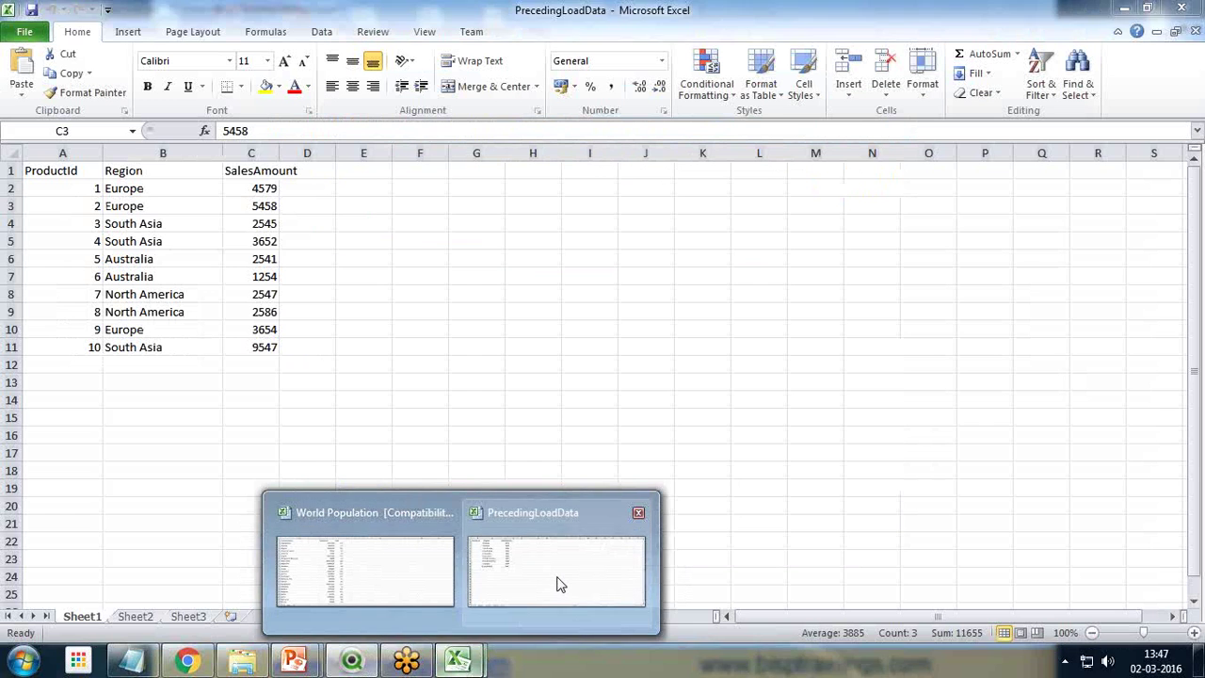
pyautogui.click(556, 576)
pyautogui.moveTo(264, 170); pyautogui.dragTo(265, 241)
pyautogui.click(351, 661)
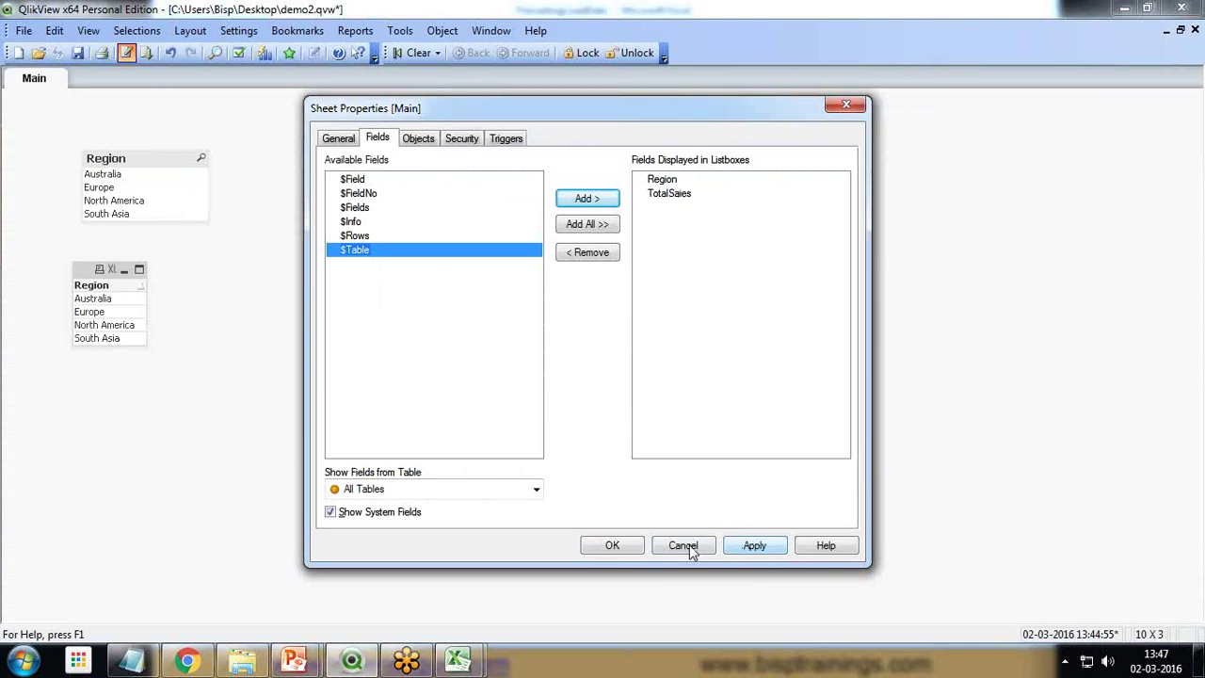
# Confirm the sheet properties and arrange the Region and TotalSales list boxes side by side near the sheet's upper edge.
pyautogui.click(611, 545)
pyautogui.moveTo(38, 118); pyautogui.dragTo(220, 119)
pyautogui.moveTo(111, 162); pyautogui.dragTo(111, 162)
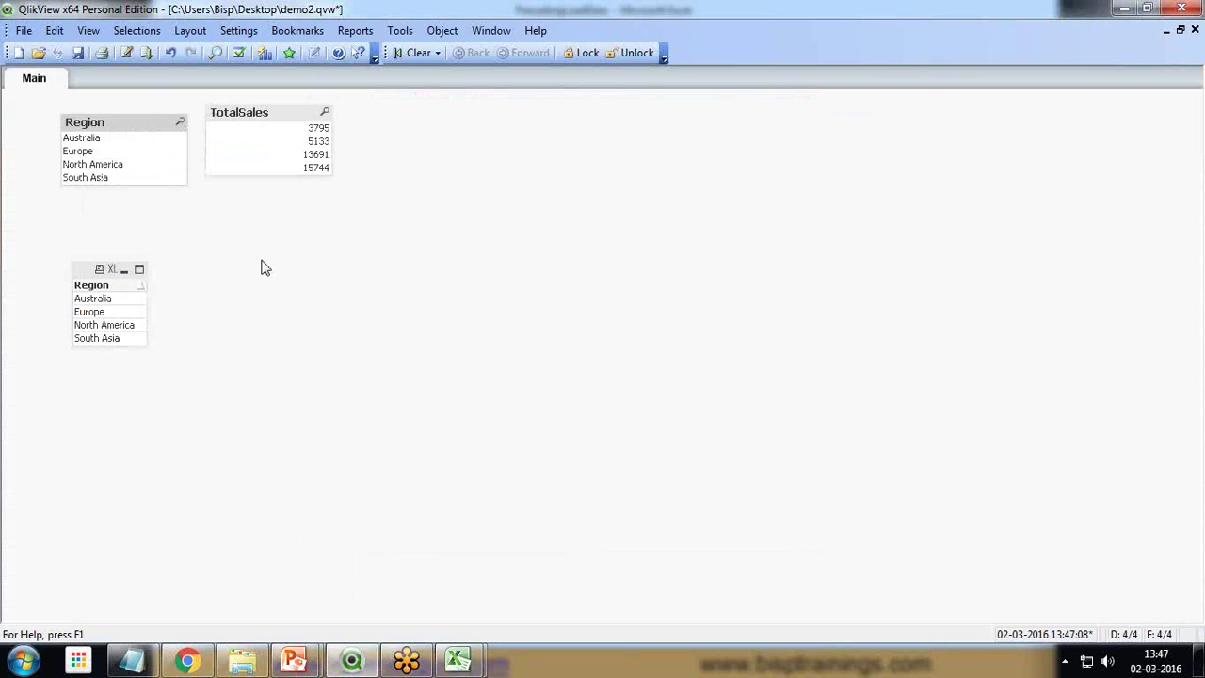
# Remove the old table box below the Region list box from the sheet.
pyautogui.rightClick(327, 279)
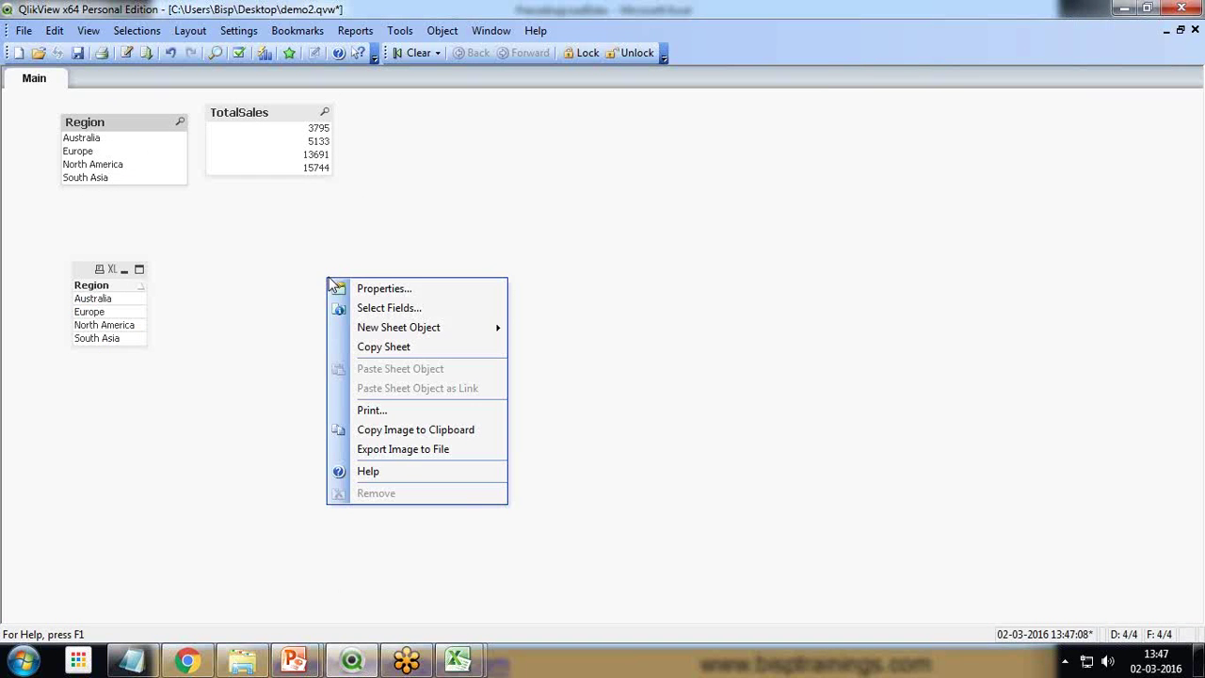
pyautogui.rightClick(83, 275)
pyautogui.click(132, 508)
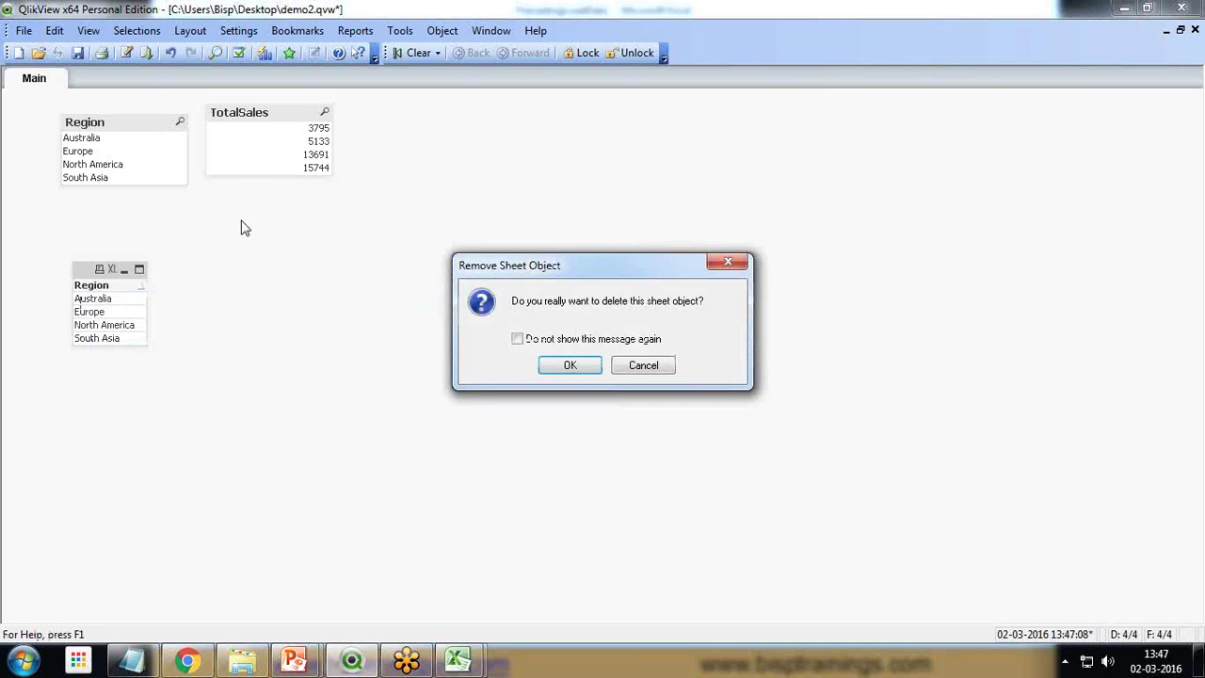
pyautogui.click(569, 365)
# Remove the TotalSales list box from the sheet.
pyautogui.moveTo(296, 111); pyautogui.dragTo(177, 241)
pyautogui.rightClick(179, 238)
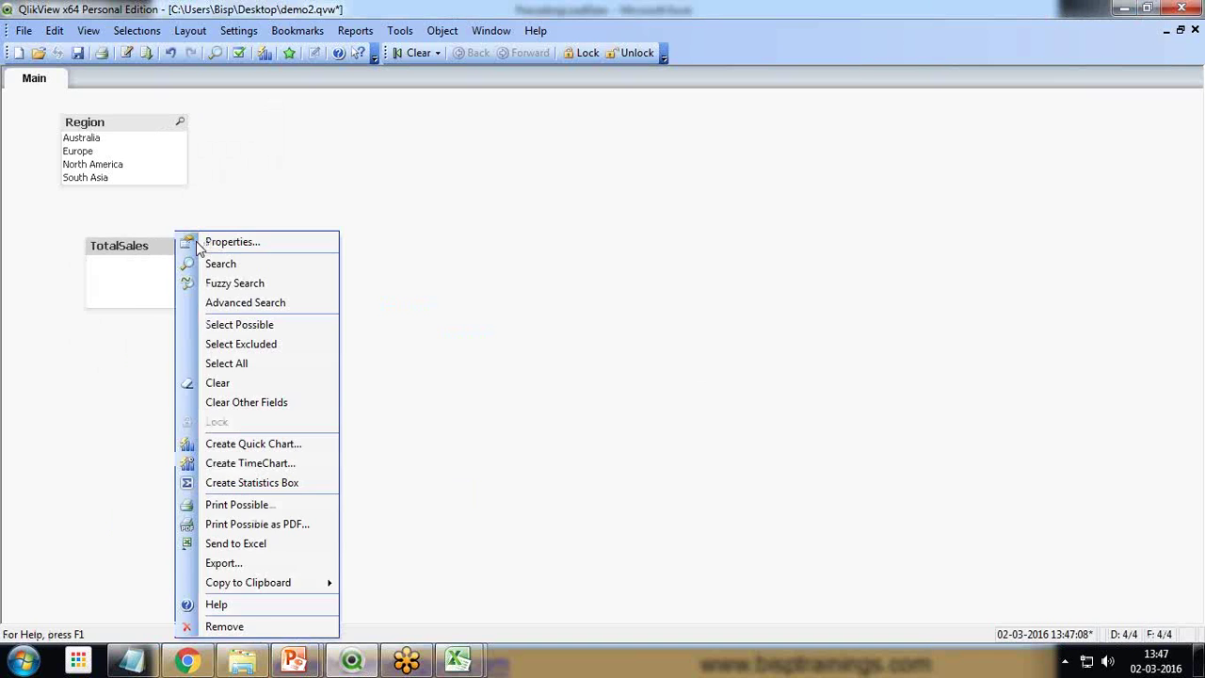
pyautogui.click(226, 626)
pyautogui.click(571, 365)
pyautogui.rightClick(311, 238)
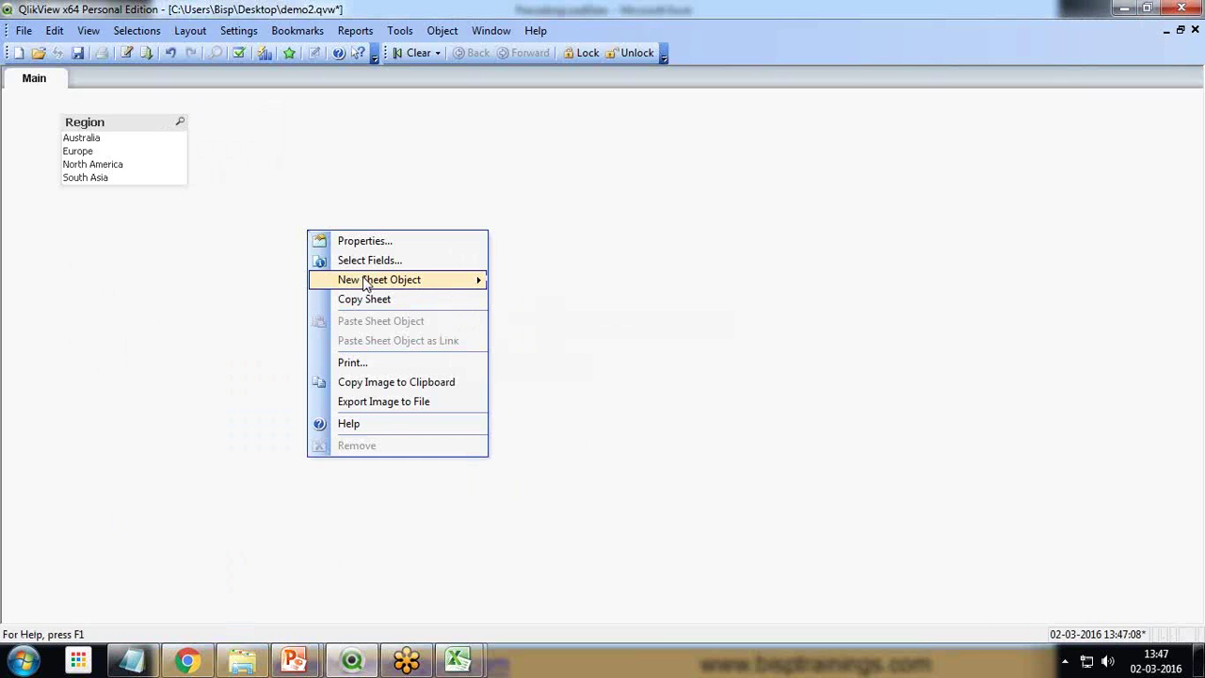
pyautogui.moveTo(349, 276)
pyautogui.click(555, 345)
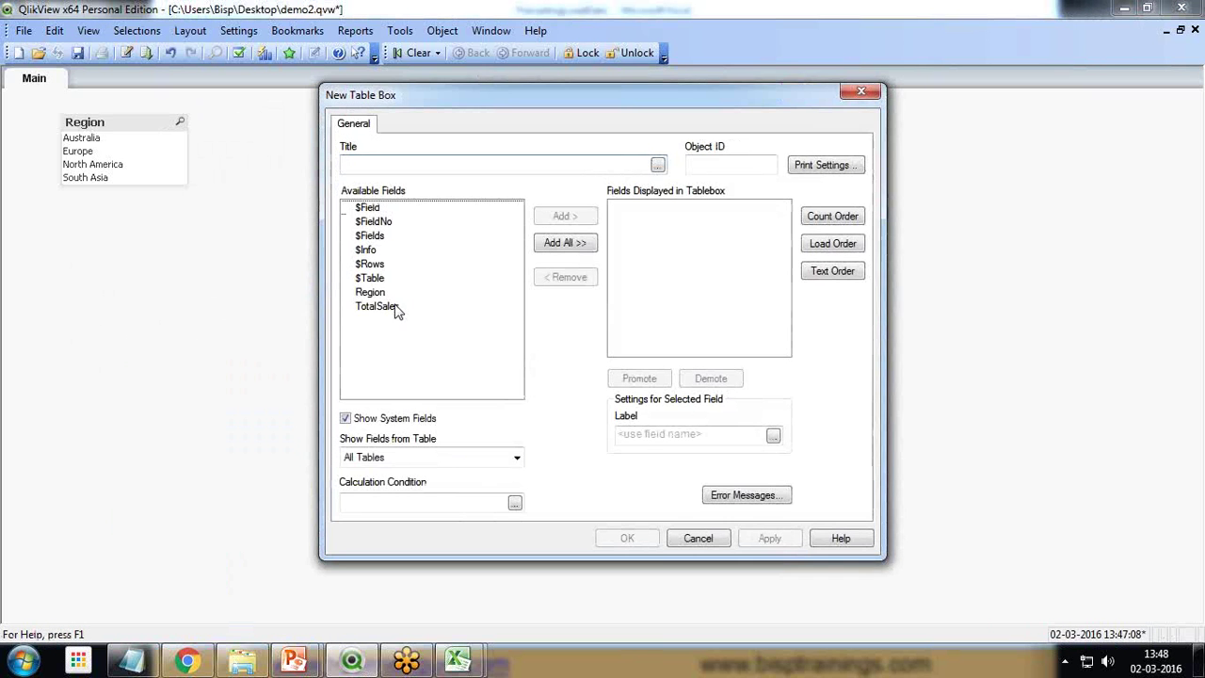
pyautogui.click(377, 291)
pyautogui.click(565, 217)
pyautogui.click(564, 217)
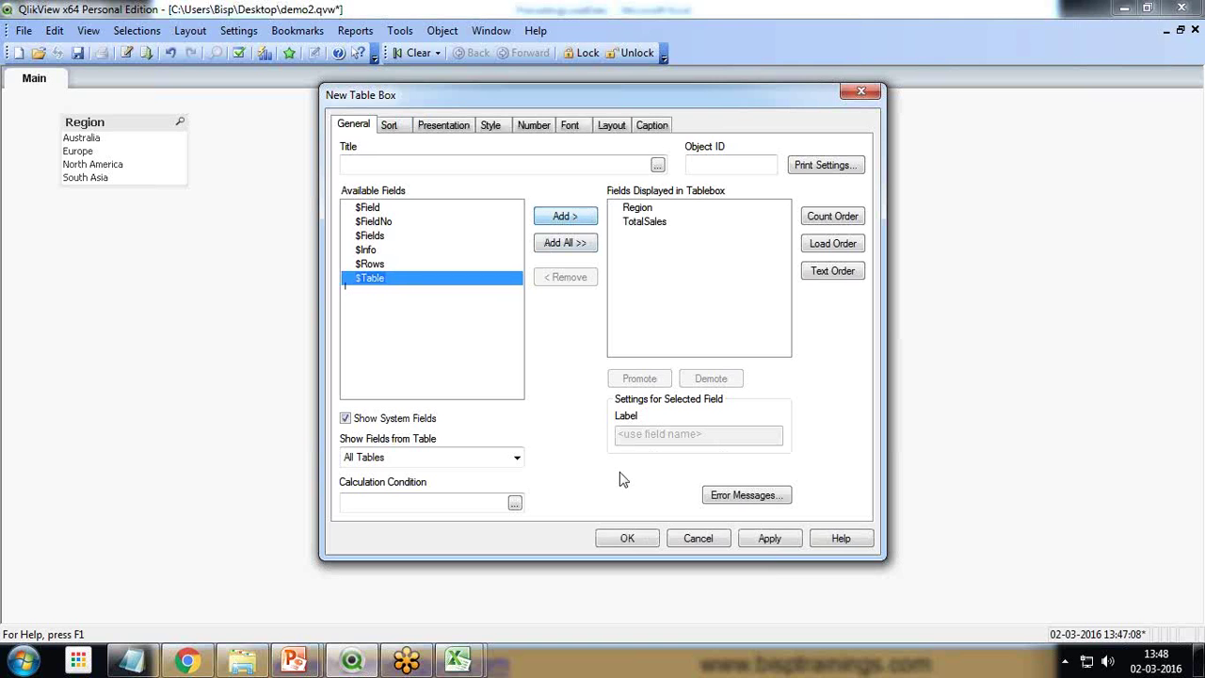
pyautogui.click(713, 539)
# Create a table box with the fields Region and TotalSales, and place it beside the Region list box.
pyautogui.rightClick(363, 386)
pyautogui.moveTo(442, 431)
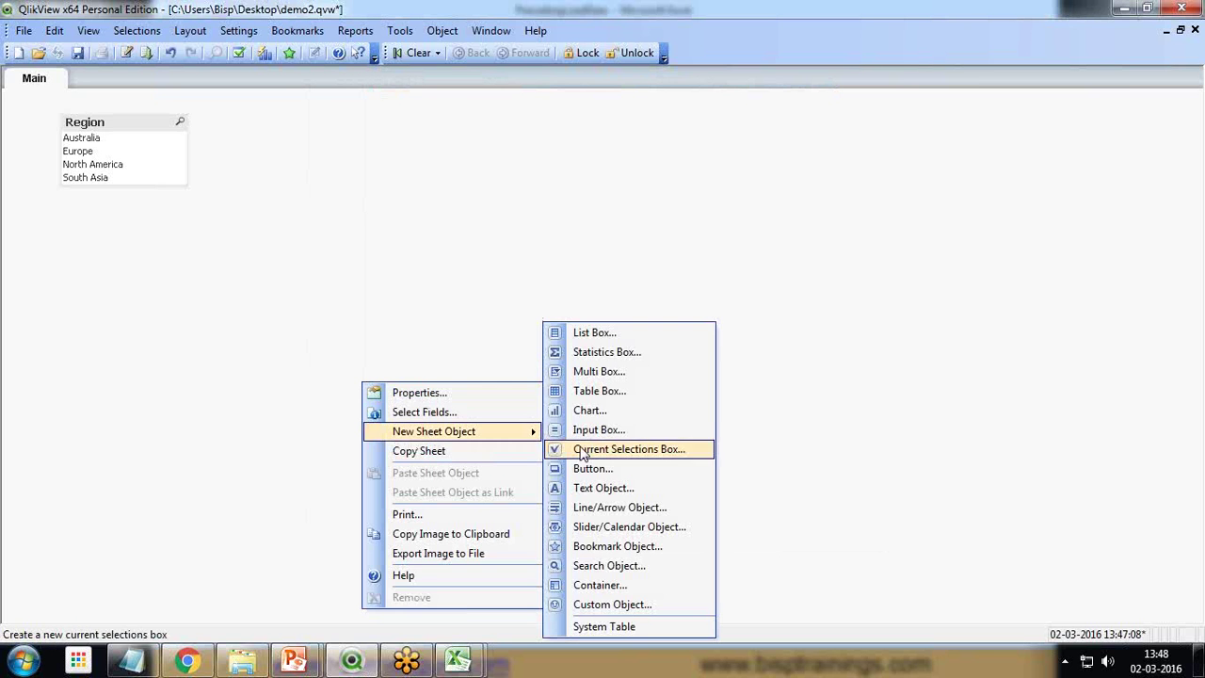
pyautogui.click(583, 392)
pyautogui.click(381, 295)
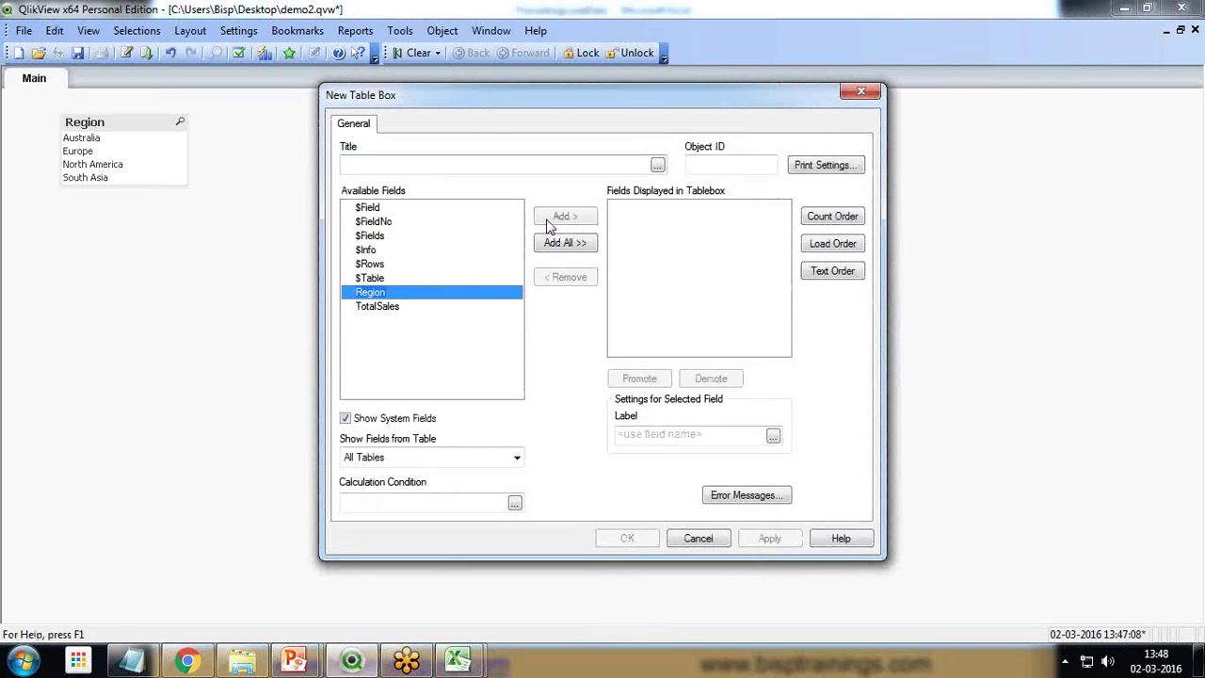
pyautogui.click(565, 217)
pyautogui.click(569, 216)
pyautogui.click(627, 538)
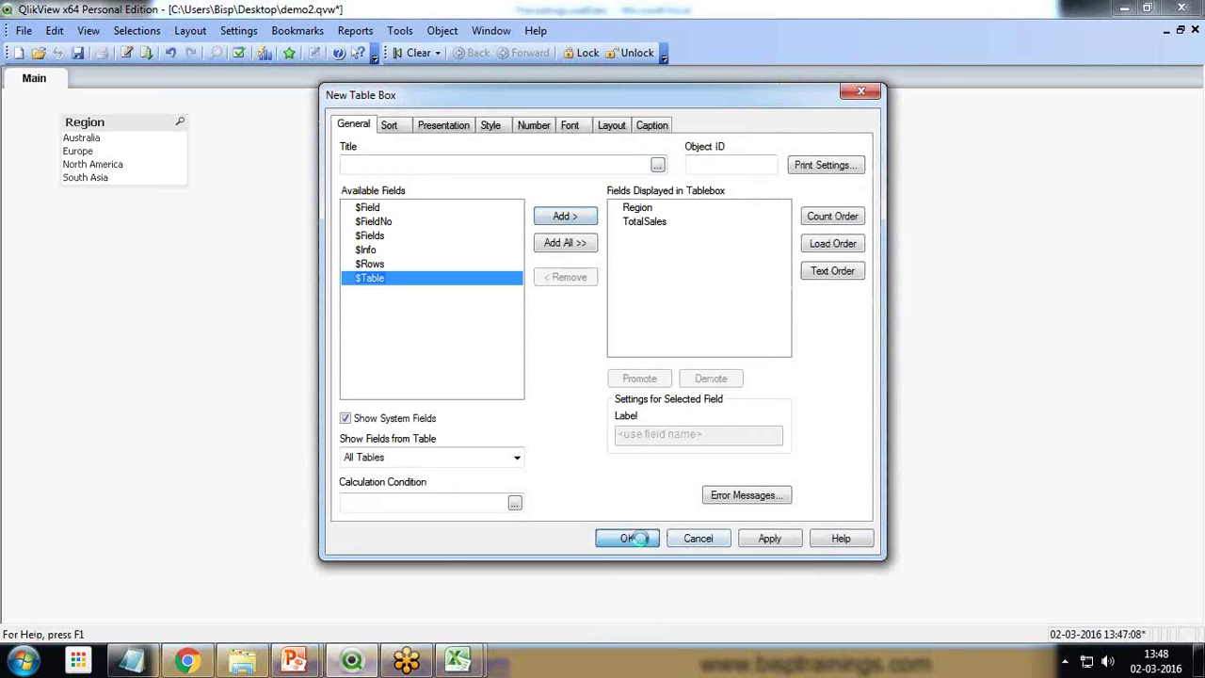
pyautogui.moveTo(425, 390); pyautogui.dragTo(327, 155)
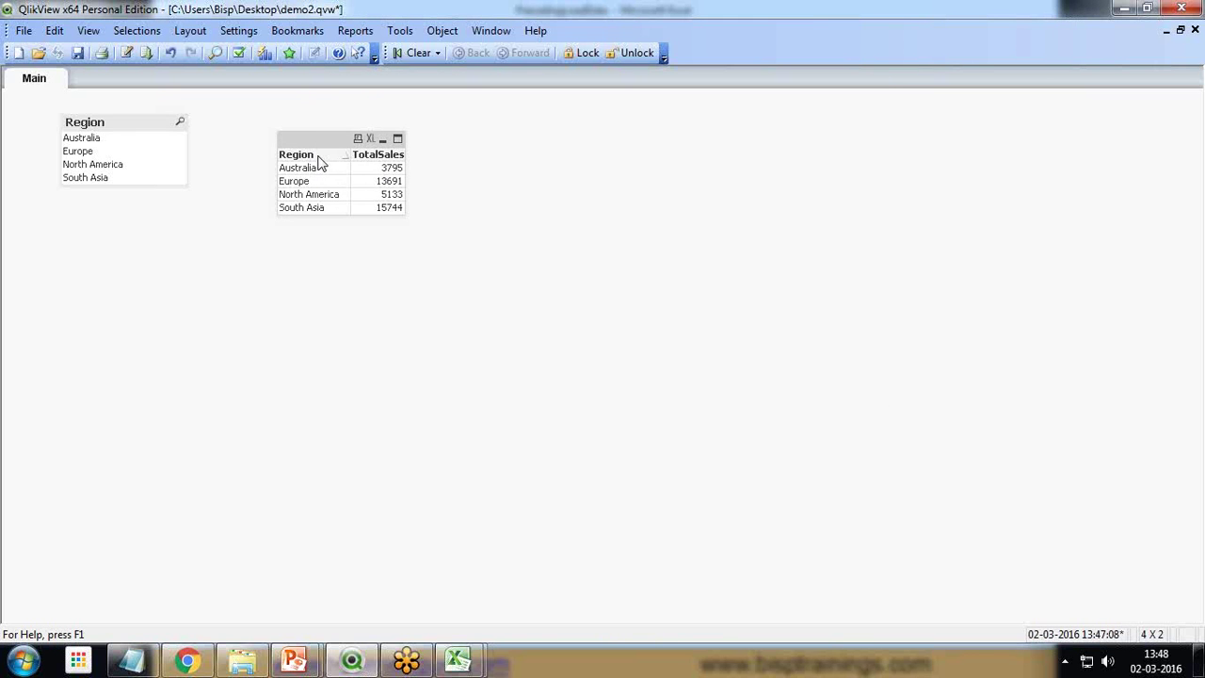
# Review the preceding LOAD and the AllRegion load in the script editor.
pyautogui.click(126, 52)
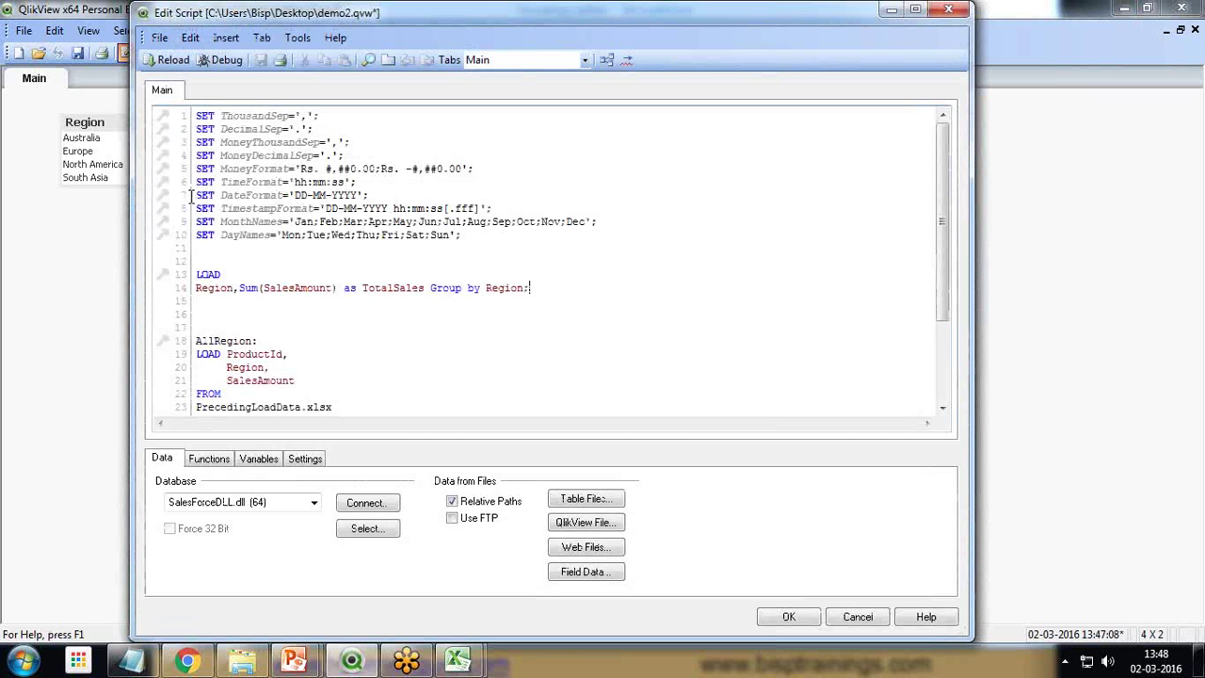
pyautogui.click(1148, 234)
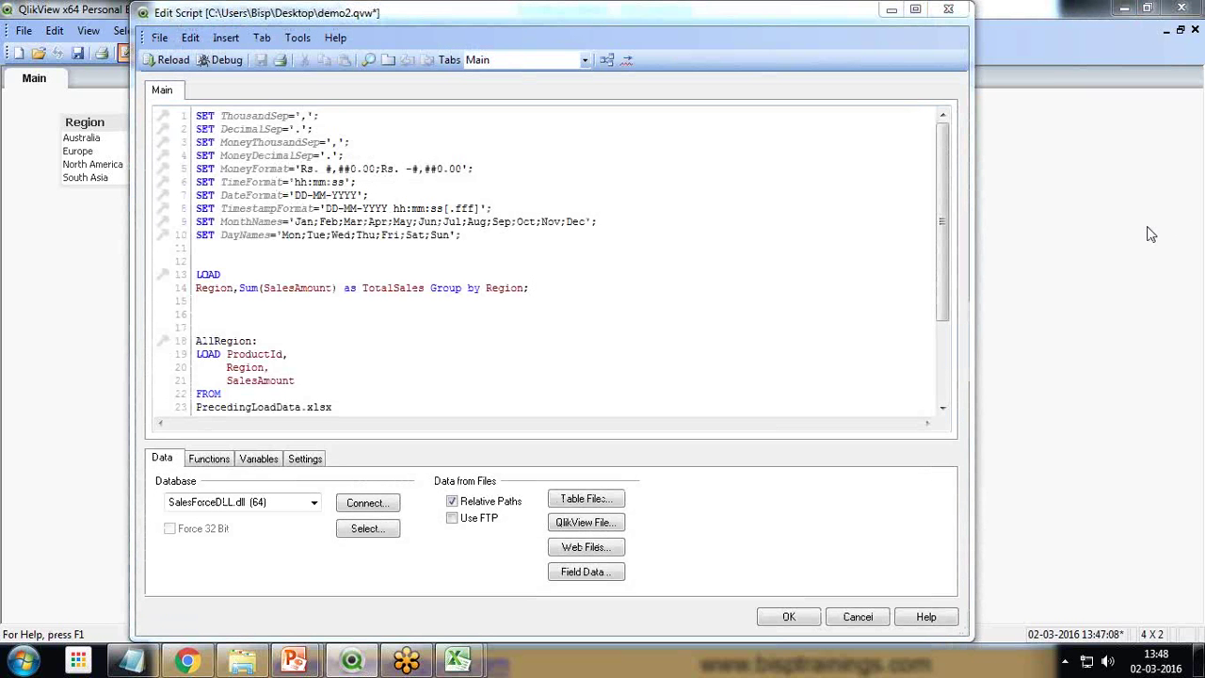
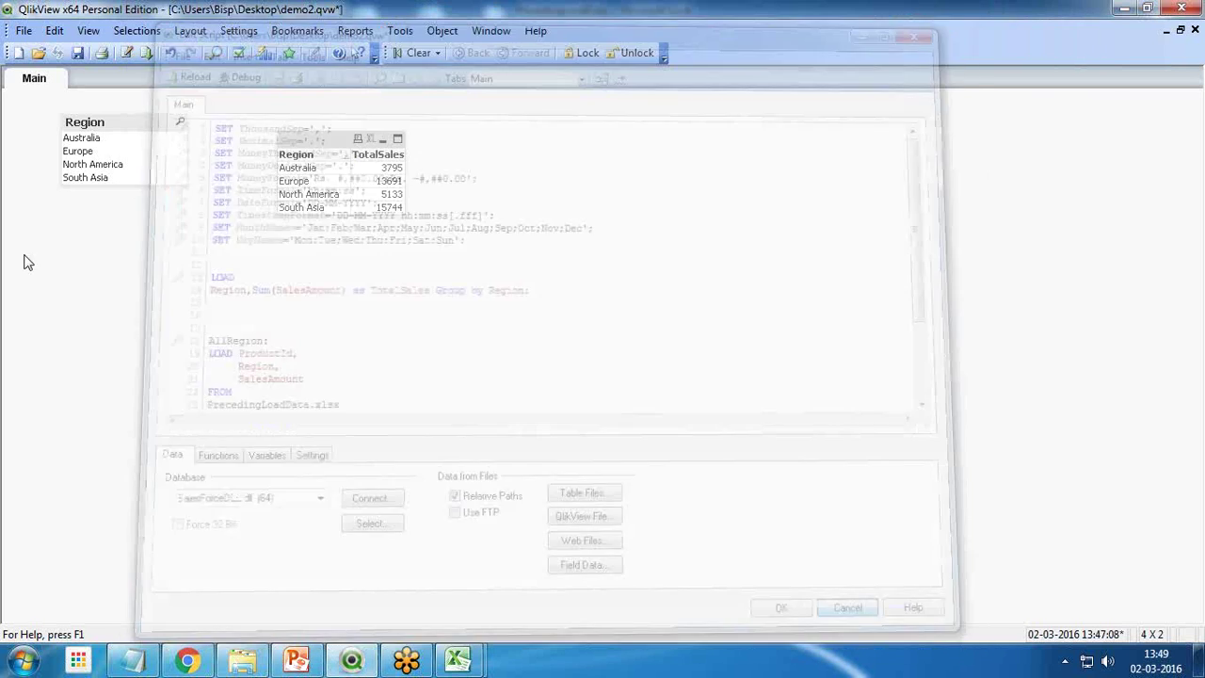
# Remove the Region list box and the Region and TotalSales table box to clear the Main sheet.
pyautogui.rightClick(78, 122)
pyautogui.click(171, 514)
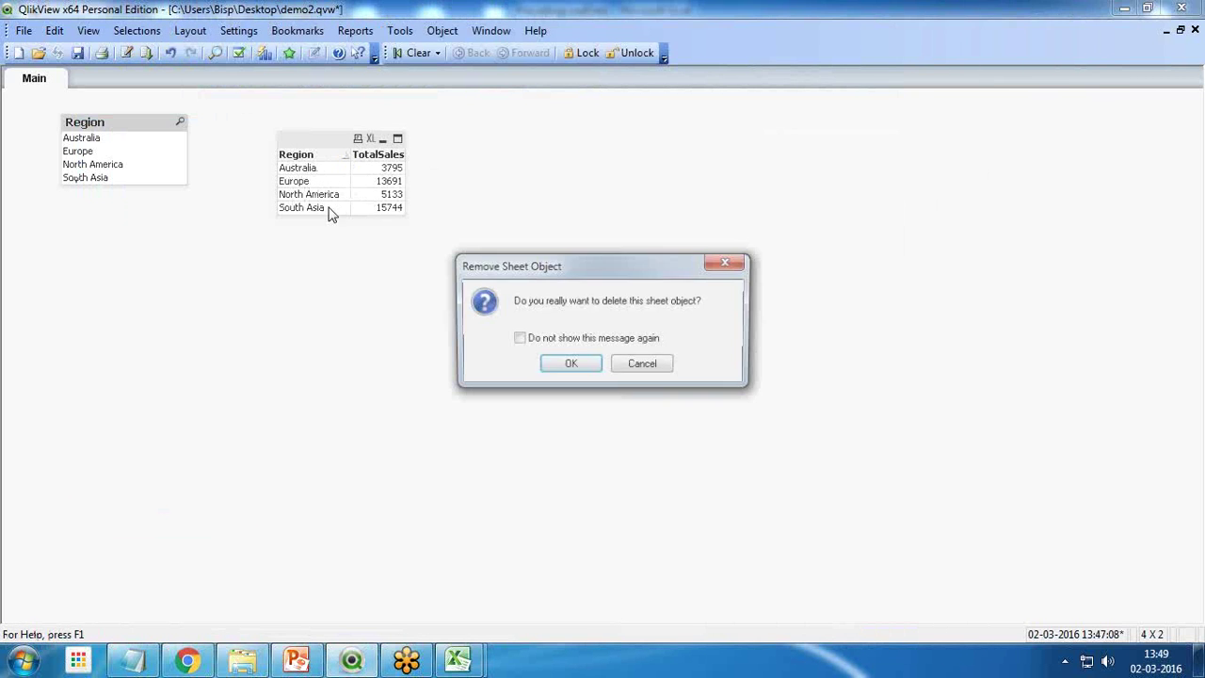
pyautogui.click(579, 364)
pyautogui.rightClick(301, 151)
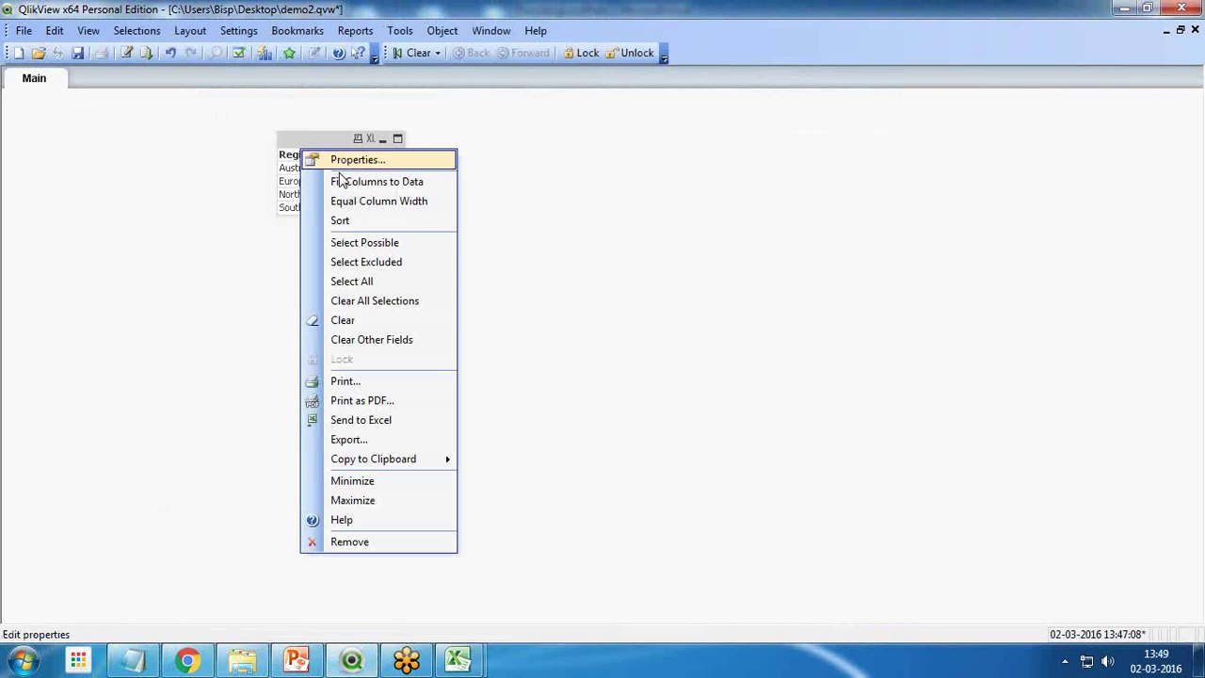
pyautogui.click(367, 543)
pyautogui.click(569, 366)
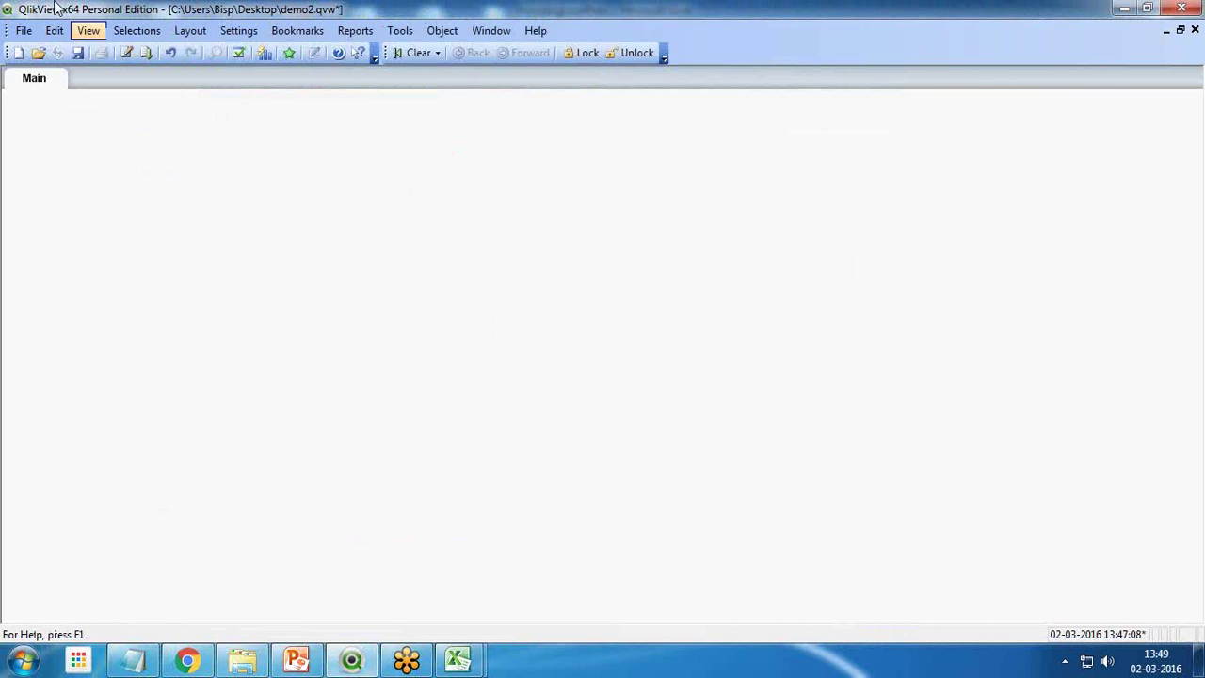
# Delete both LOAD statements from the load script, keeping only the SET statements, and save the document.
pyautogui.click(126, 53)
pyautogui.moveTo(193, 270); pyautogui.dragTo(284, 435)
pyautogui.press('Delete')
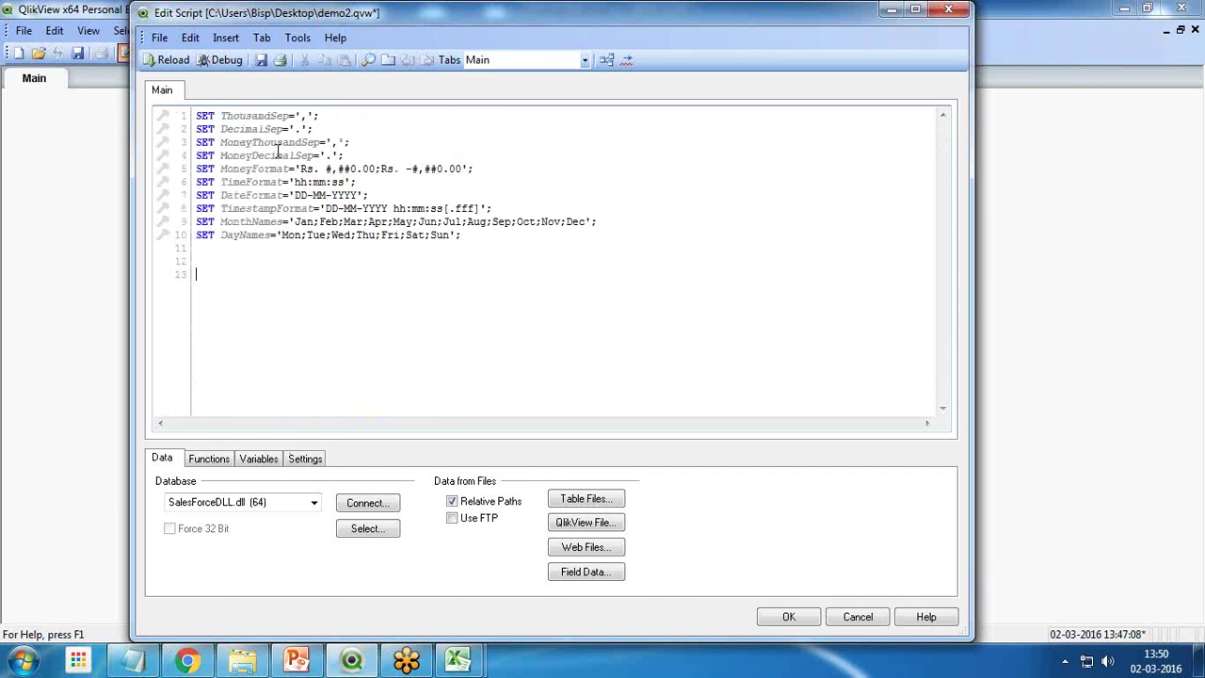
pyautogui.click(261, 59)
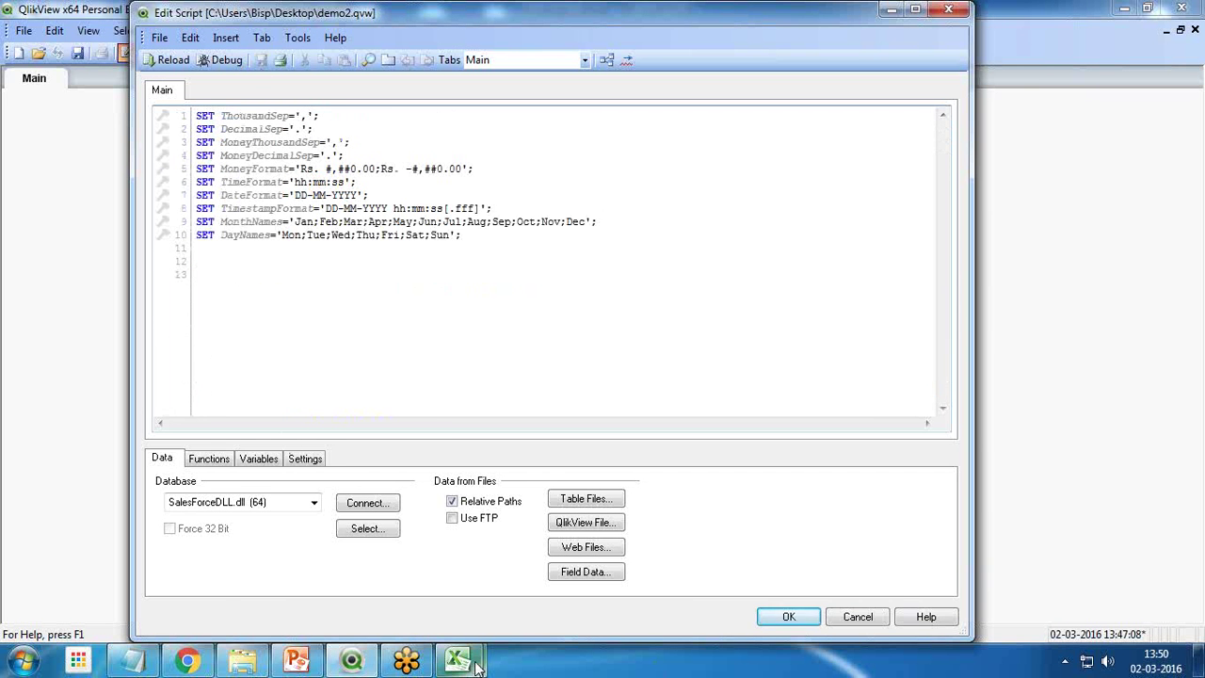
# Examine the columns of the World Population workbook in Excel, and return to the QlikView script editor.
pyautogui.moveTo(475, 666)
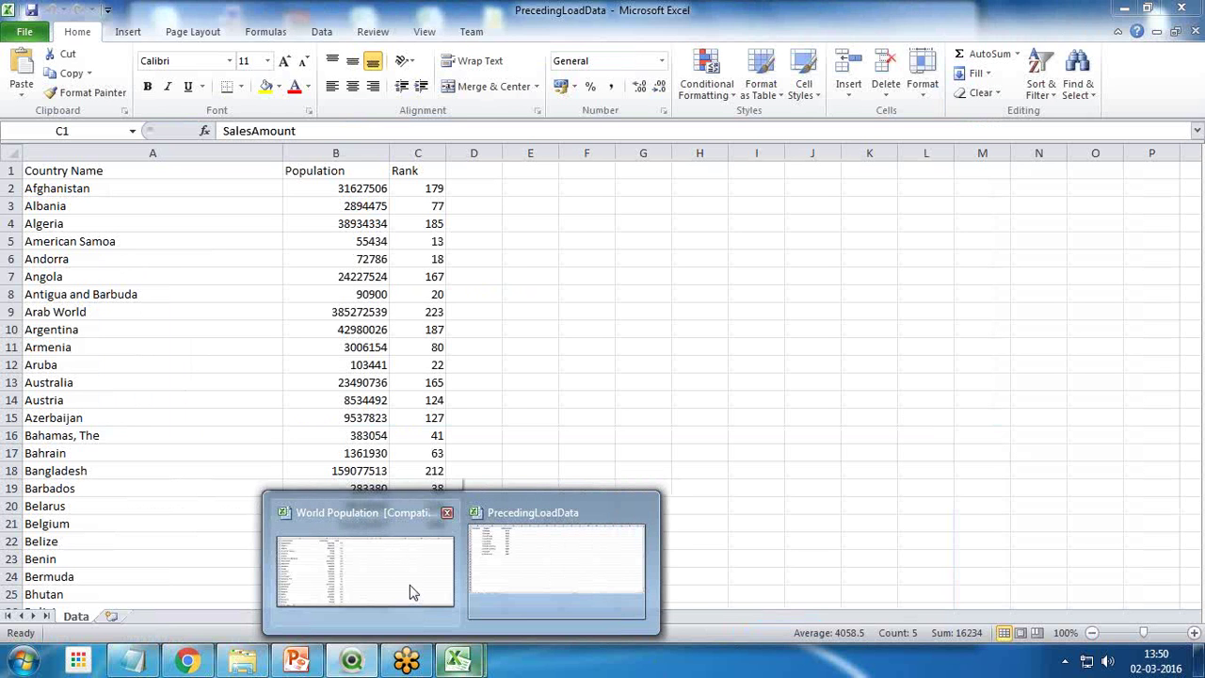
pyautogui.click(409, 591)
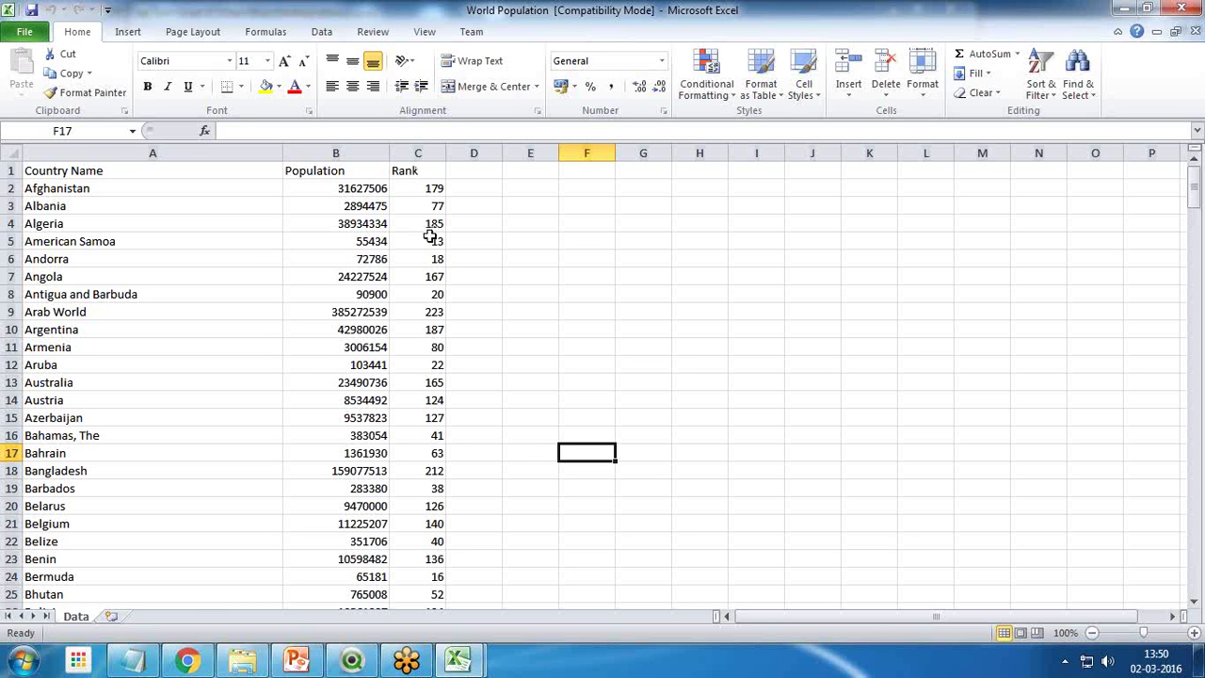
pyautogui.hotkey('alt', 'Tab')
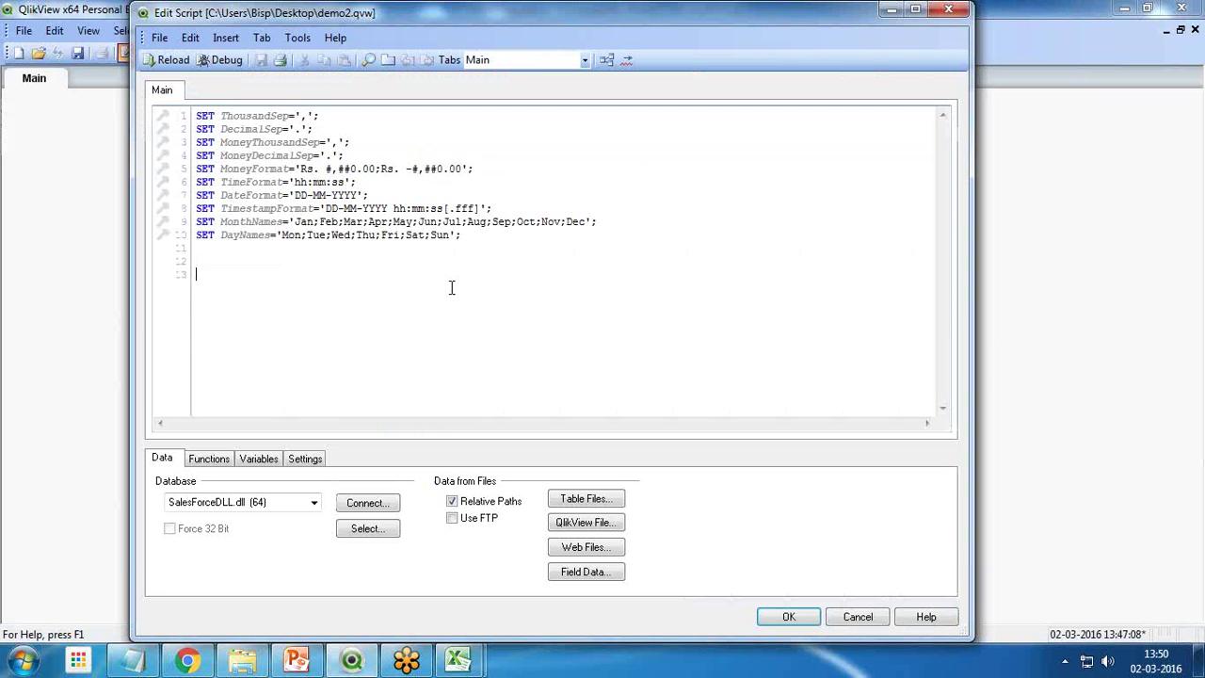
# Add a load statement for the Data$ table of World Population.xls, using embedded labels, to the script.
pyautogui.click(586, 500)
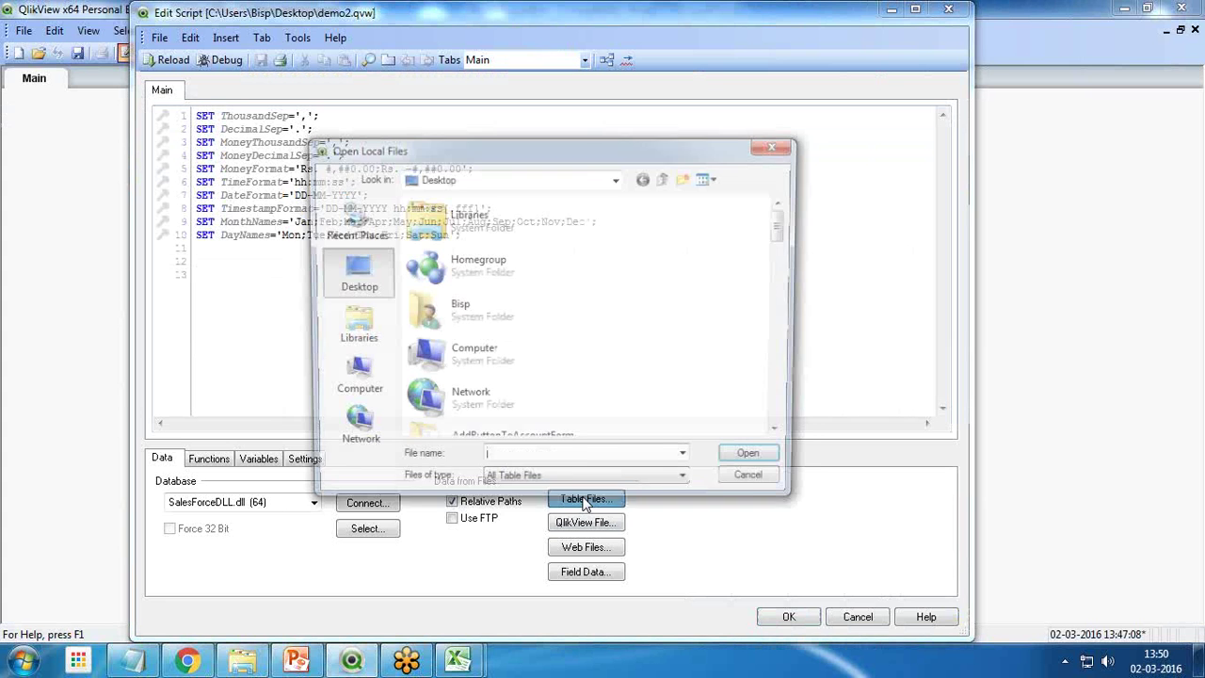
pyautogui.scroll(-10, 471, 353)
pyautogui.click(482, 344)
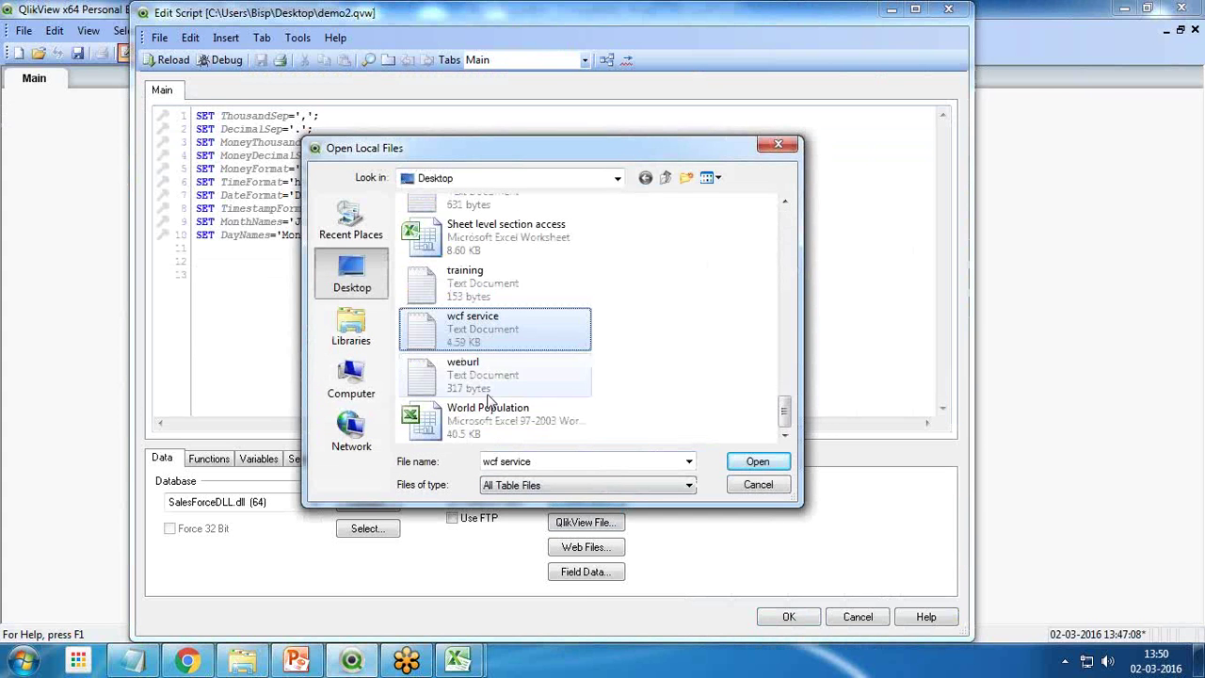
pyautogui.click(505, 425)
pyautogui.click(757, 463)
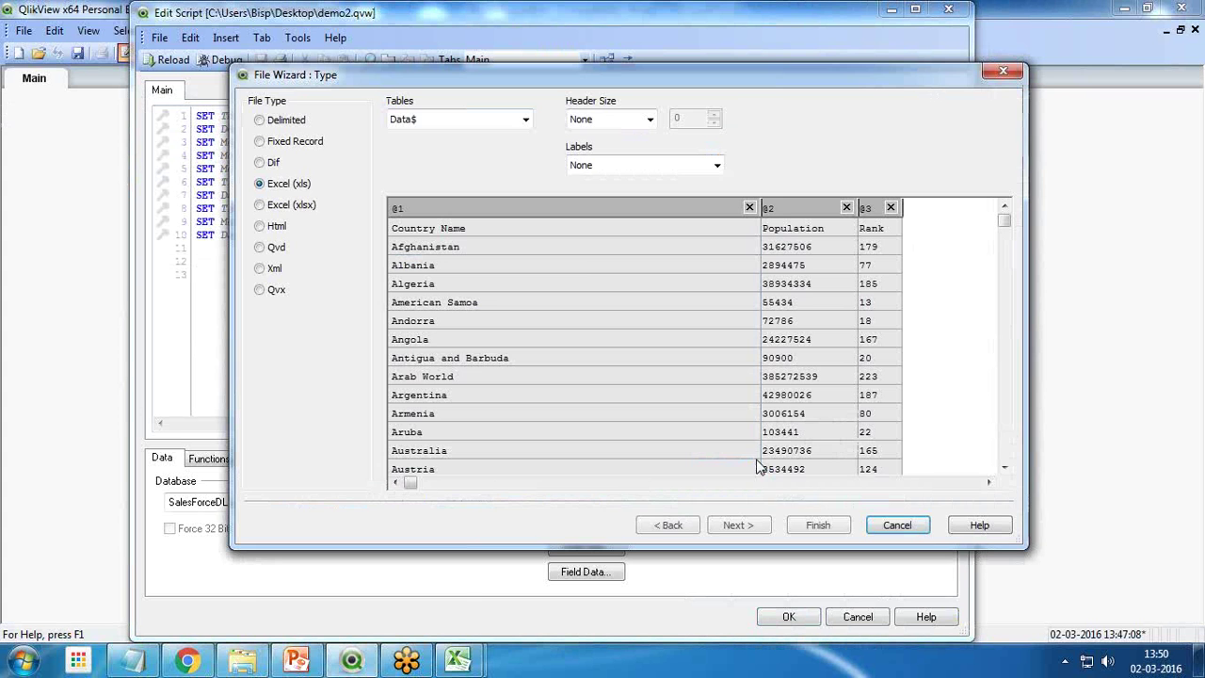
pyautogui.click(630, 166)
pyautogui.click(608, 185)
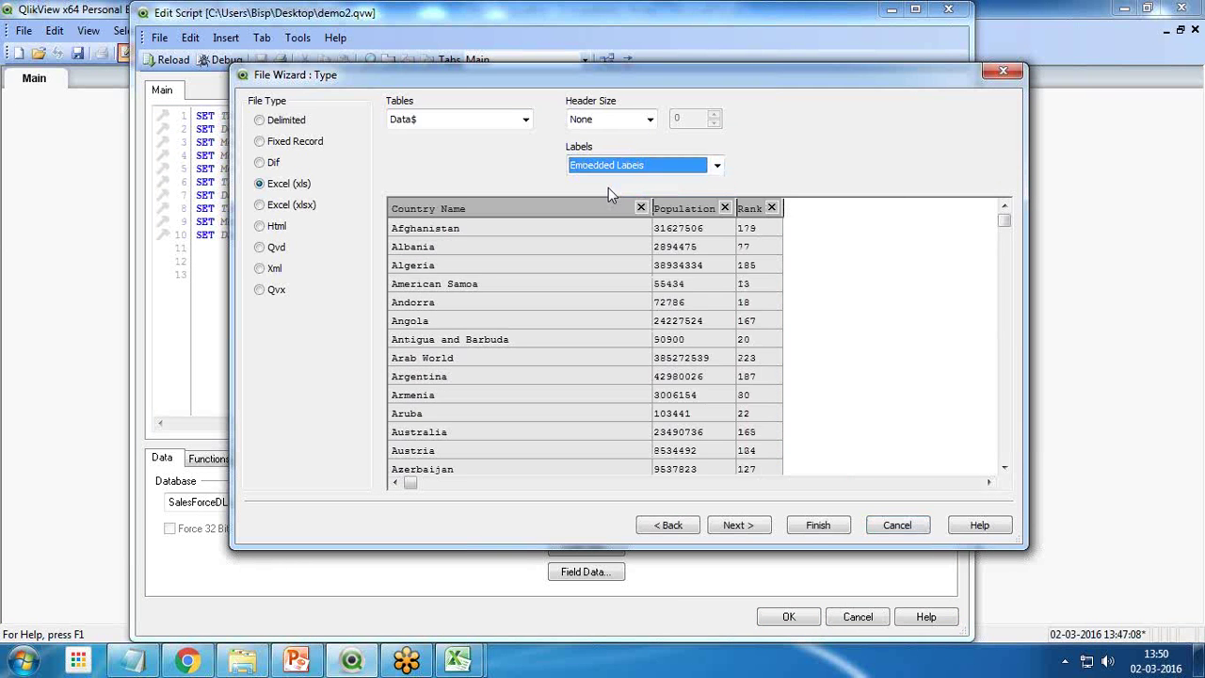
pyautogui.click(815, 525)
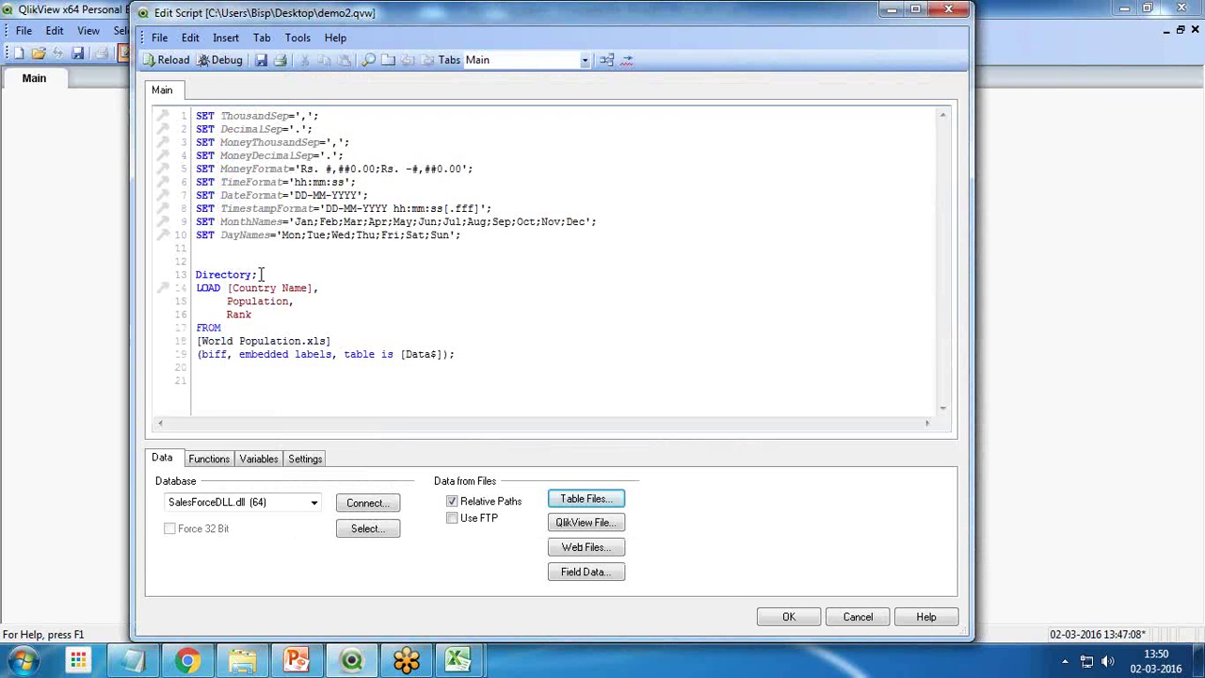
# Accept the script and reload the document's data, leaving the sheet's field list unchanged.
pyautogui.click(797, 618)
pyautogui.hotkey('ctrl', 'r')
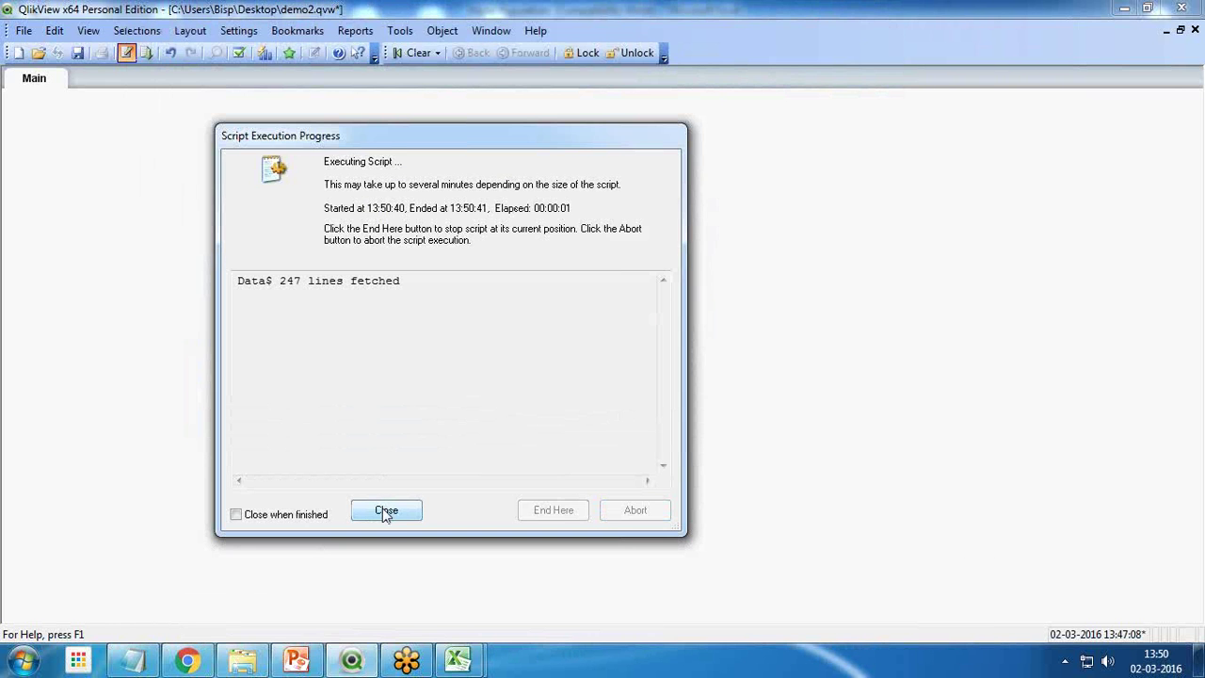
pyautogui.click(385, 512)
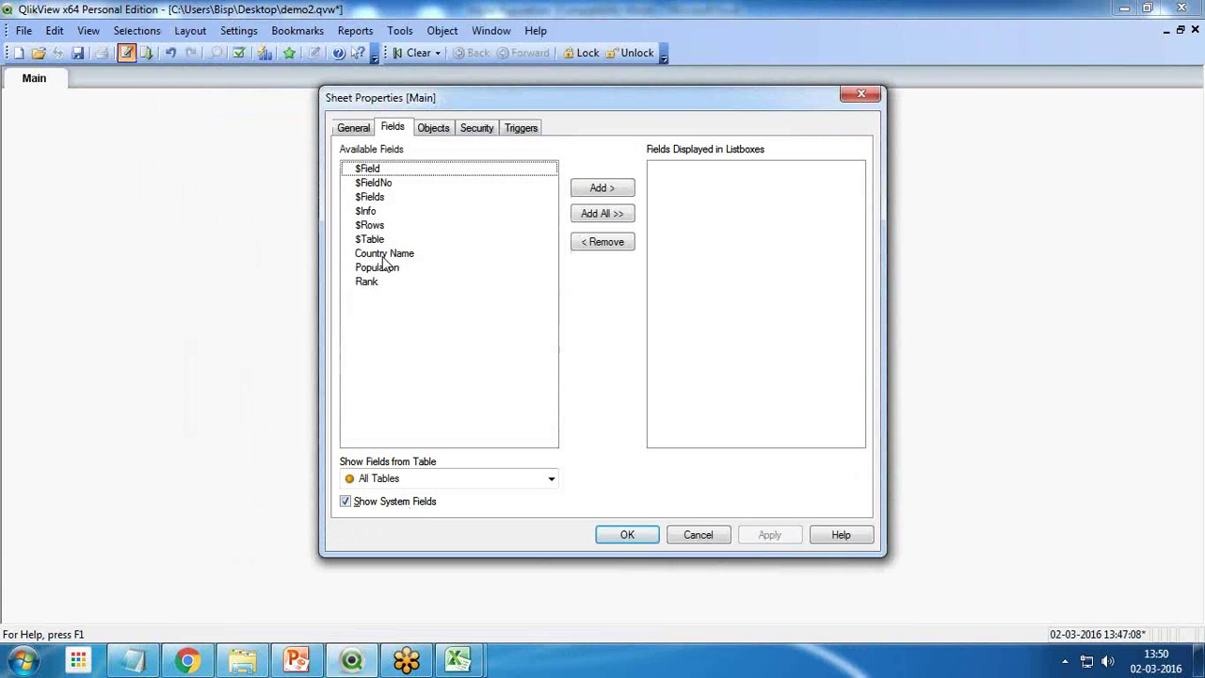
pyautogui.click(682, 535)
# Create a table box with Country Name, Population and Rank, and place it in the sheet's upper-left area.
pyautogui.rightClick(294, 263)
pyautogui.moveTo(452, 312)
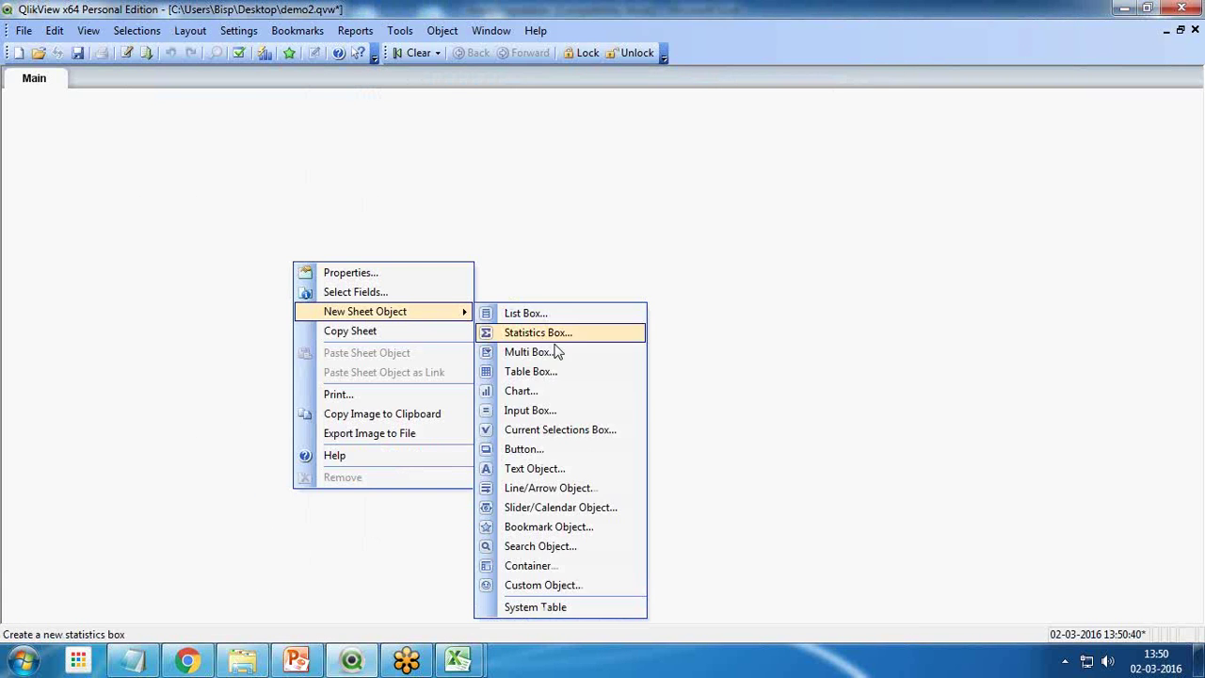
pyautogui.click(543, 372)
pyautogui.click(386, 293)
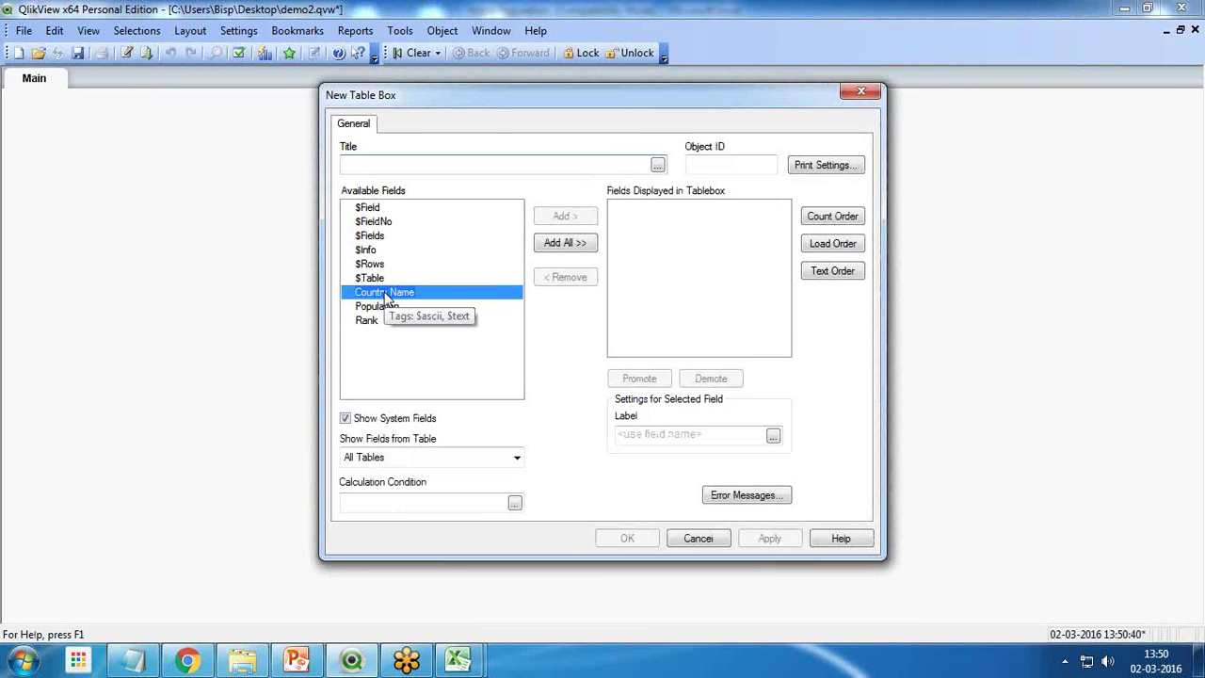
pyautogui.click(565, 216)
pyautogui.click(565, 216)
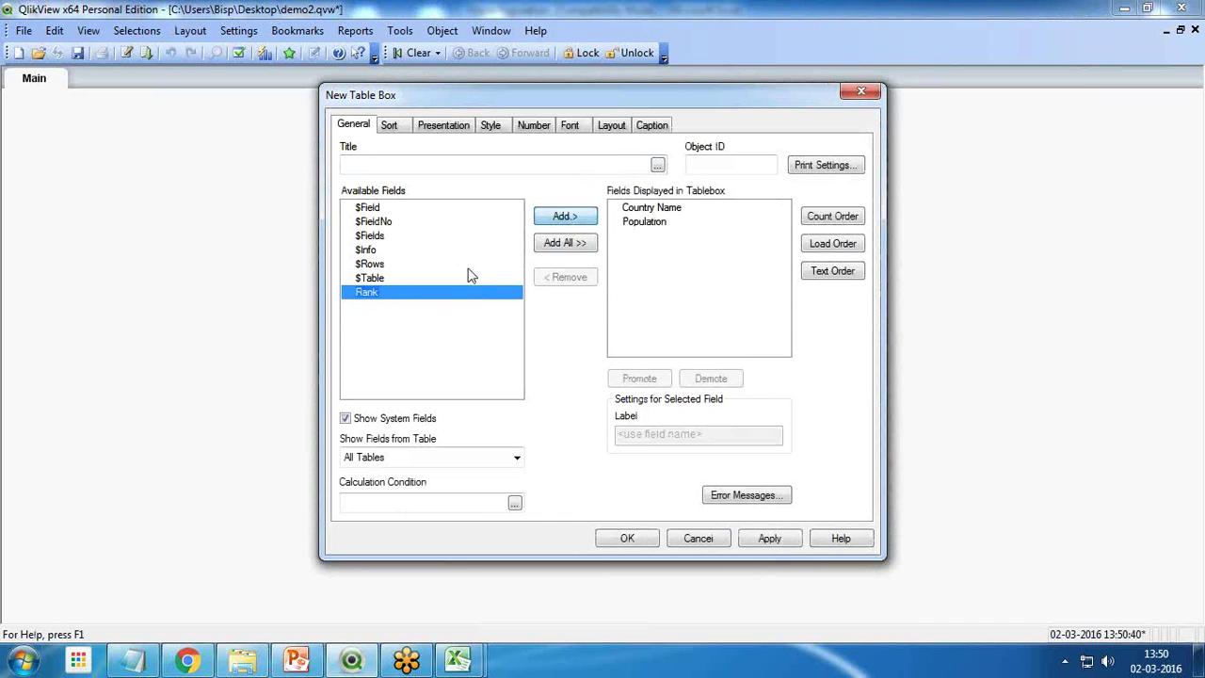
pyautogui.click(561, 218)
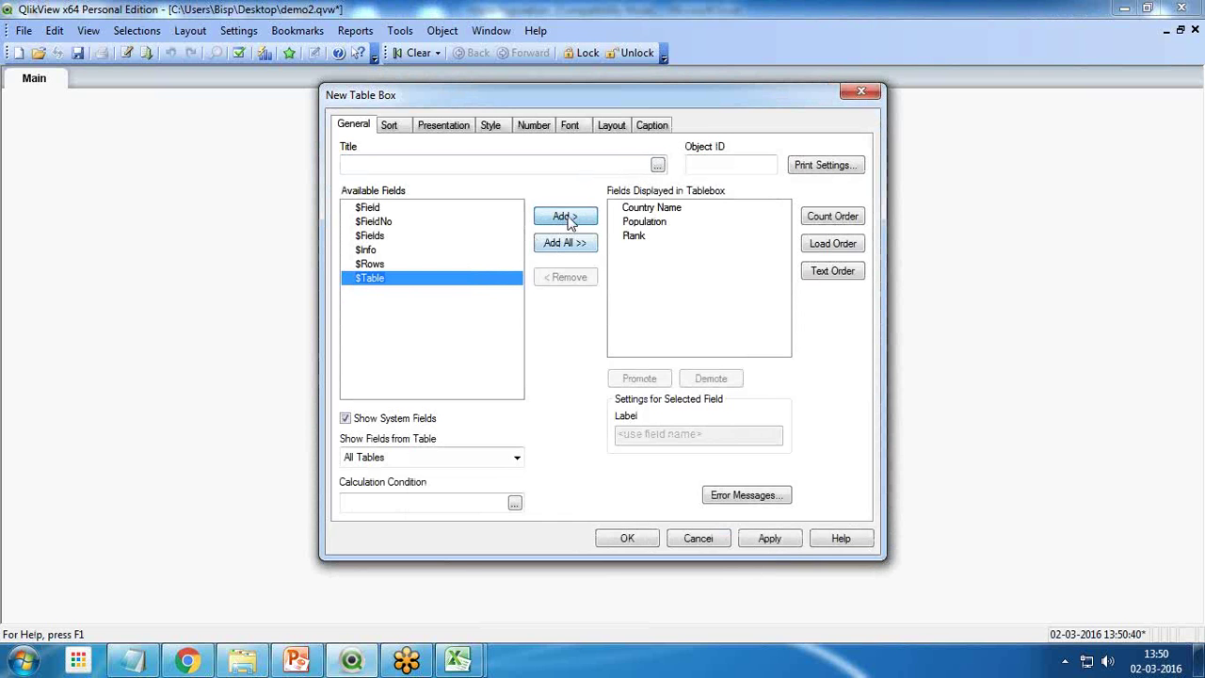
pyautogui.click(627, 539)
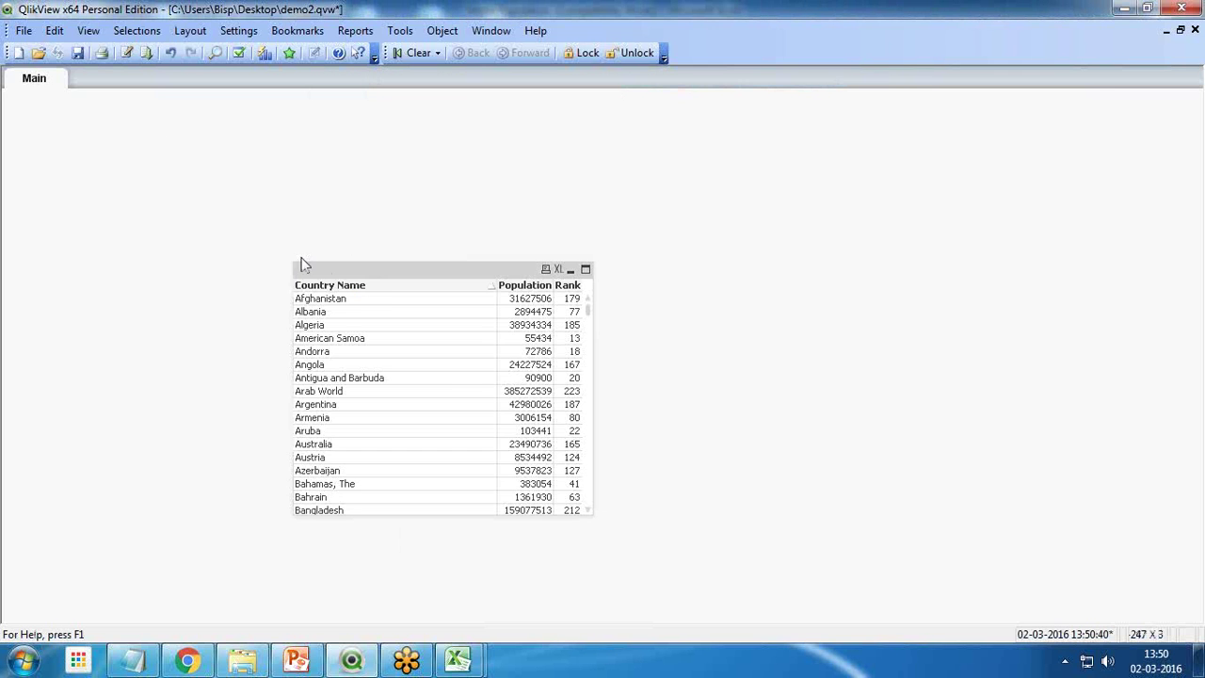
pyautogui.moveTo(301, 264); pyautogui.dragTo(95, 133)
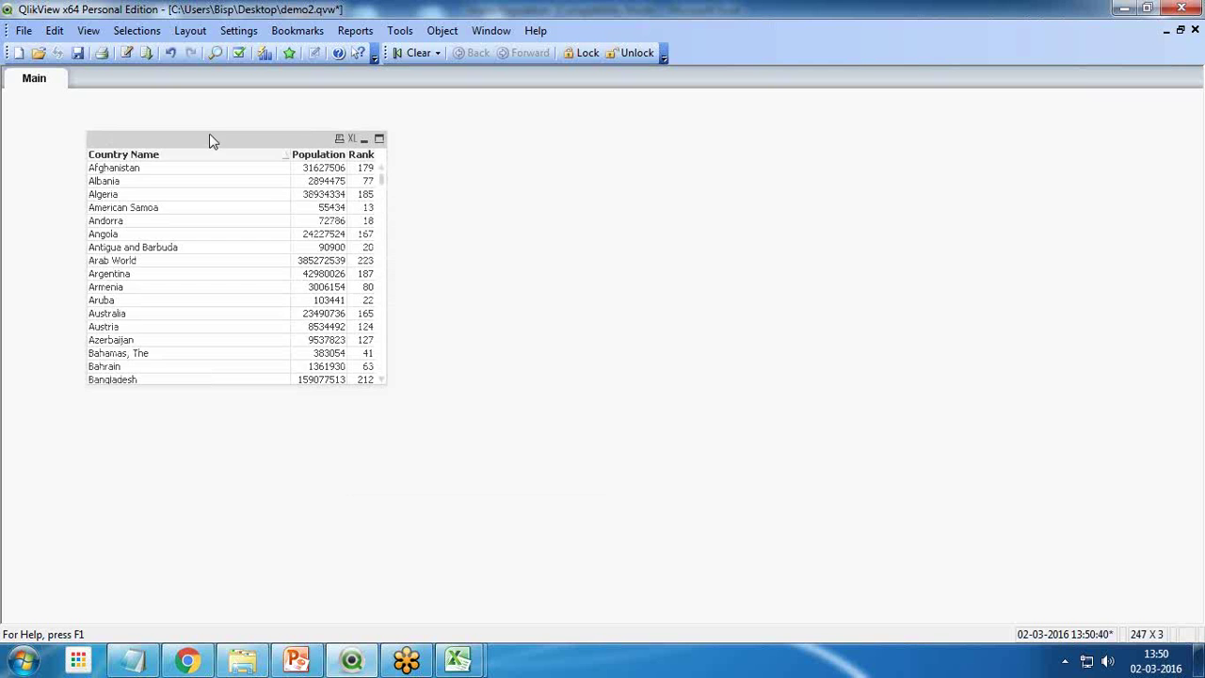
pyautogui.moveTo(211, 141); pyautogui.dragTo(198, 117)
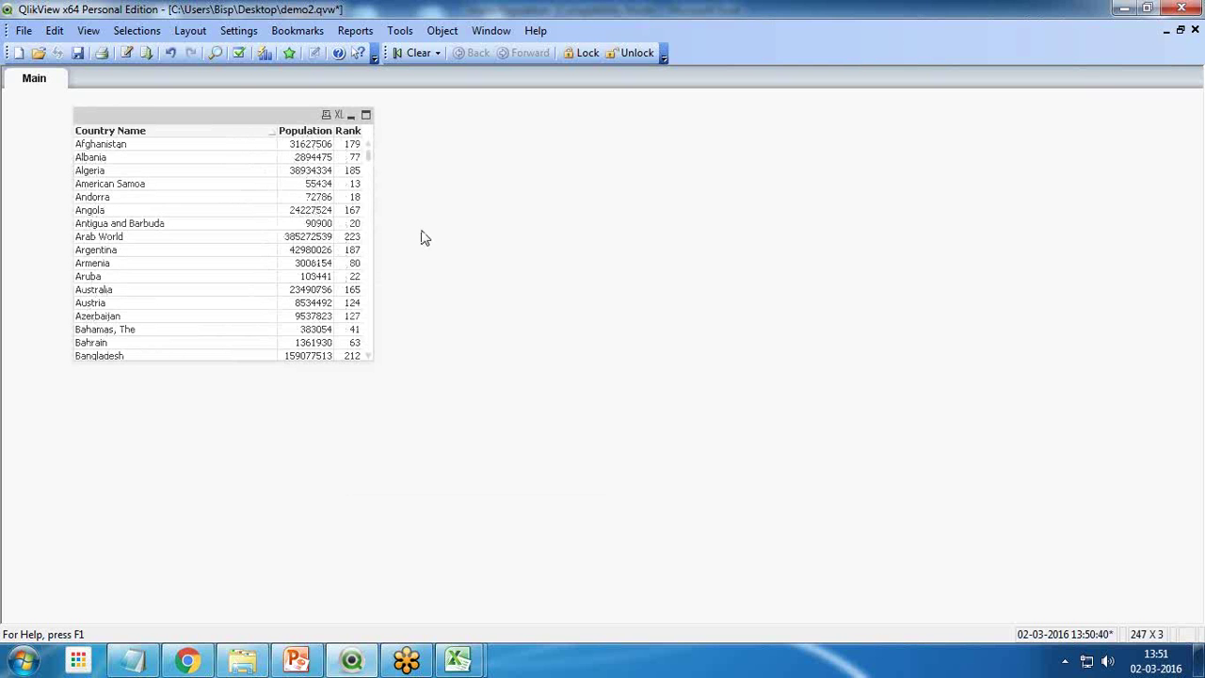
# In the load script, replace the Directory statement with the table label [CountryPopulation]:.
pyautogui.click(126, 53)
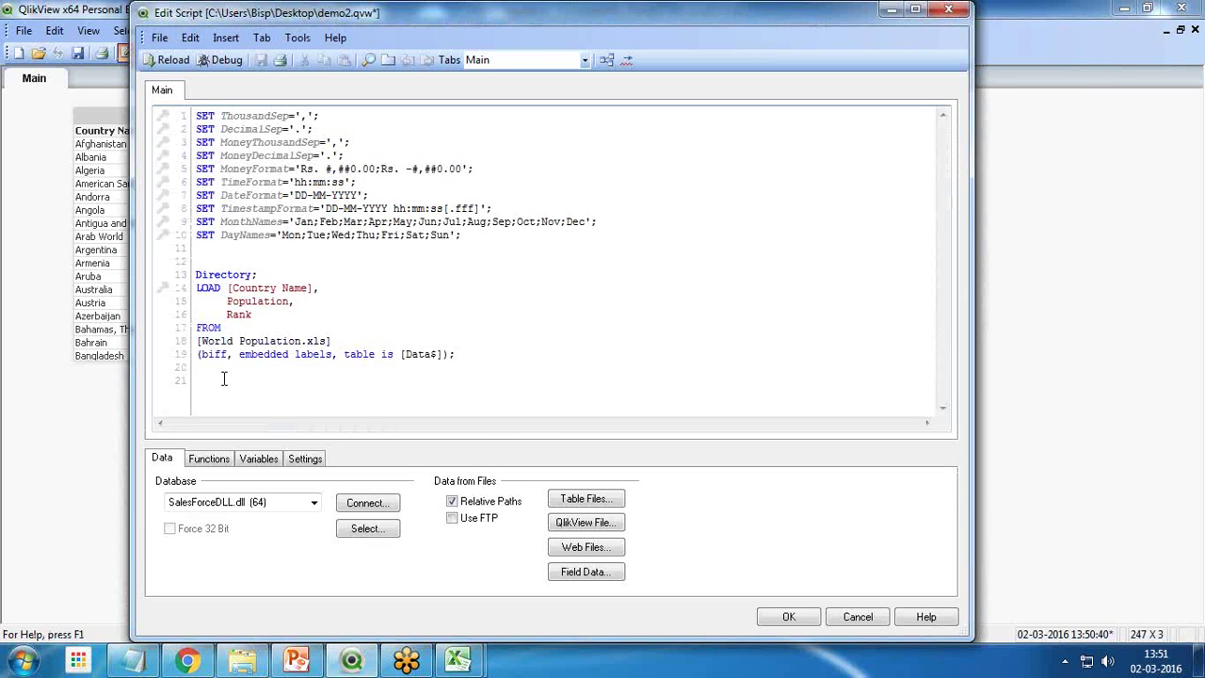
pyautogui.moveTo(263, 274); pyautogui.dragTo(153, 280)
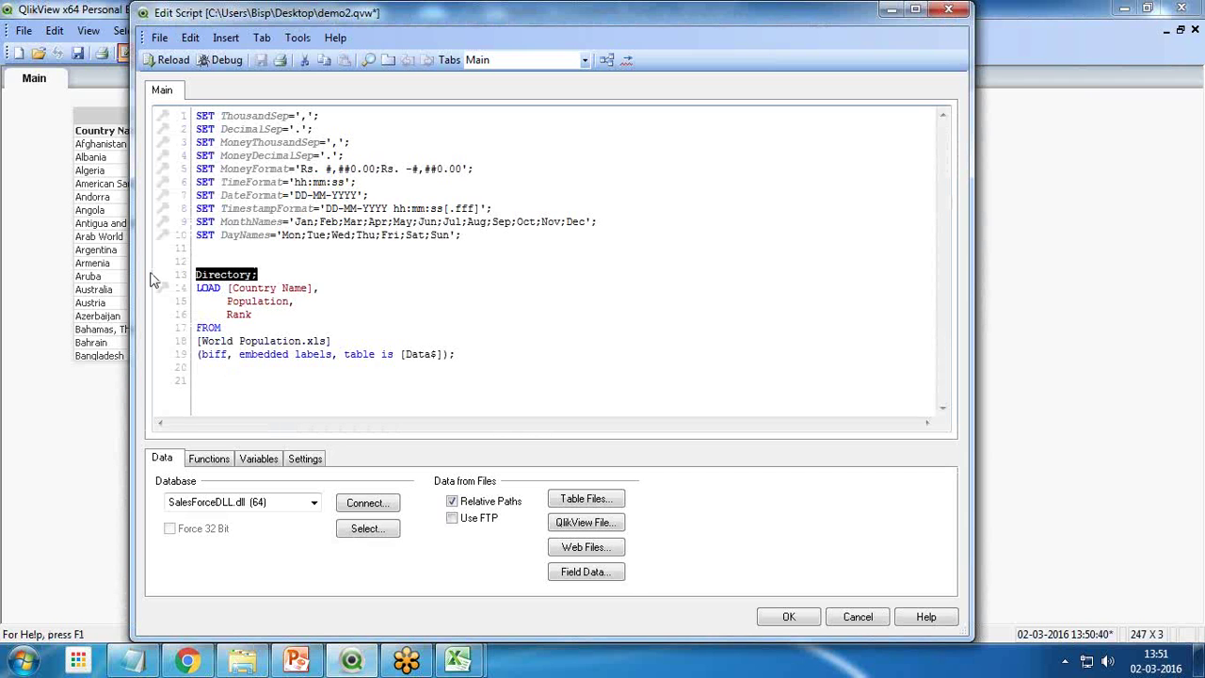
pyautogui.write('[Country')
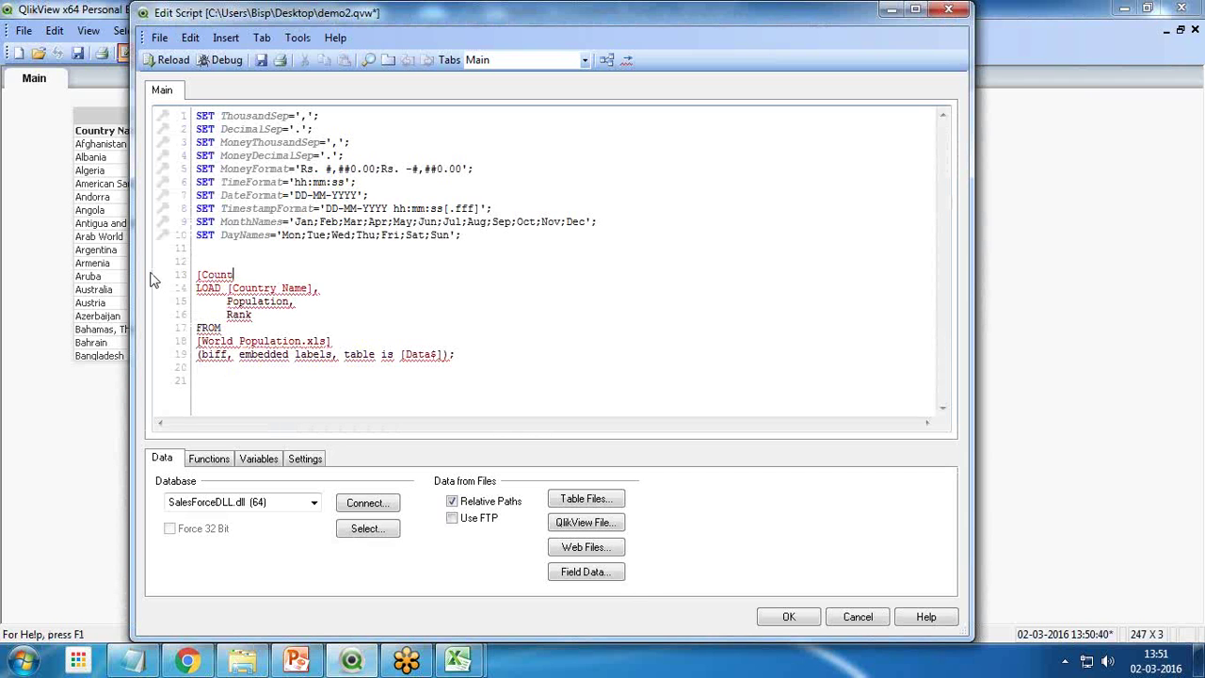
pyautogui.write('PO')
pyautogui.press('BackSpace')
pyautogui.press('BackSpace')
pyautogui.write('Populatyio')
pyautogui.press('BackSpace')
pyautogui.press('BackSpace')
pyautogui.press('BackSpace')
pyautogui.write('ion]:')
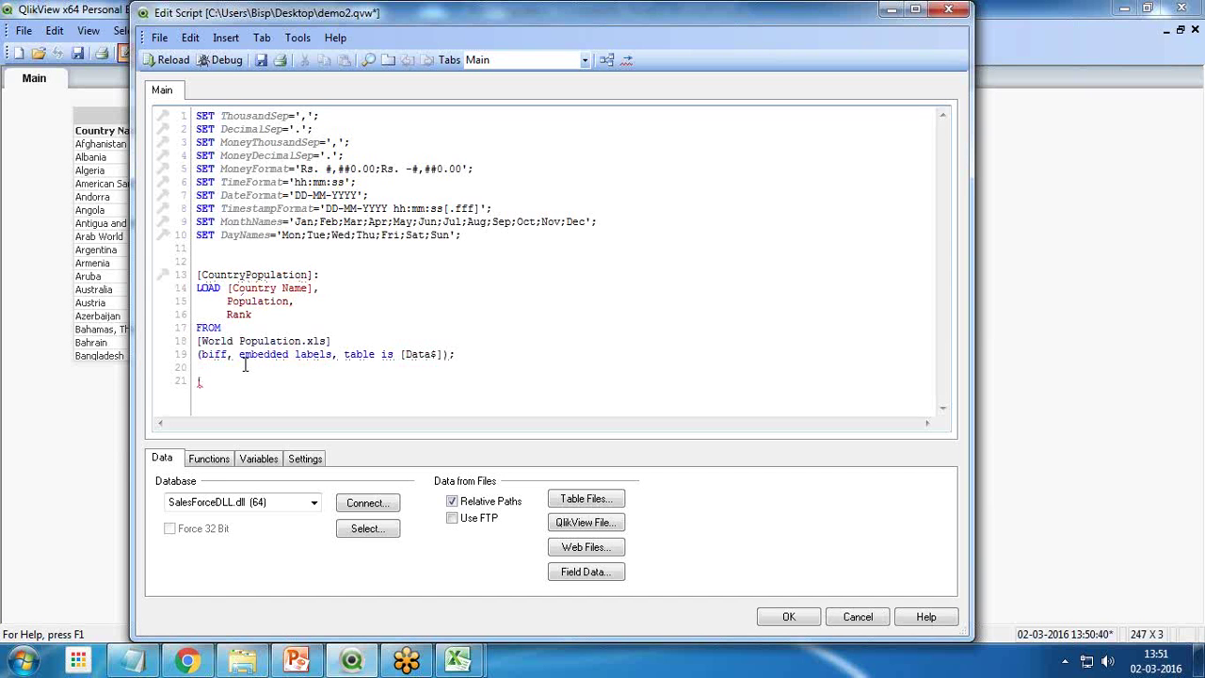
# Below the existing load, start a second LOAD labelled [CalculationTable]: with [Country Name] as its first field.
pyautogui.write('CalculationTable]:')
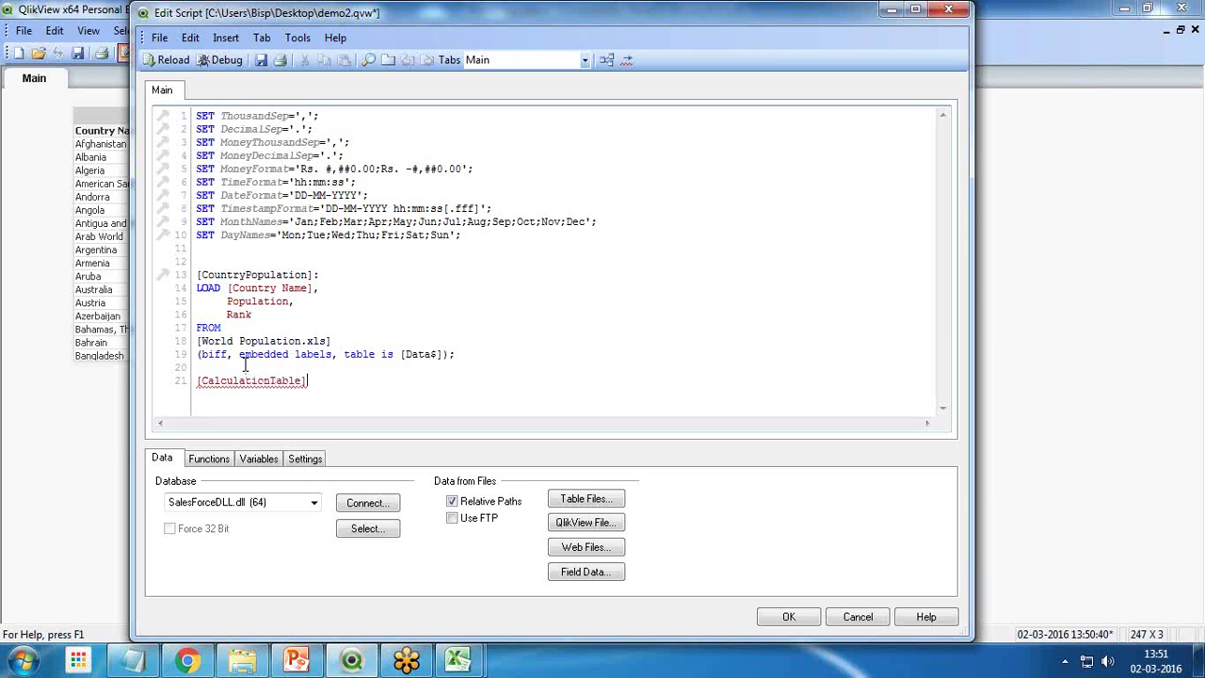
pyautogui.press('Return')
pyautogui.write('Lo')
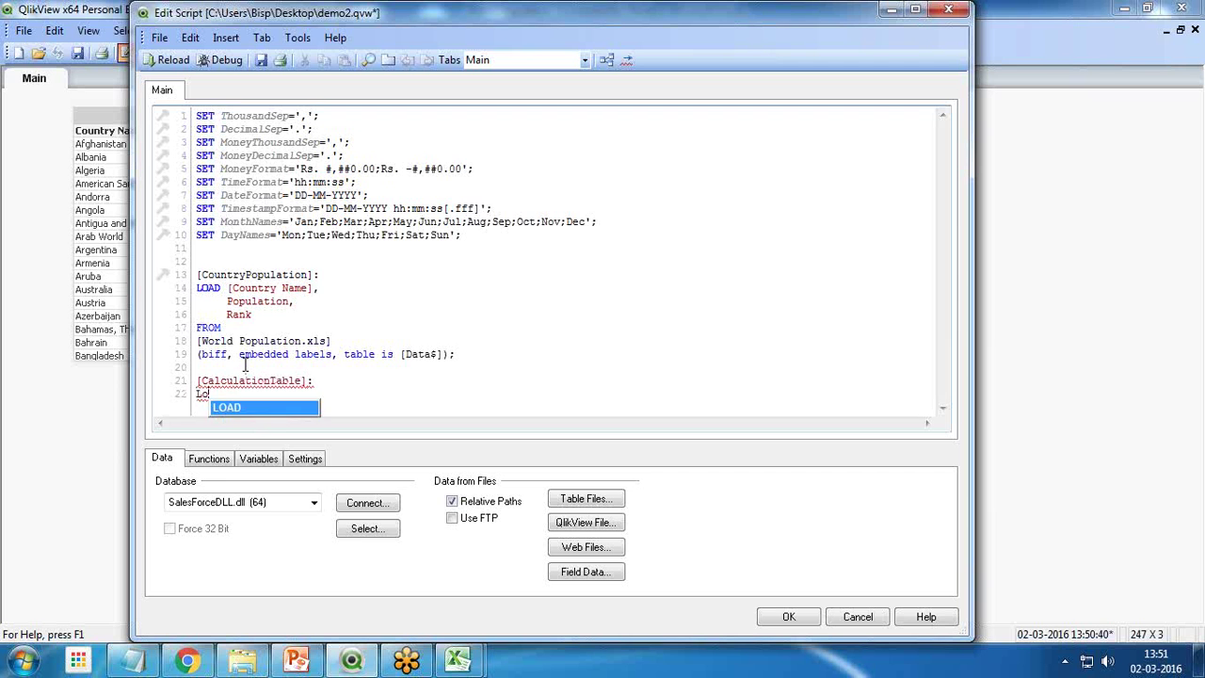
pyautogui.press('Return')
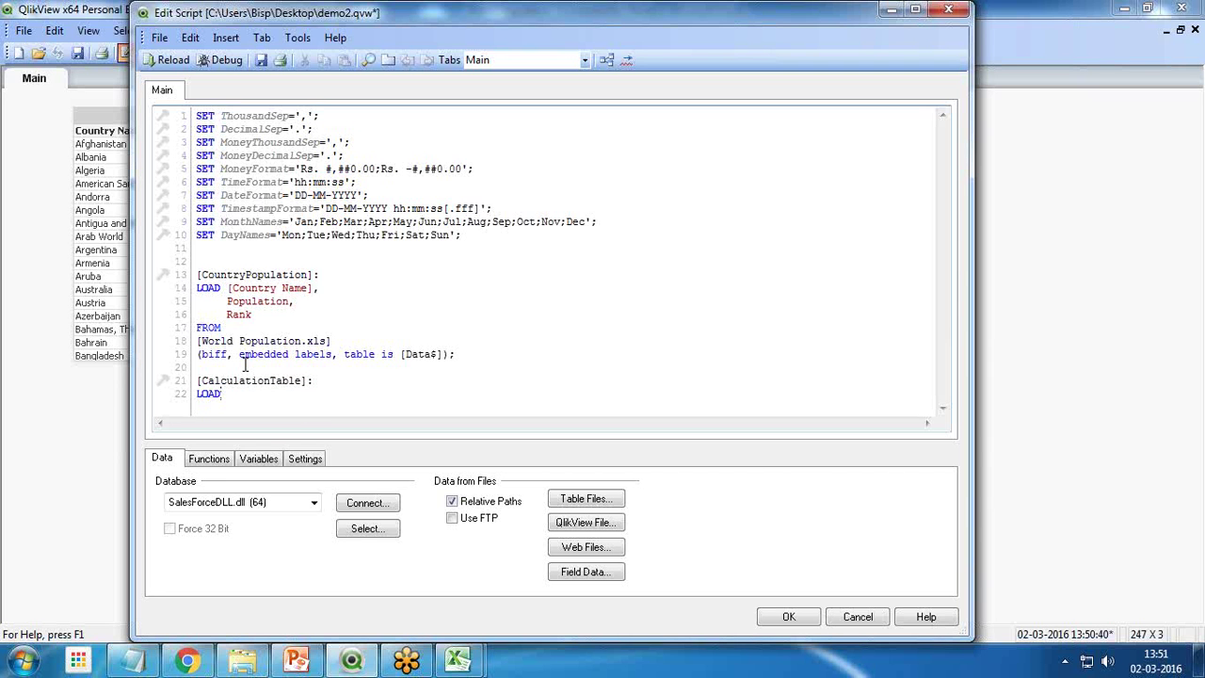
pyautogui.write('[Country Name')
pyautogui.press('BackSpace')
pyautogui.press('BackSpace')
pyautogui.press('BackSpace')
pyautogui.write(',')
pyautogui.write('ame')
pyautogui.press('BackSpace')
pyautogui.press('BackSpace')
pyautogui.press('BackSpace')
pyautogui.press('BackSpace')
pyautogui.write('ame],')
pyautogui.press('Return')
# Add the expression Sum(Population)/Sum(Rank) as [CalculationTable] to the second load.
pyautogui.write('s')
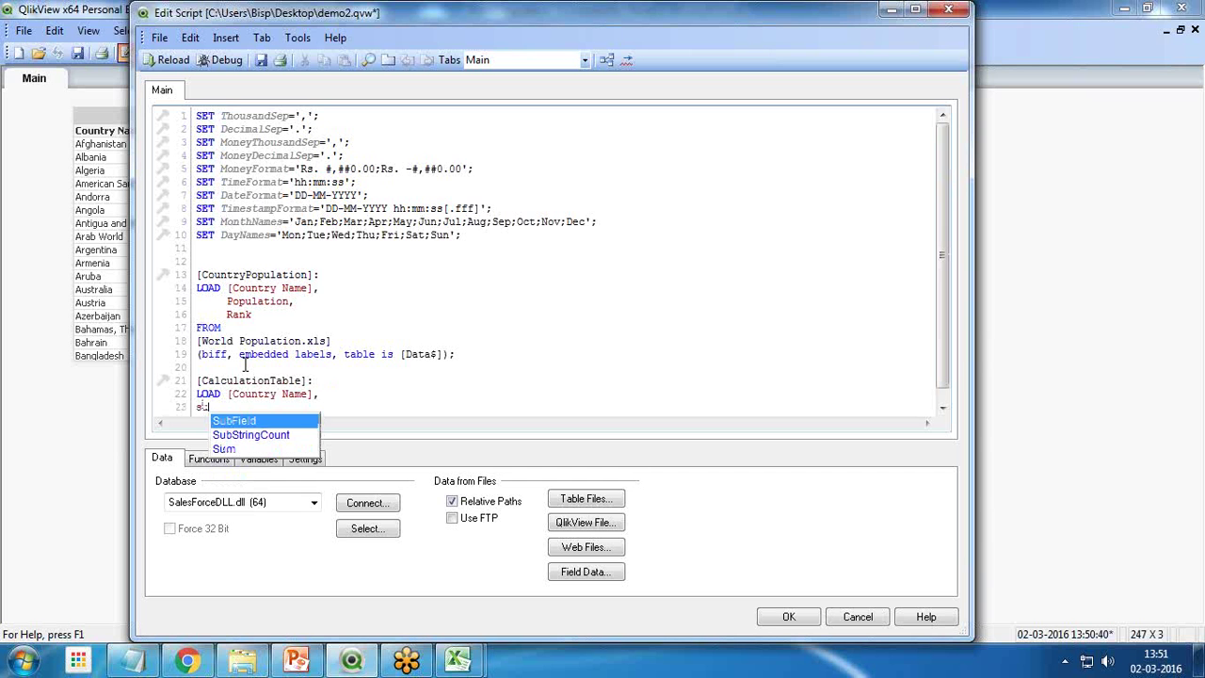
pyautogui.write('u')
pyautogui.press('Down')
pyautogui.press('Down')
pyautogui.press('Return')
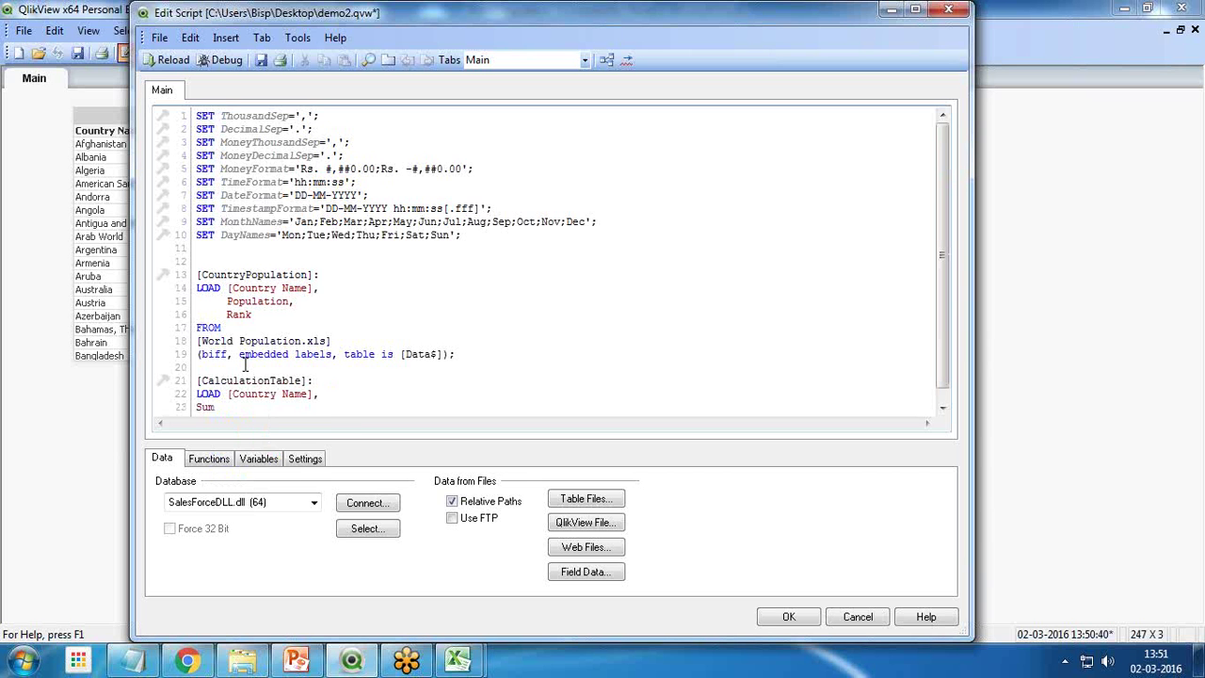
pyautogui.write('(')
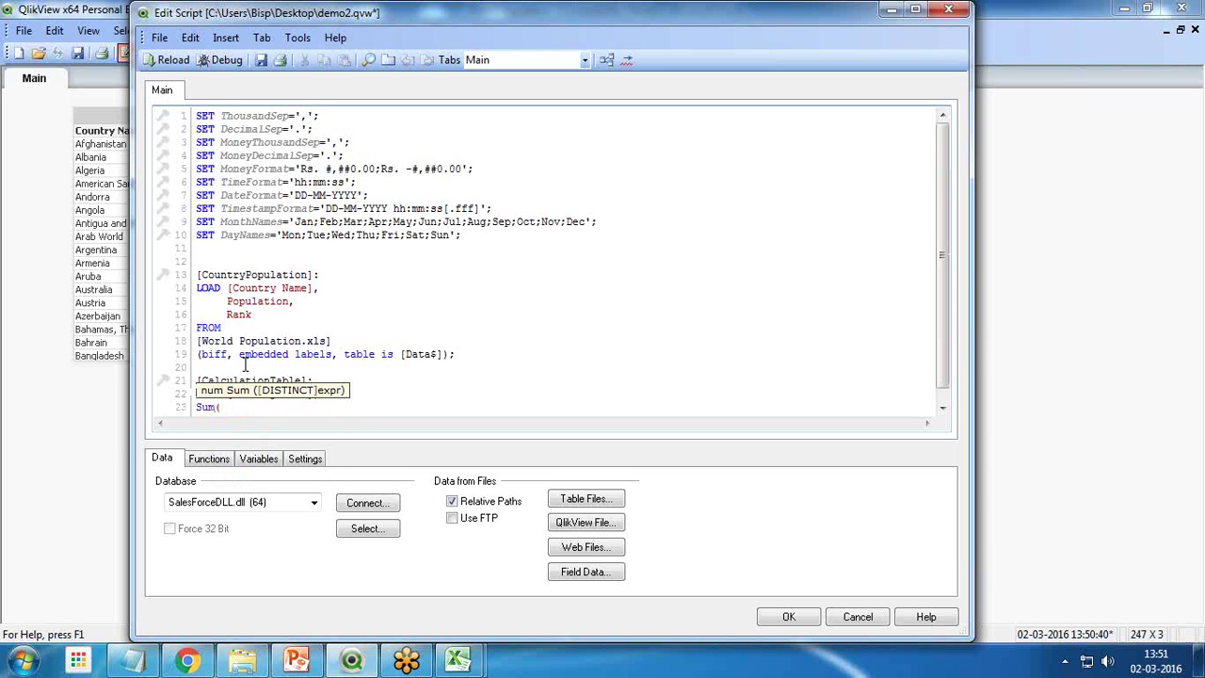
pyautogui.write('Population)/S')
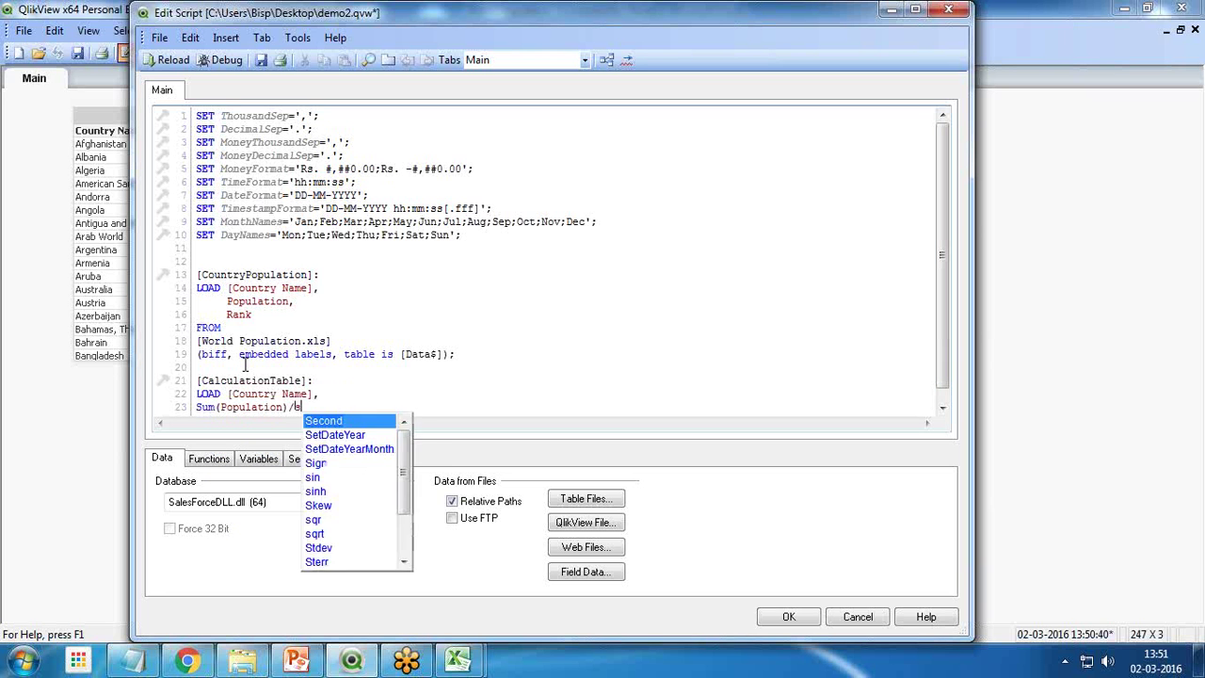
pyautogui.write('um(Ranl')
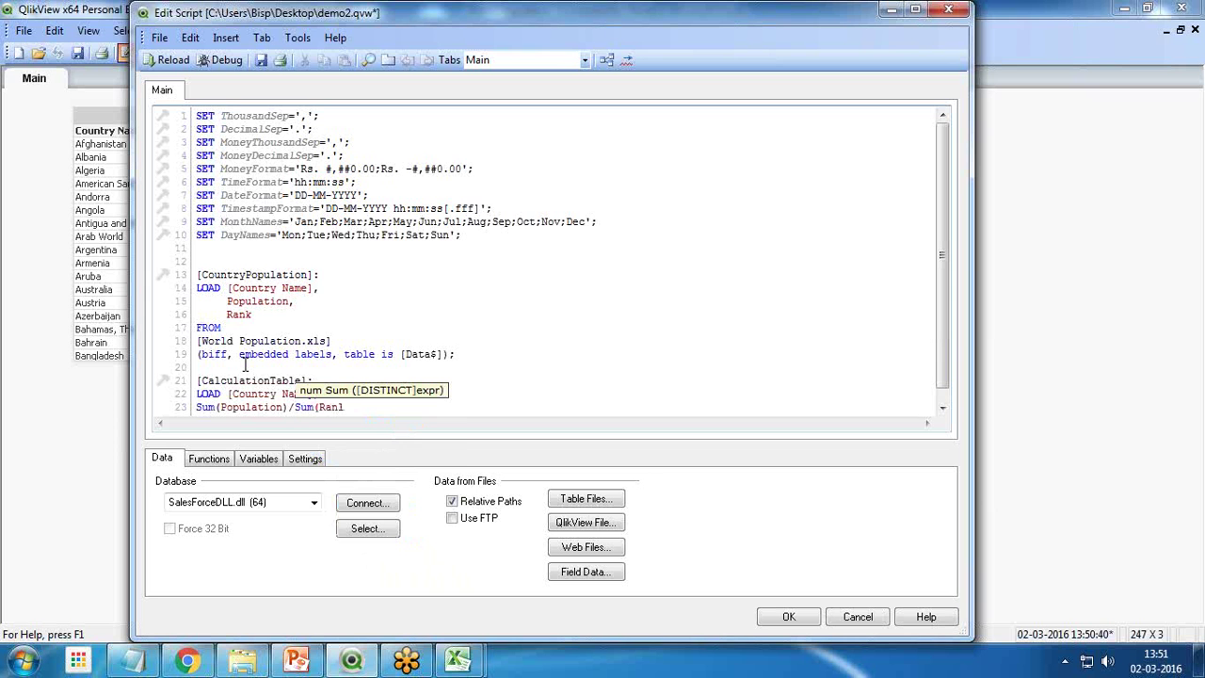
pyautogui.press('BackSpace')
pyautogui.write('k) as ')
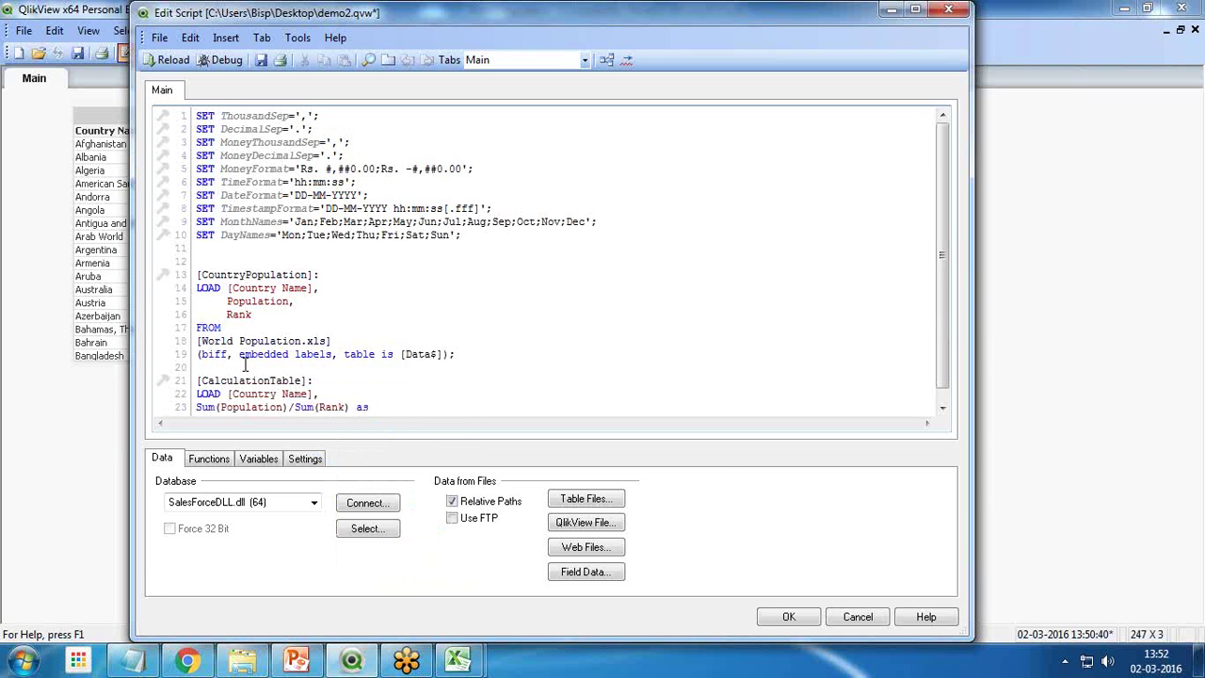
pyautogui.write('[CalculationTable]')
pyautogui.press('Return')
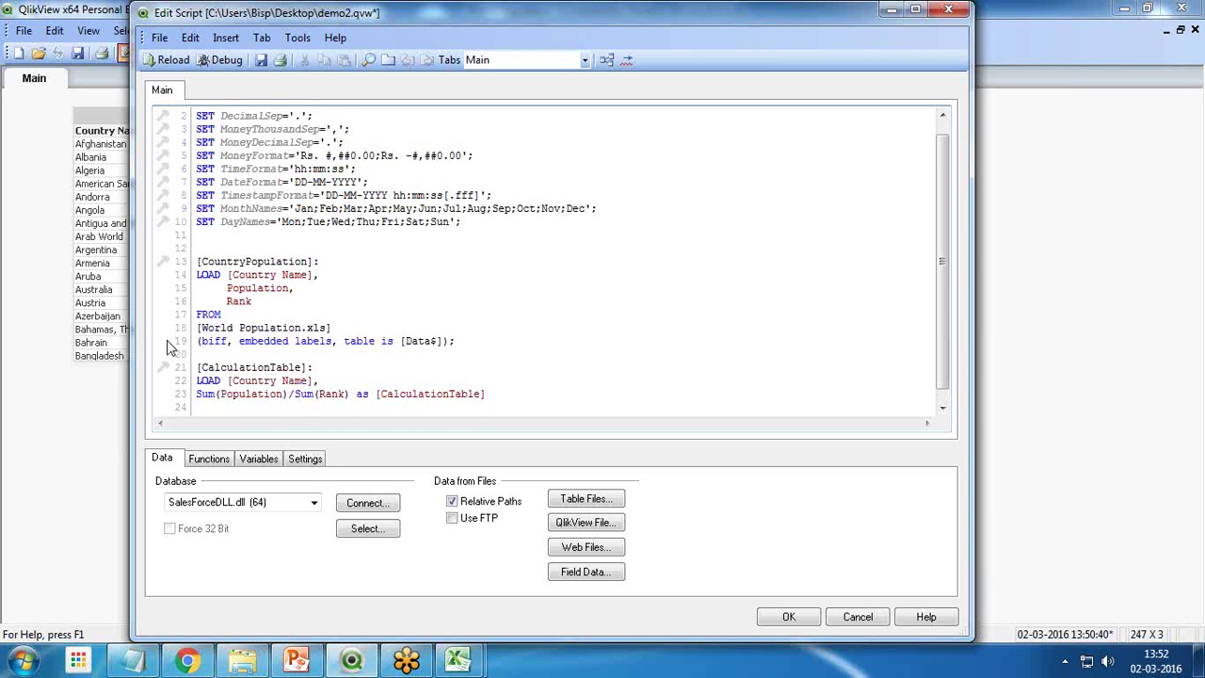
# Make the second load read from Resident [CountryPopulation], copying the table name from its label.
pyautogui.scroll(-1, 273, 335)
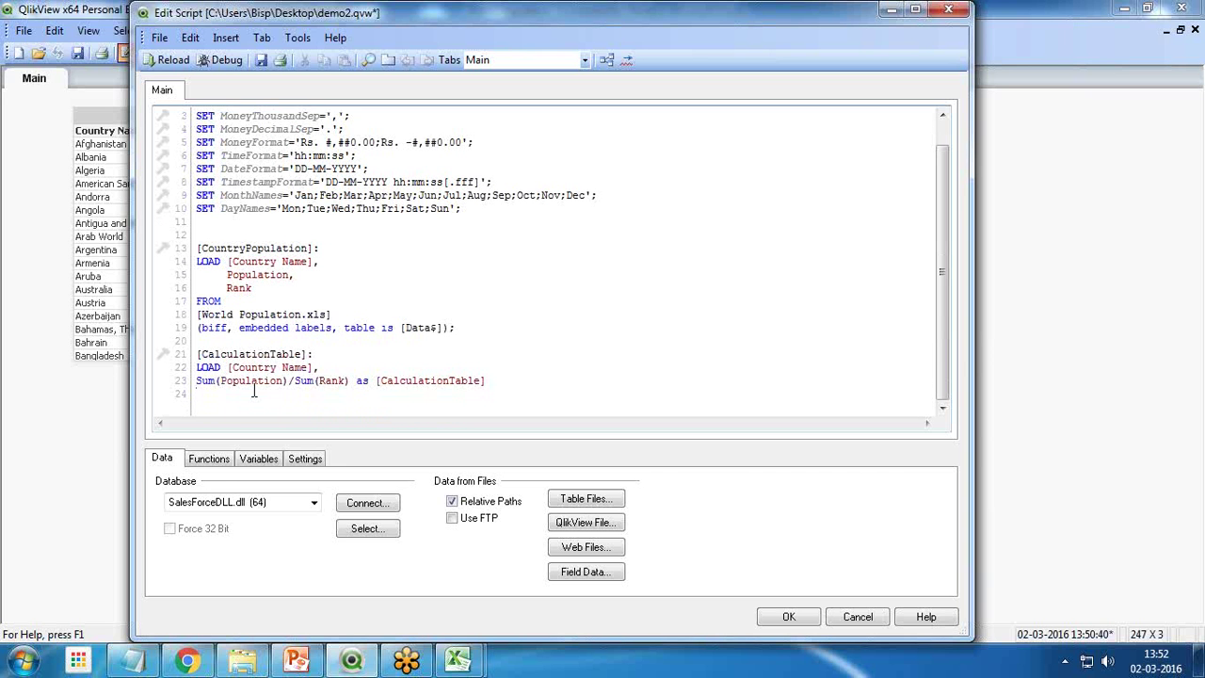
pyautogui.write('r')
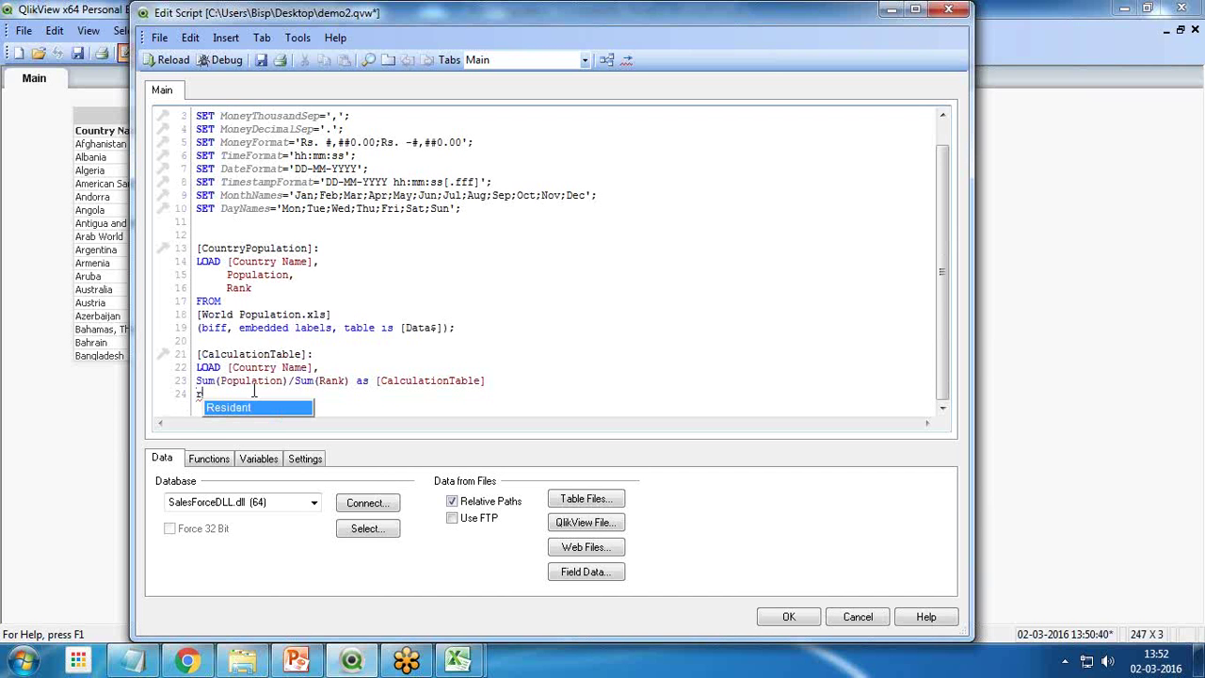
pyautogui.press('Return')
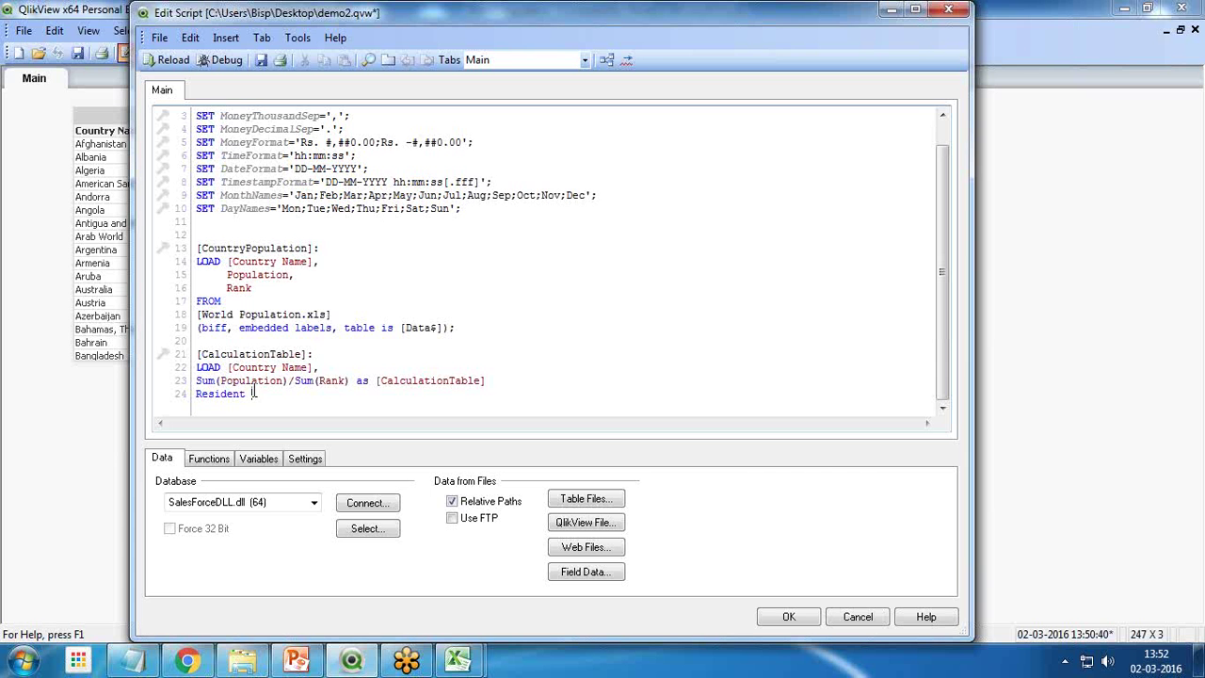
pyautogui.write('[')
pyautogui.moveTo(314, 247); pyautogui.dragTo(200, 248)
pyautogui.hotkey('ctrl', 'c')
pyautogui.hotkey('alt', 'Tab')
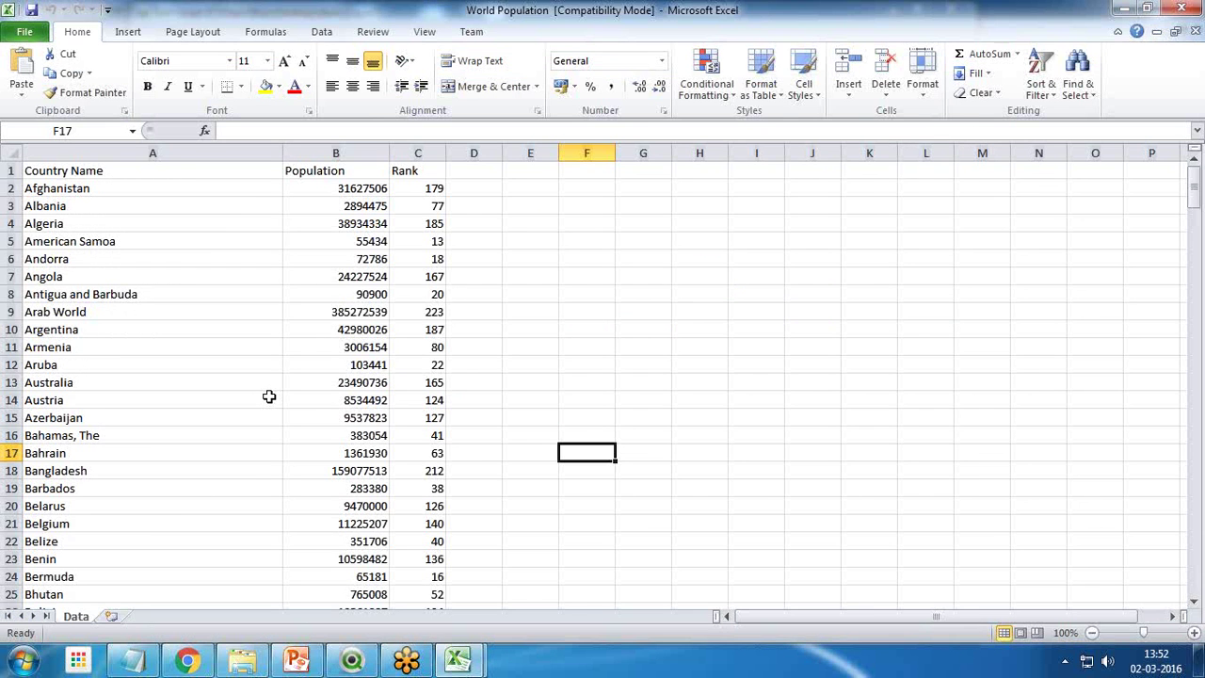
pyautogui.hotkey('alt', 'Tab')
pyautogui.click(278, 392)
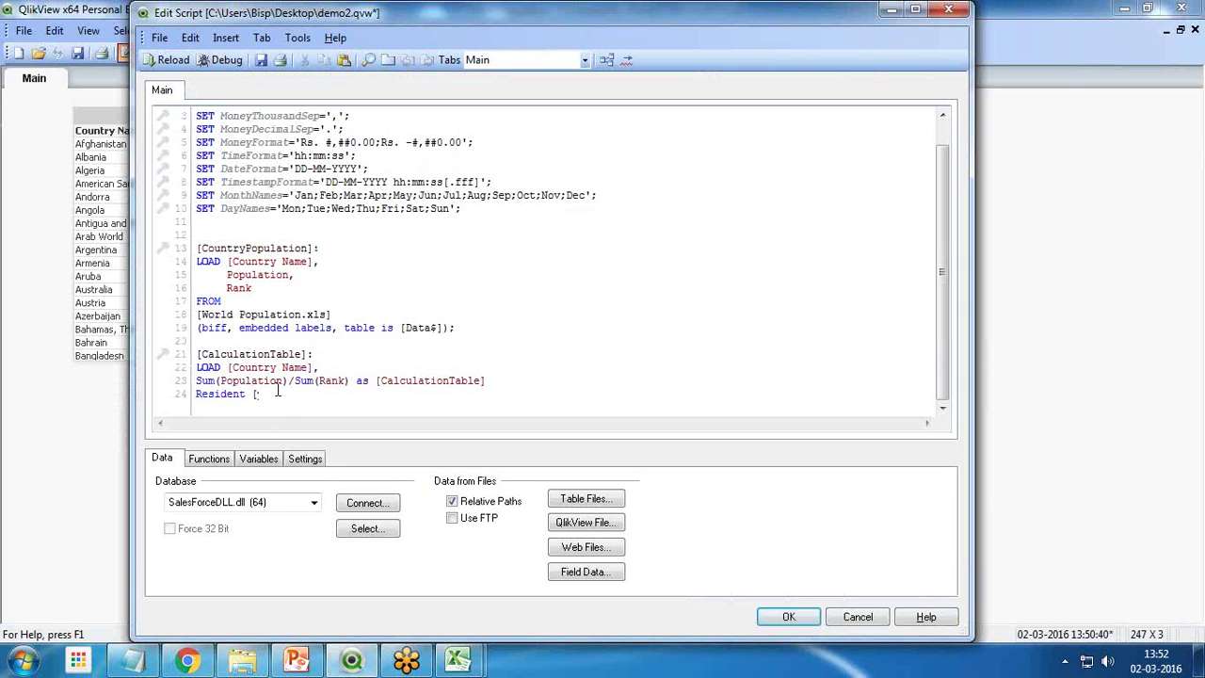
pyautogui.press('BackSpace')
pyautogui.hotkey('ctrl', 'v')
# Group the resident load by [Country Name] and reload the script.
pyautogui.write('Group by')
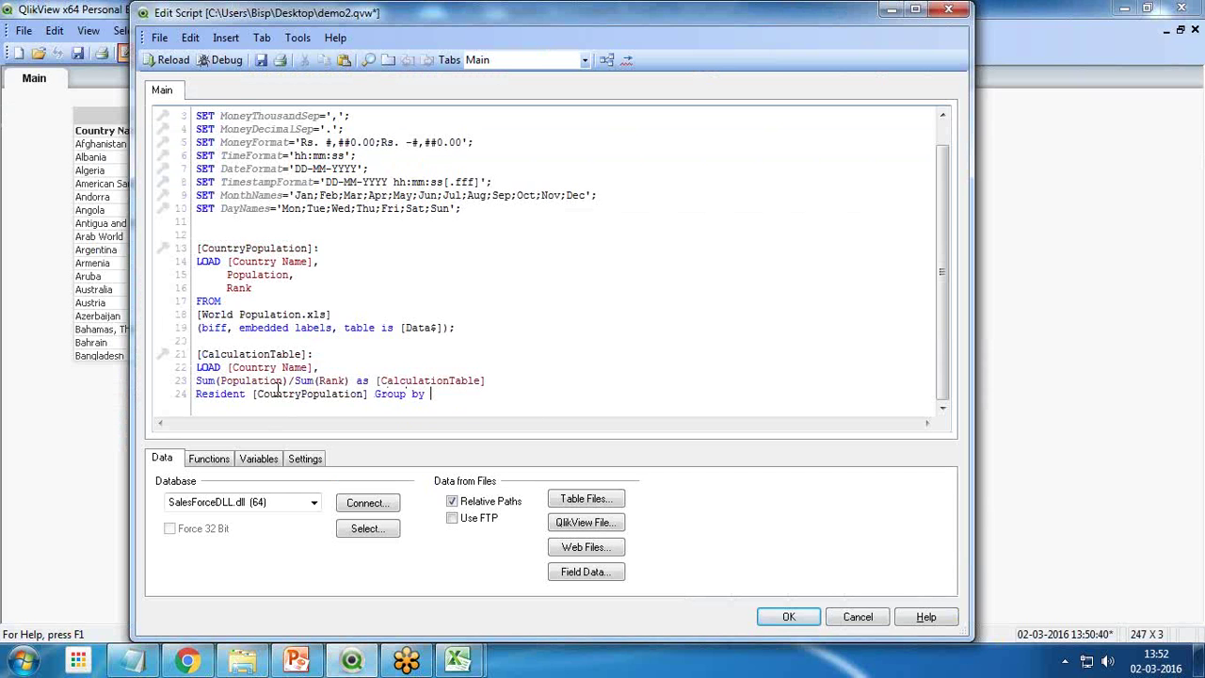
pyautogui.write(' [Country')
pyautogui.write(' Name]')
pyautogui.write('];')
pyautogui.press('BackSpace')
pyautogui.click(166, 59)
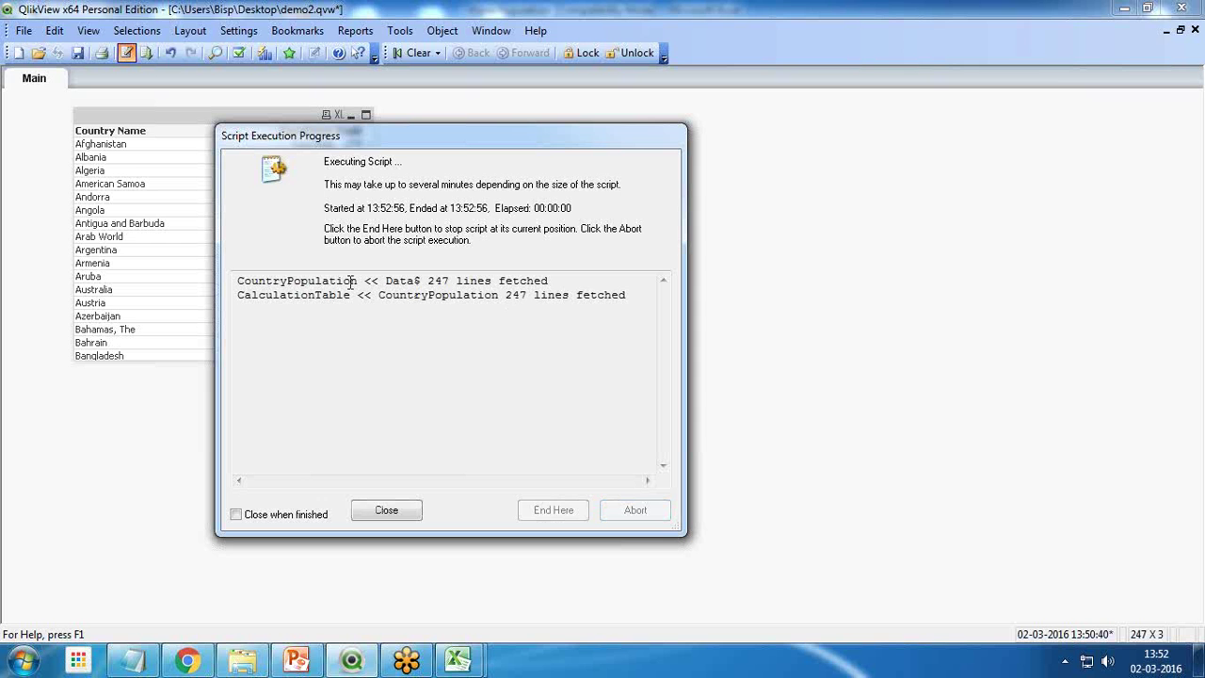
# Review the CountryPopulation and CalculationTable entries in the script execution log and close it.
pyautogui.moveTo(243, 280); pyautogui.dragTo(375, 287)
pyautogui.moveTo(371, 146); pyautogui.dragTo(551, 155)
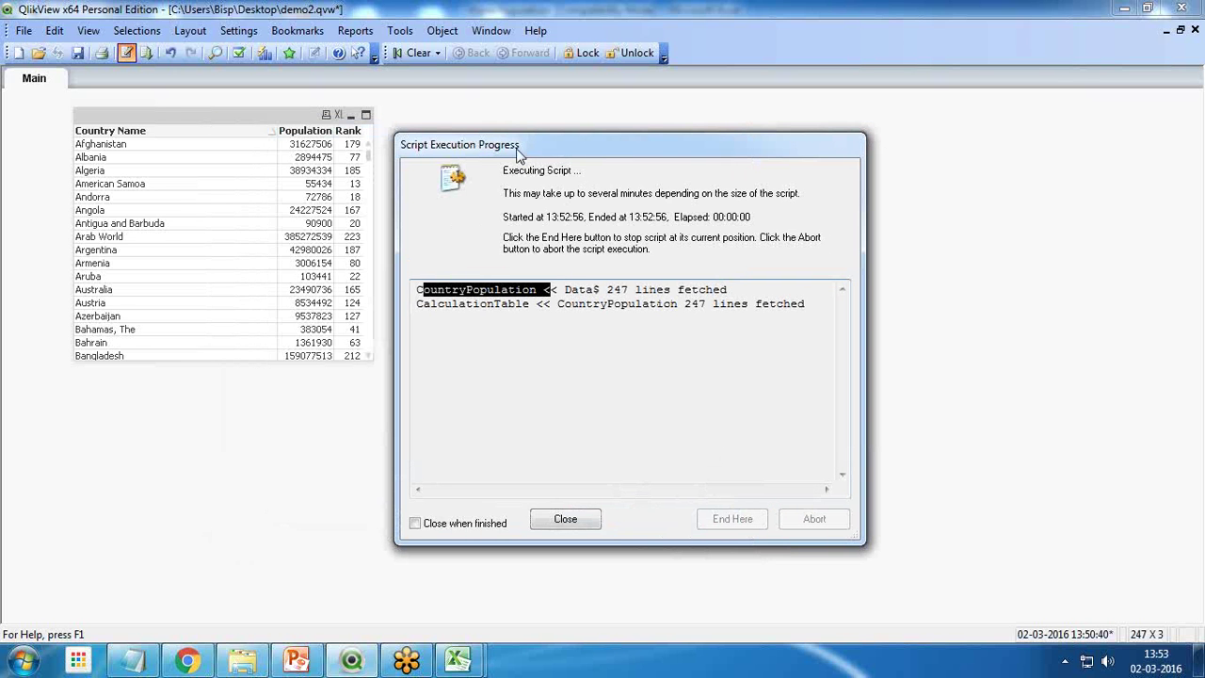
pyautogui.click(528, 308)
pyautogui.moveTo(527, 308); pyautogui.dragTo(414, 313)
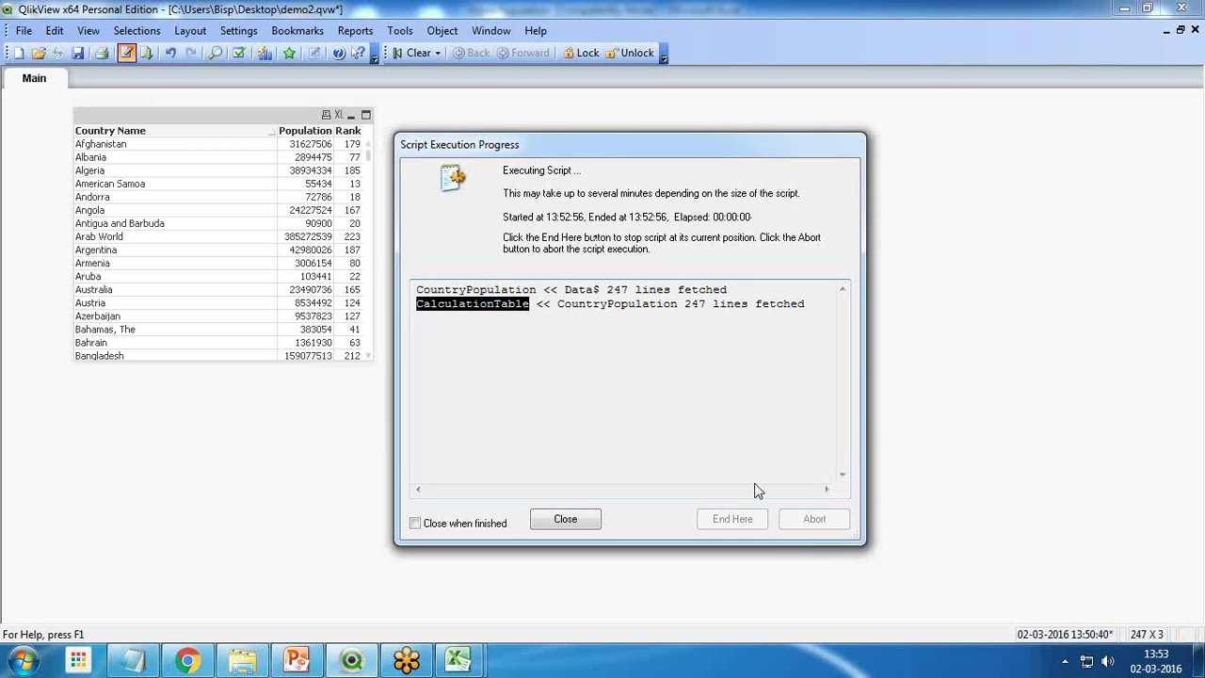
pyautogui.click(566, 521)
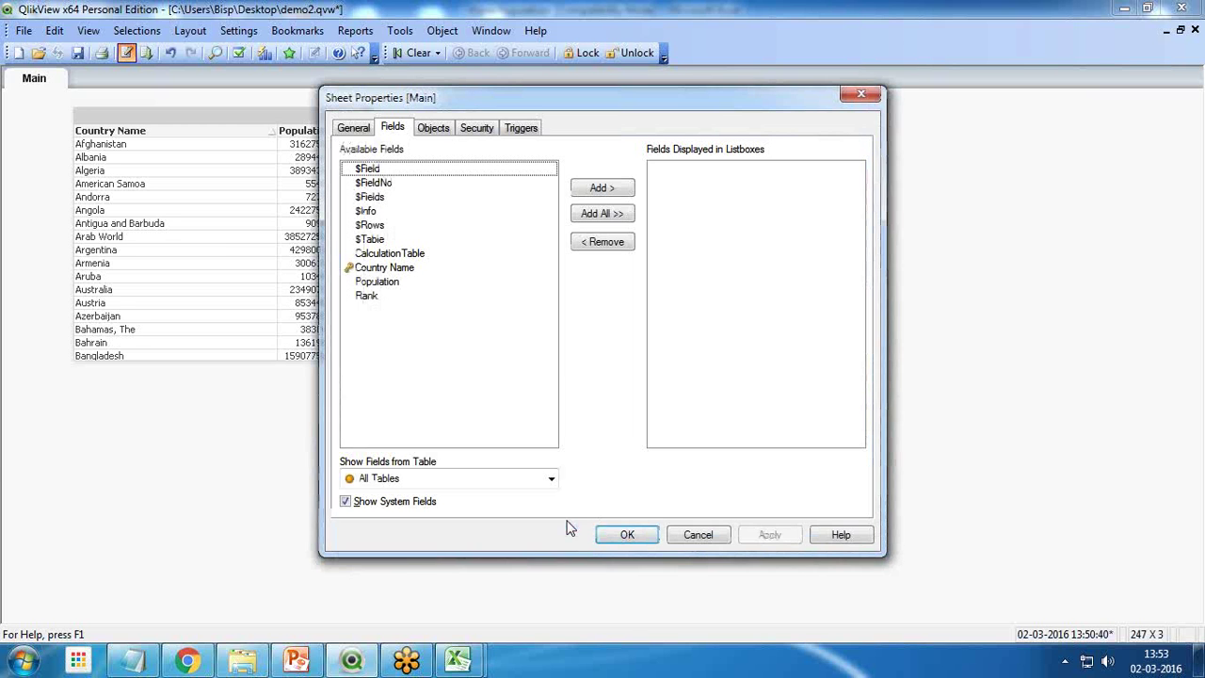
pyautogui.click(381, 254)
pyautogui.click(606, 192)
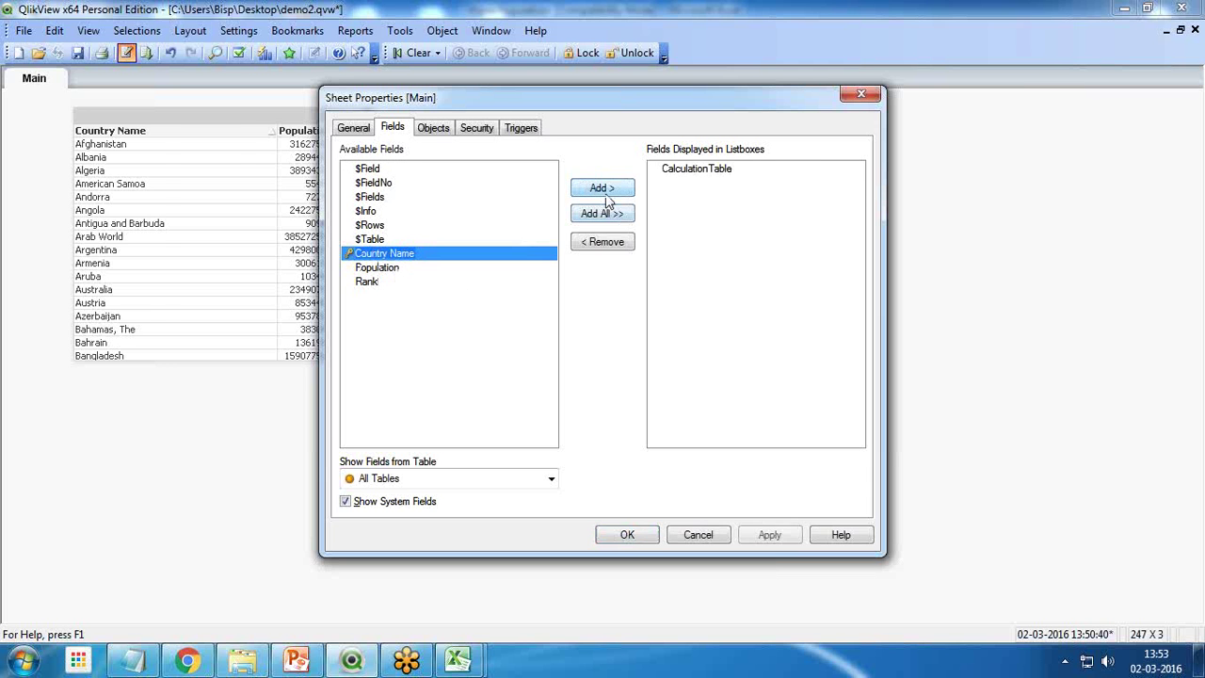
pyautogui.click(627, 534)
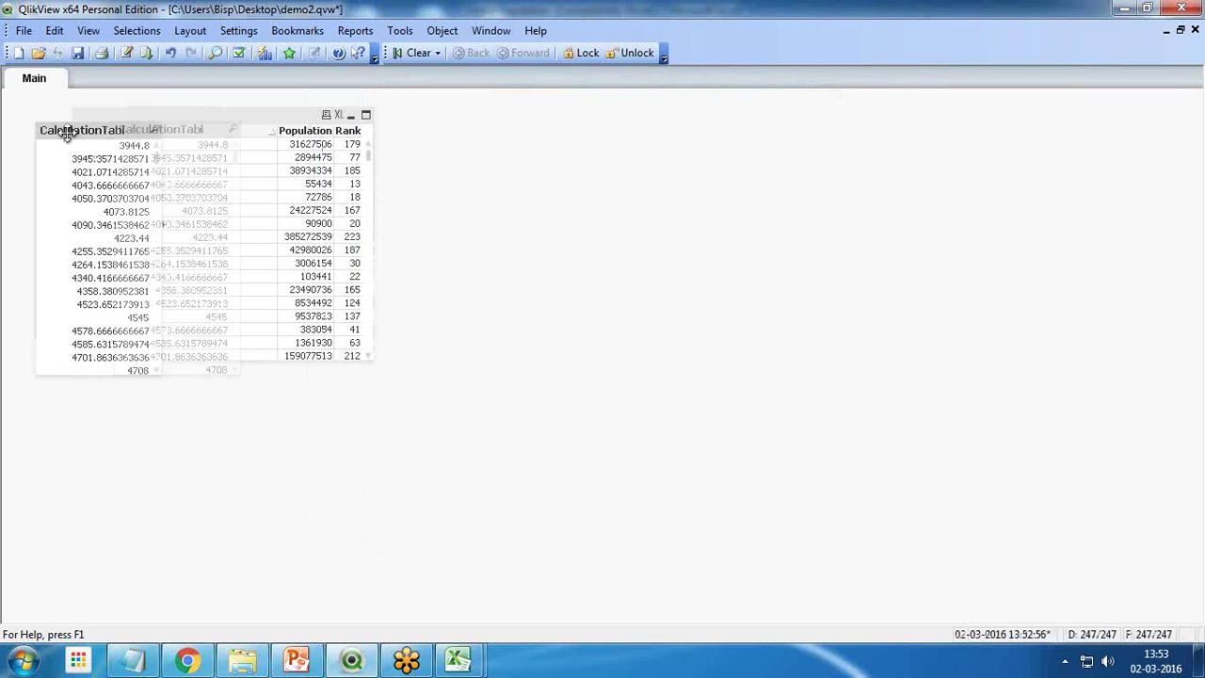
pyautogui.moveTo(66, 132); pyautogui.dragTo(533, 130)
pyautogui.rightClick(554, 124)
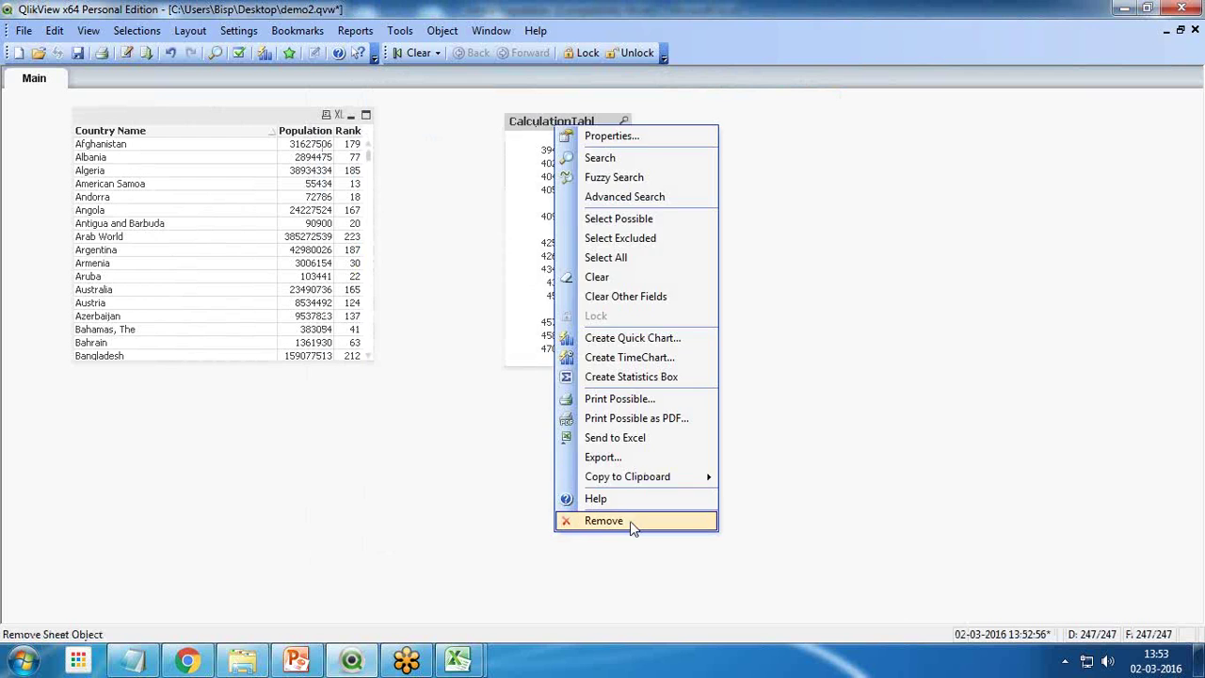
pyautogui.click(629, 521)
pyautogui.click(555, 361)
# Create a new table box on the sheet showing the fields Country Name and CalculationTable.
pyautogui.rightClick(523, 403)
pyautogui.moveTo(600, 461)
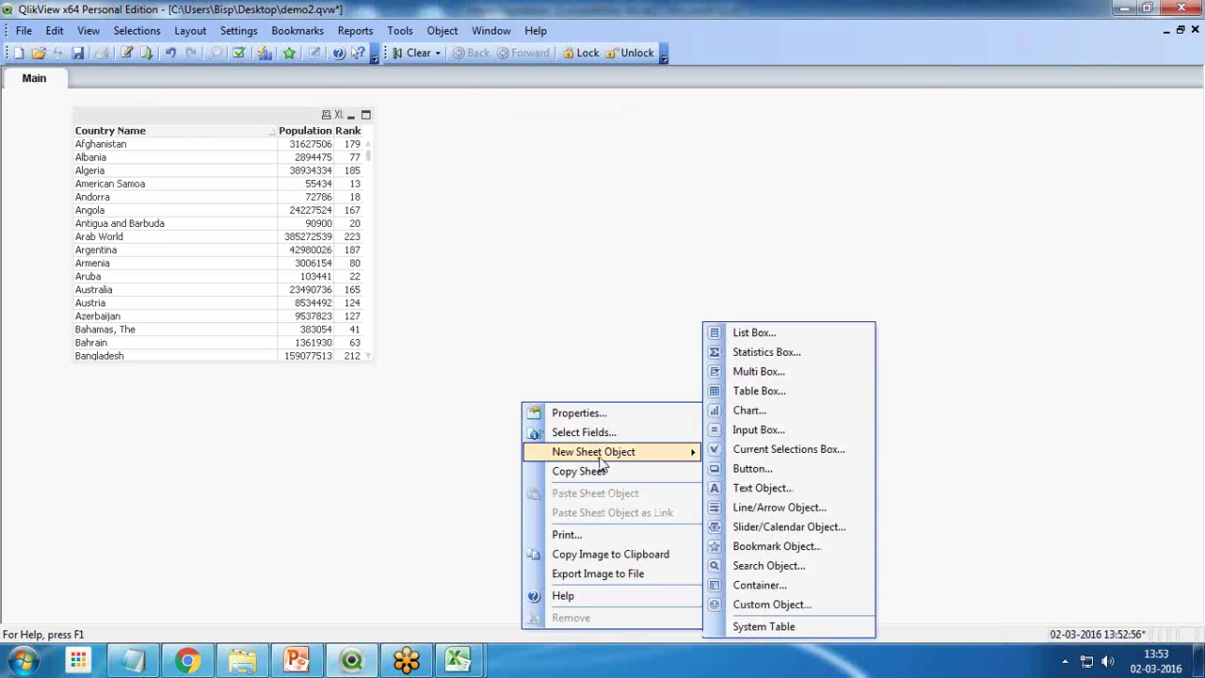
pyautogui.click(758, 391)
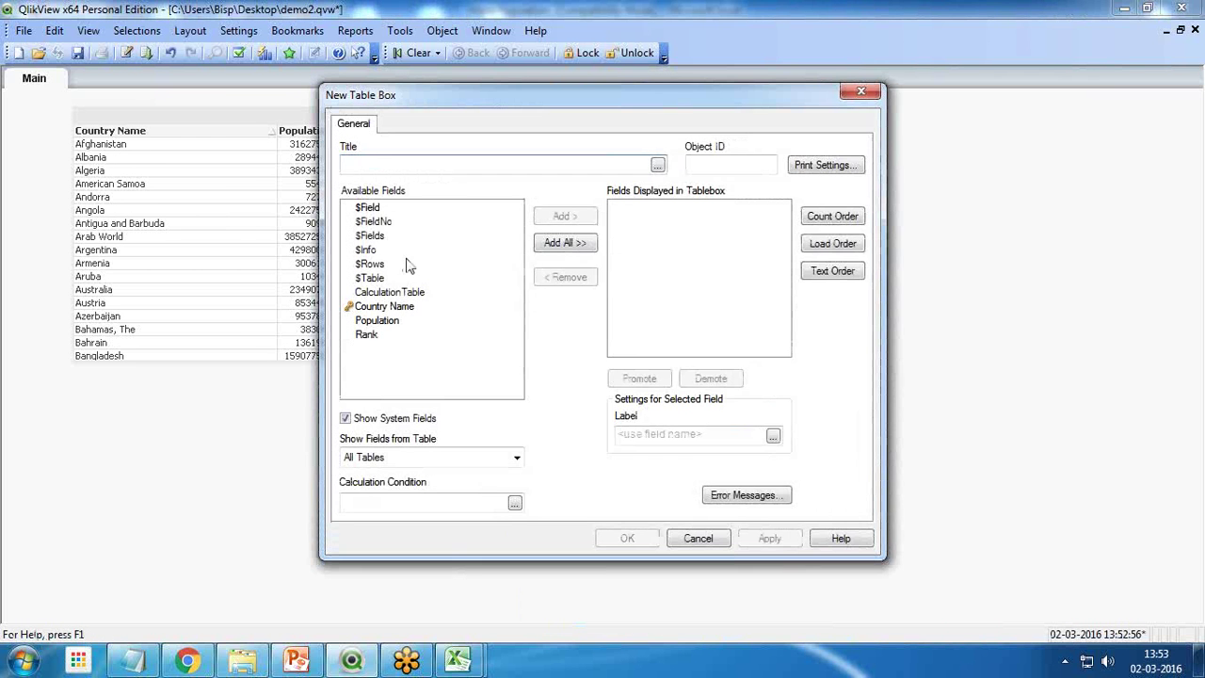
pyautogui.click(400, 309)
pyautogui.click(565, 216)
pyautogui.click(395, 292)
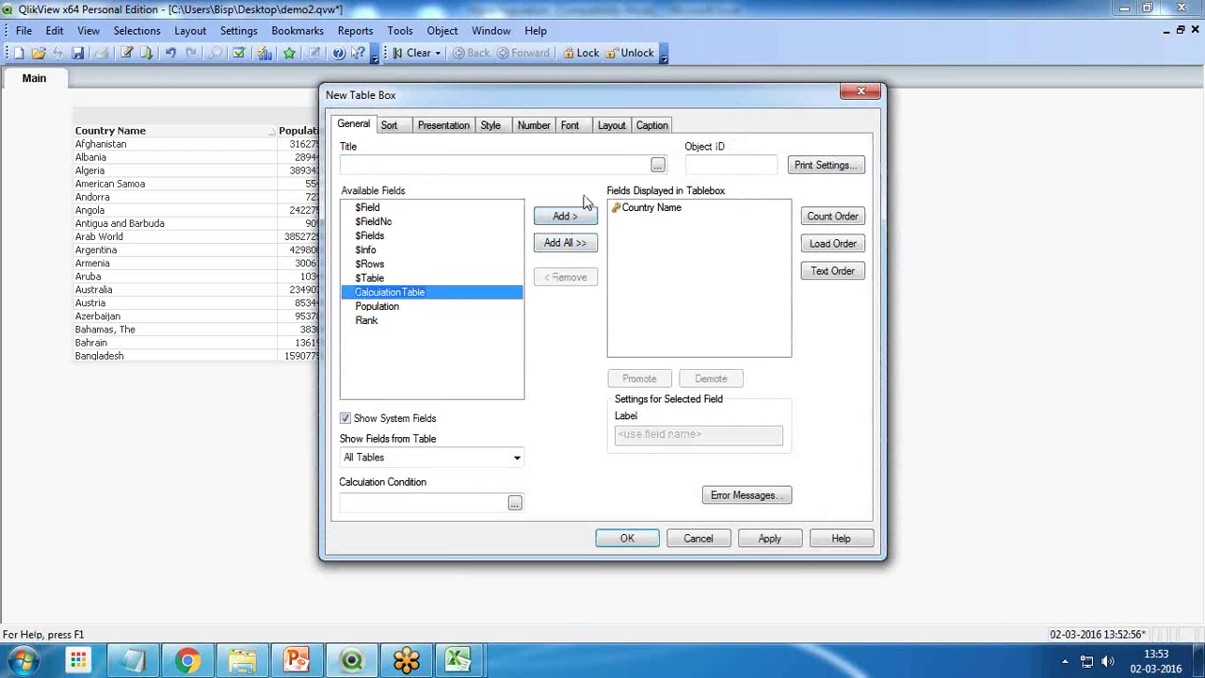
pyautogui.click(565, 216)
pyautogui.click(769, 538)
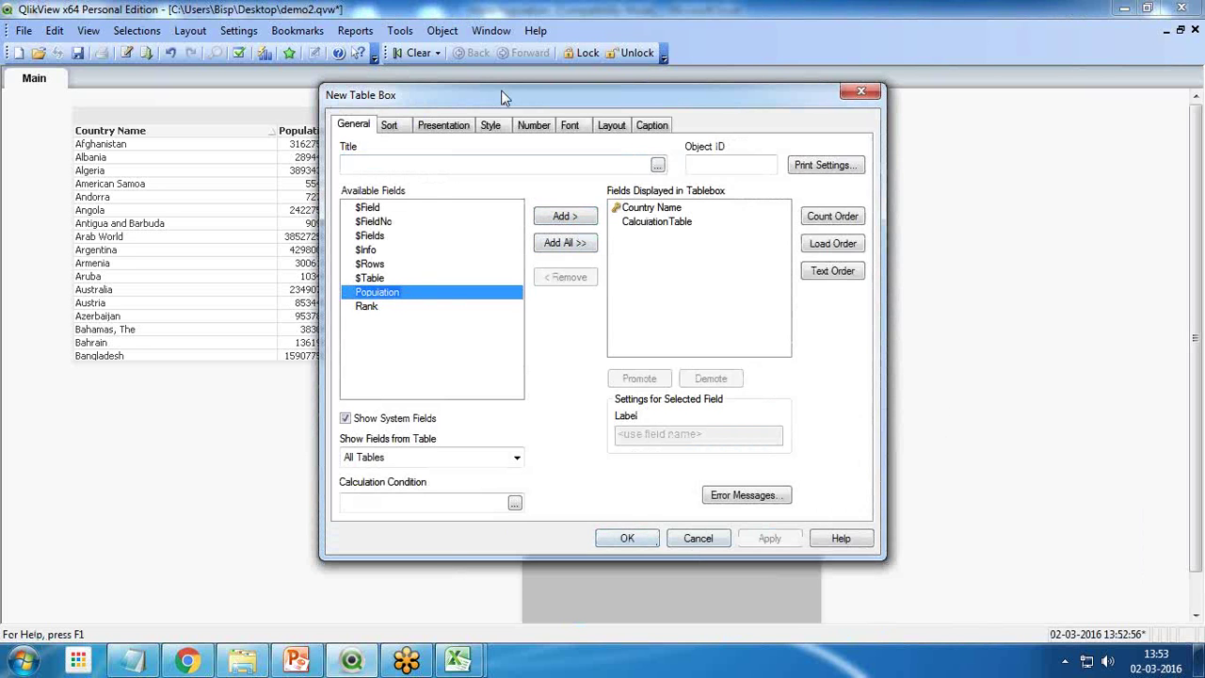
# Override the document number format for CalculationTable with Fixed to, shown in percent, and finish the table box.
pyautogui.moveTo(504, 97); pyautogui.dragTo(240, 98)
pyautogui.click(272, 131)
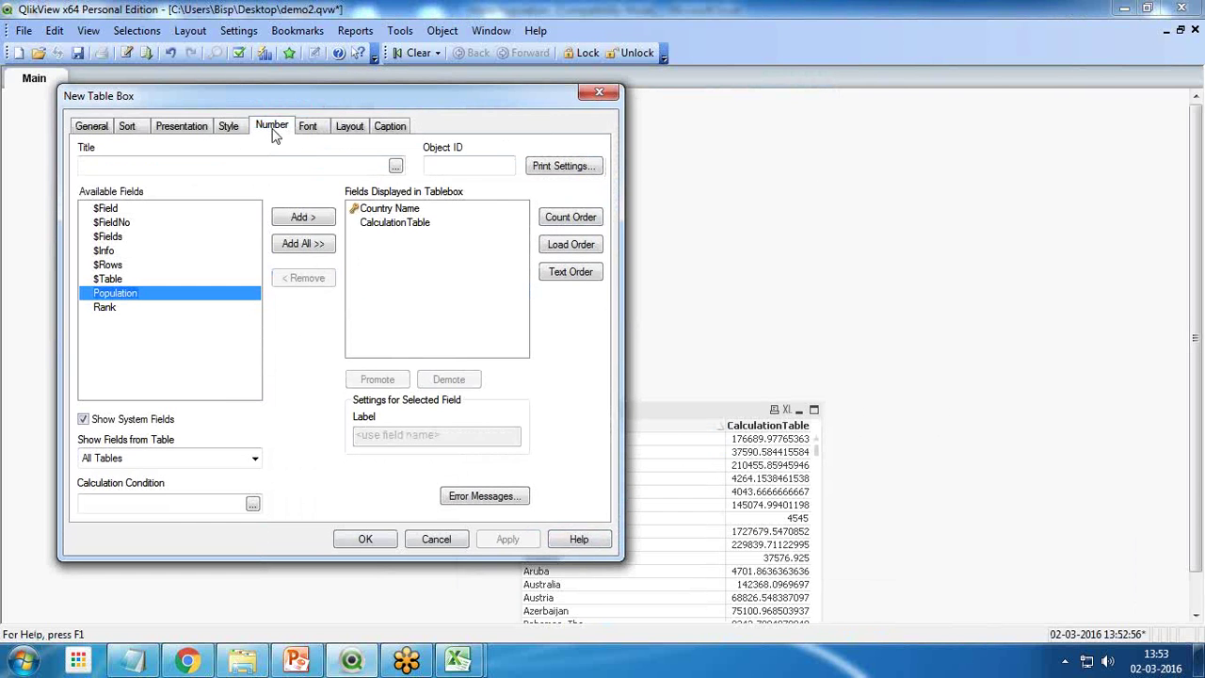
pyautogui.click(132, 178)
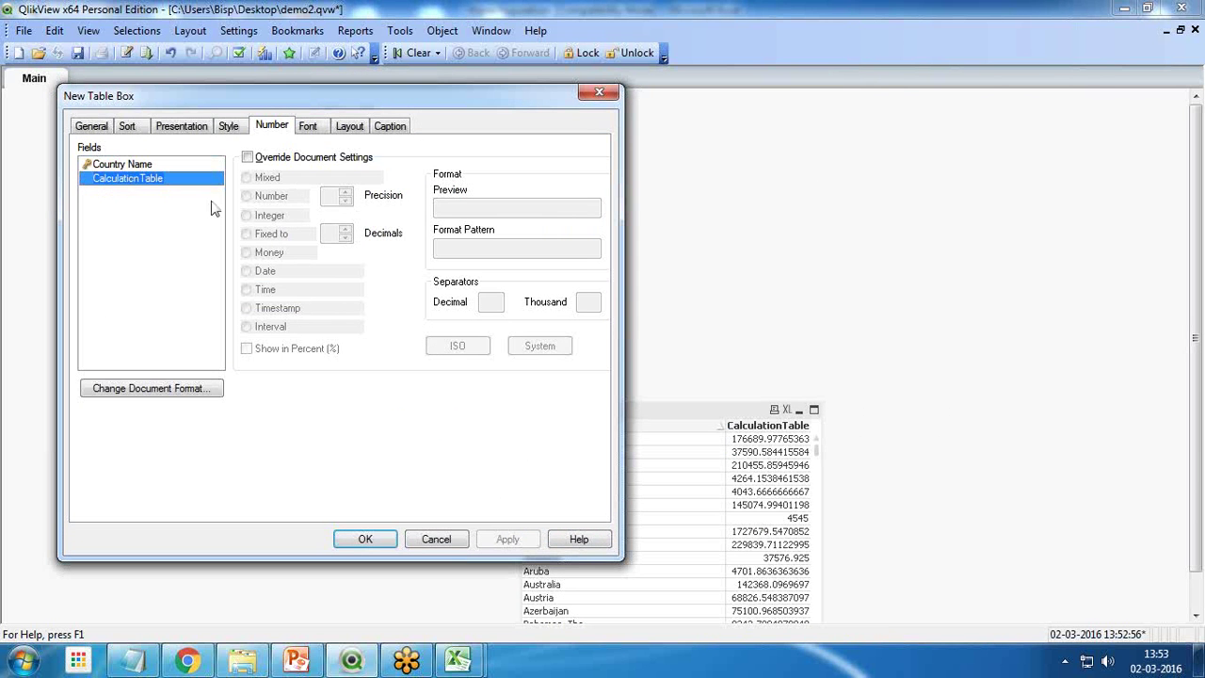
pyautogui.click(248, 157)
pyautogui.click(247, 233)
pyautogui.click(247, 196)
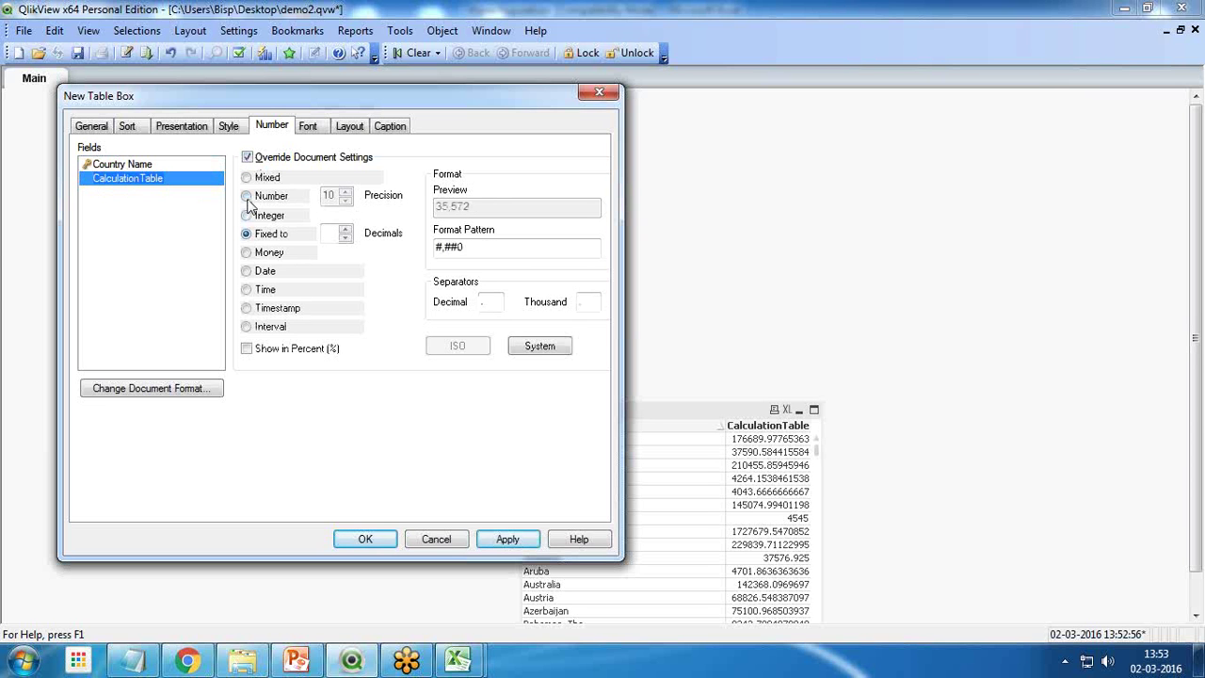
pyautogui.click(247, 234)
pyautogui.click(247, 349)
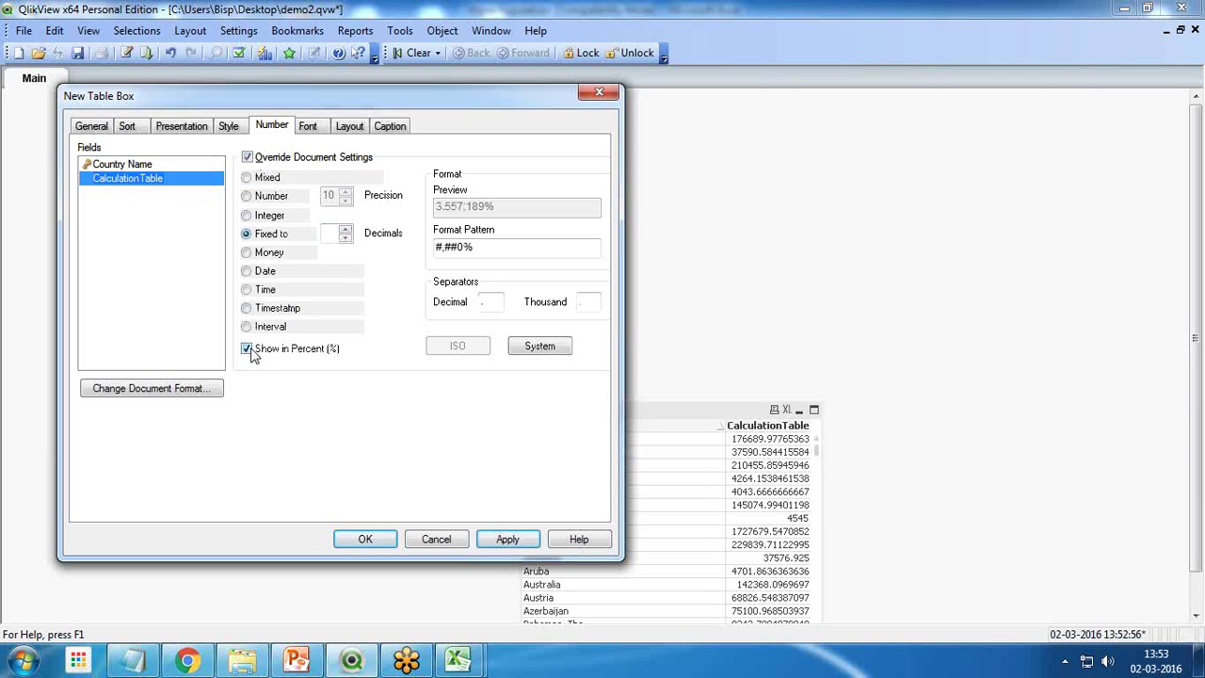
pyautogui.click(524, 547)
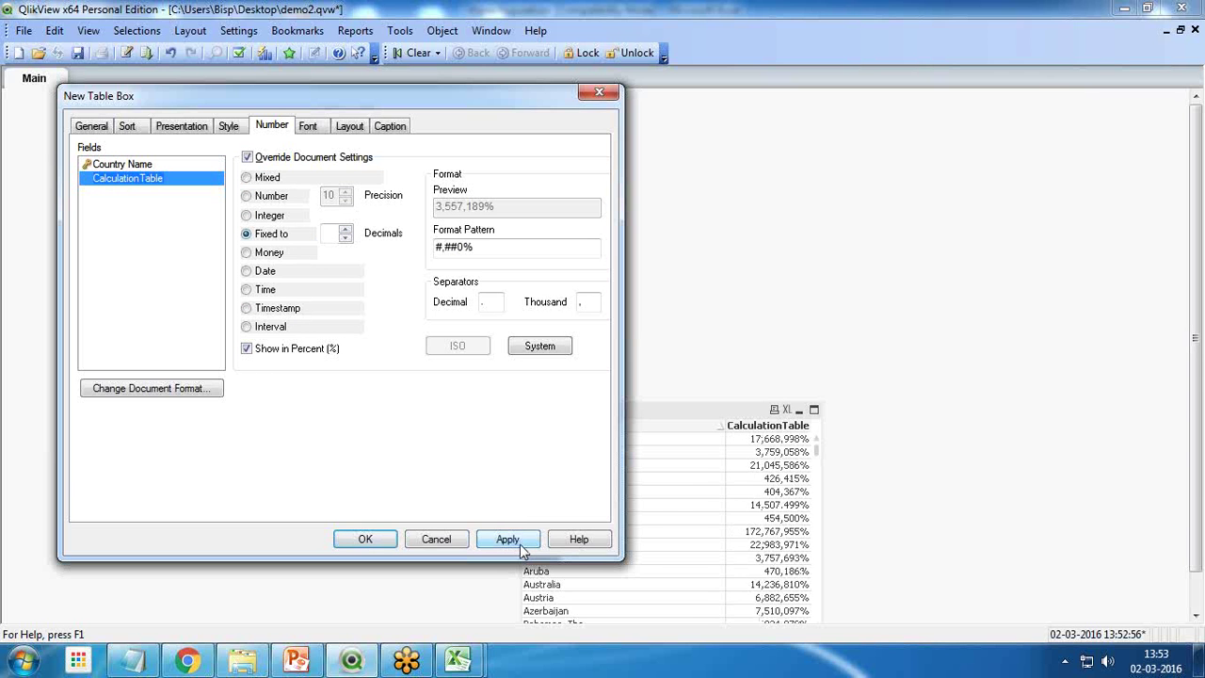
pyautogui.click(367, 538)
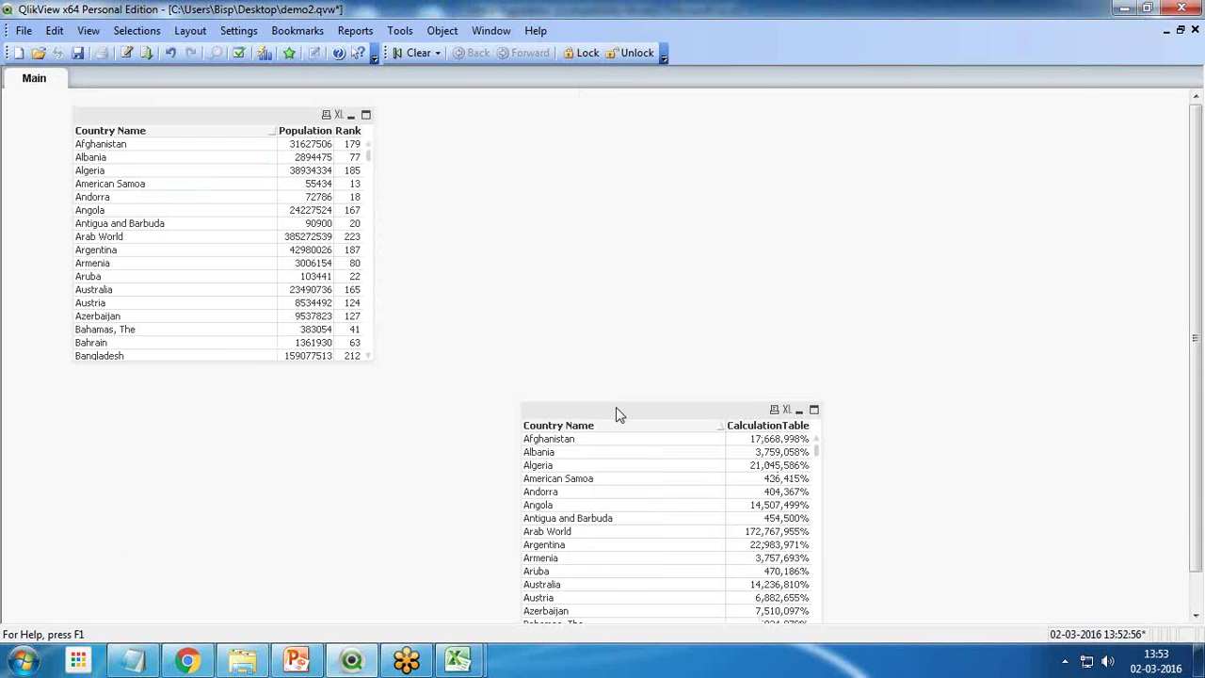
# Arrange the Population and Rank table box and the CalculationTable table box side by side on the sheet.
pyautogui.moveTo(615, 412); pyautogui.dragTo(577, 171)
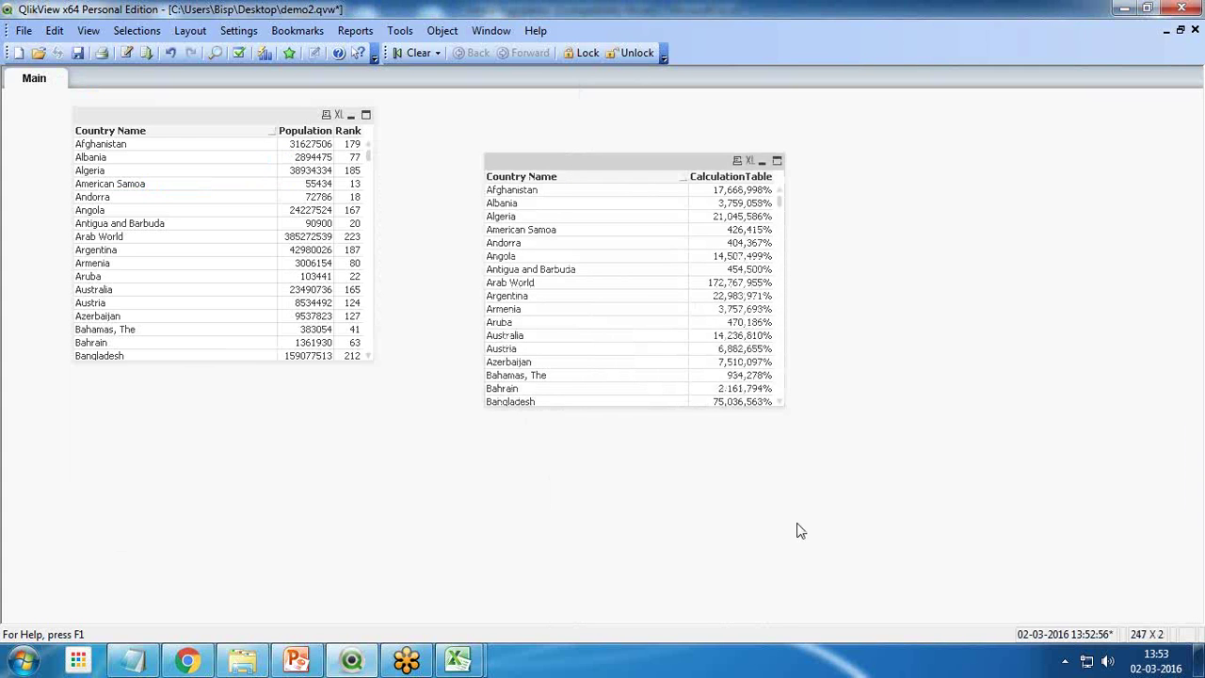
pyautogui.click(208, 165)
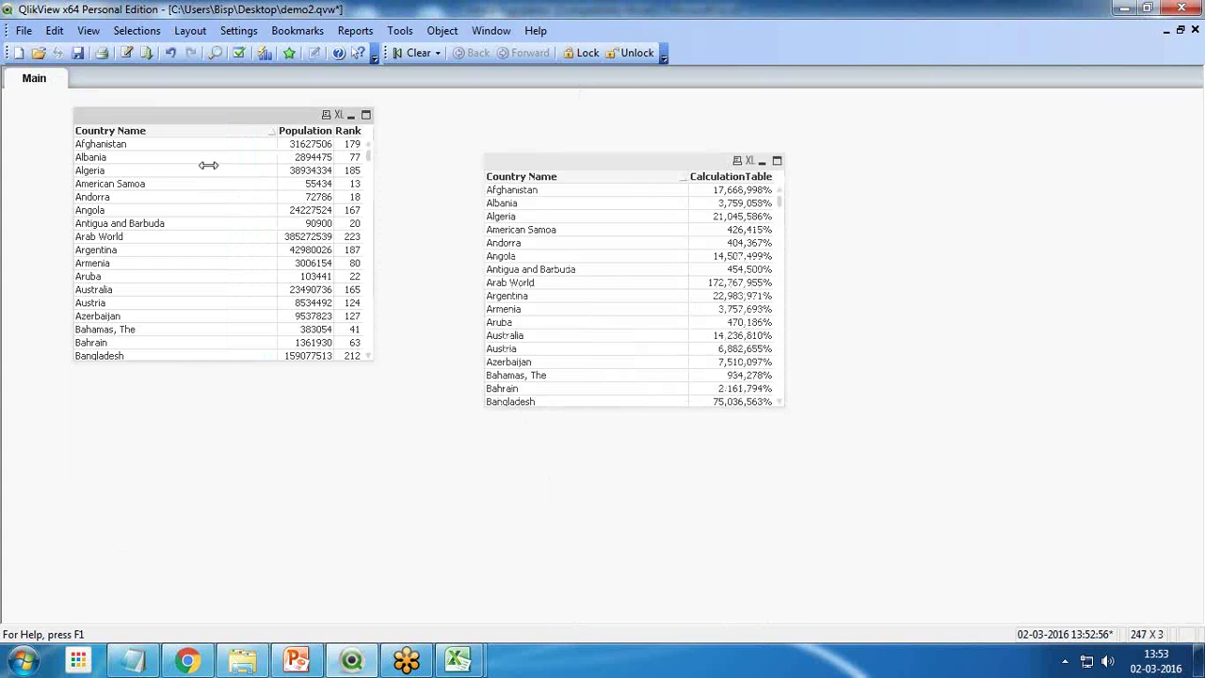
pyautogui.moveTo(220, 126); pyautogui.dragTo(241, 159)
pyautogui.moveTo(548, 166); pyautogui.dragTo(509, 157)
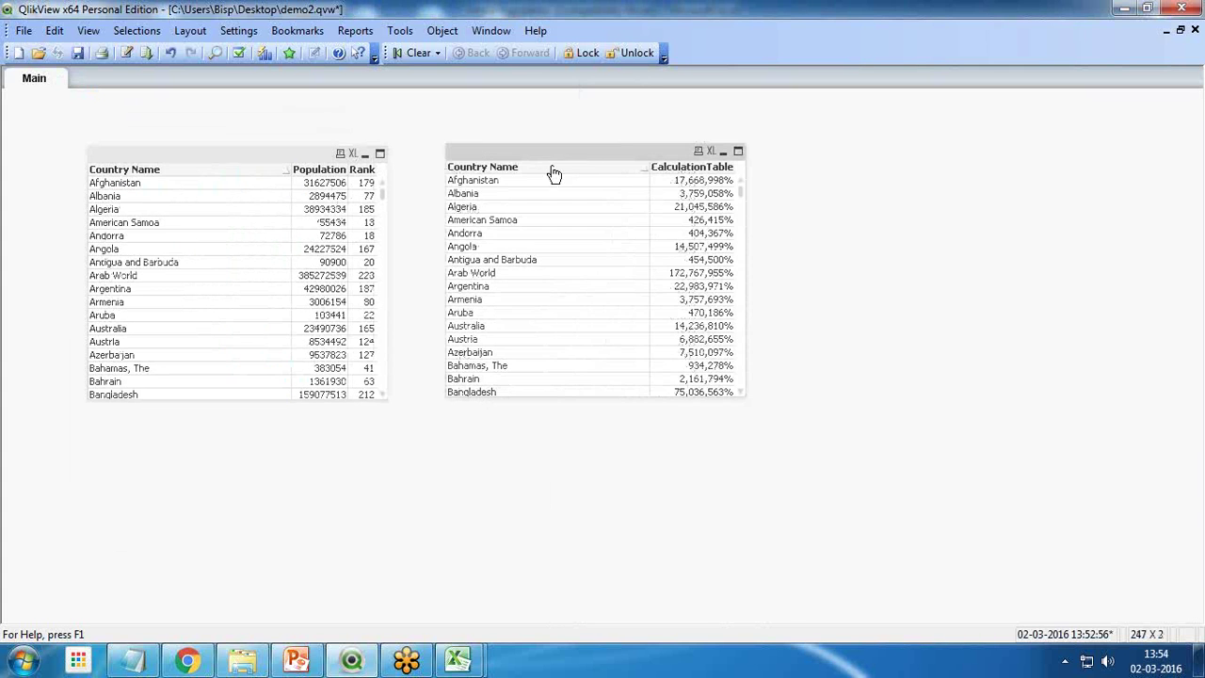
# End the resident load with a semicolon and append DROP Table [CountryPopulation] below it, copying the table name from its label.
pyautogui.click(123, 53)
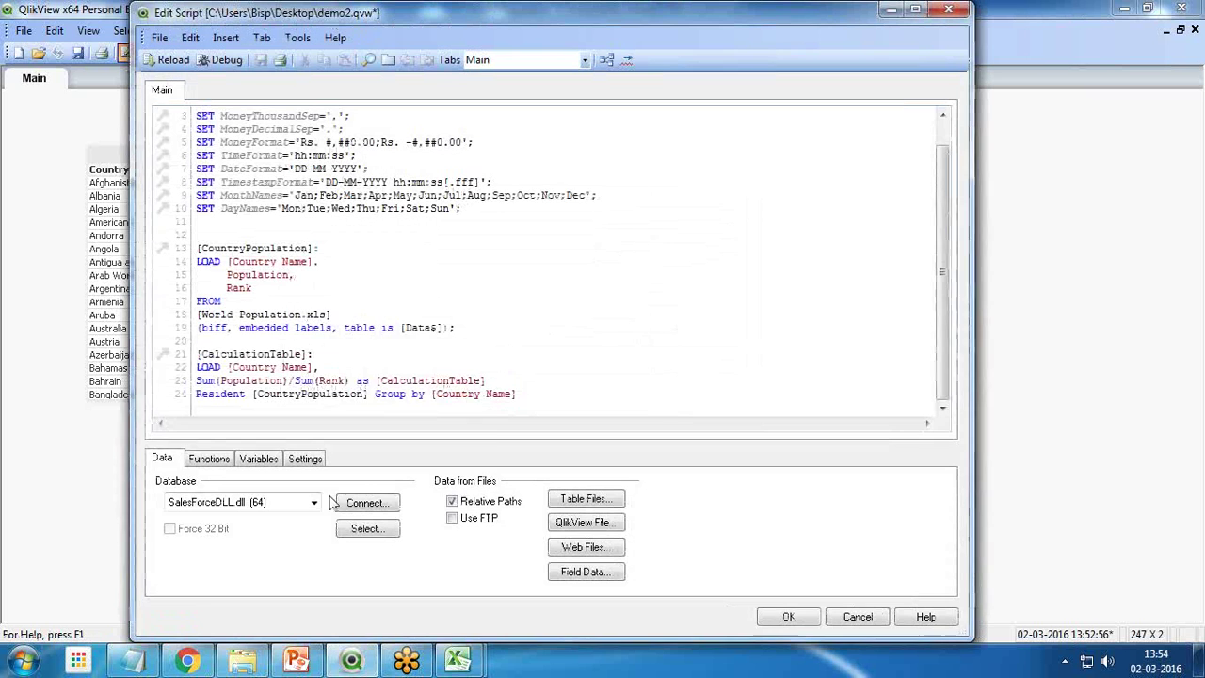
pyautogui.press('Return')
pyautogui.press('Return')
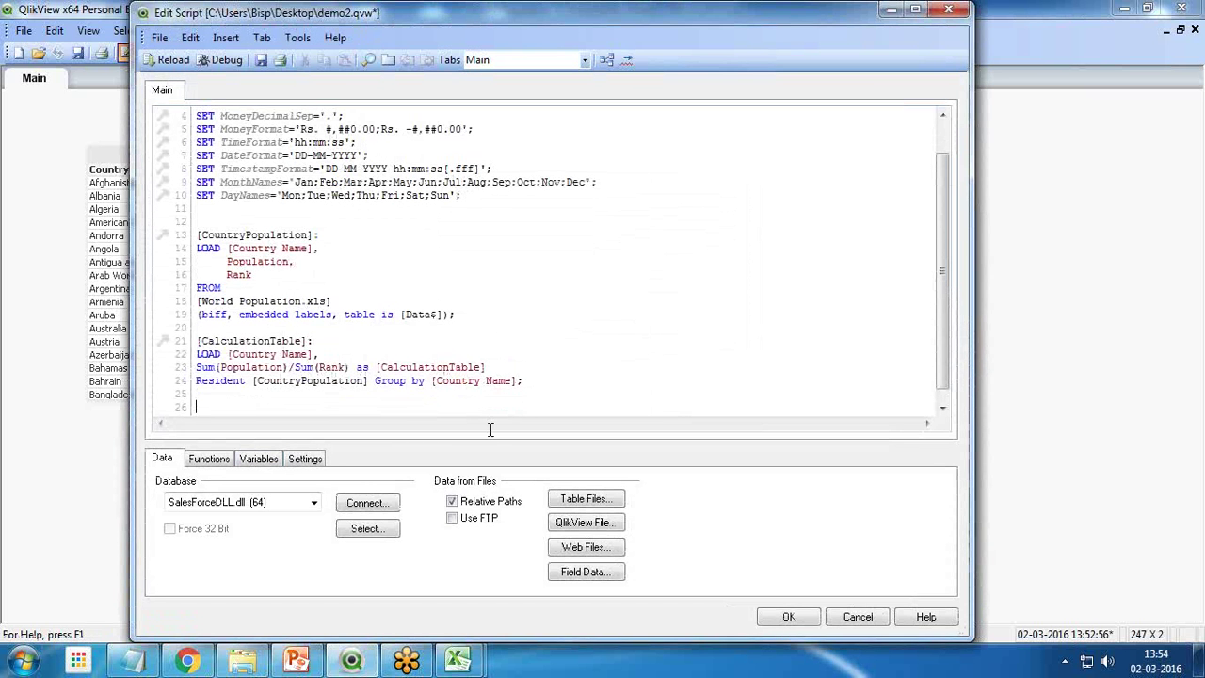
pyautogui.write('Xd')
pyautogui.press('BackSpace')
pyautogui.write('Do')
pyautogui.write('rop')
pyautogui.write(' Table')
pyautogui.moveTo(311, 235); pyautogui.dragTo(196, 237)
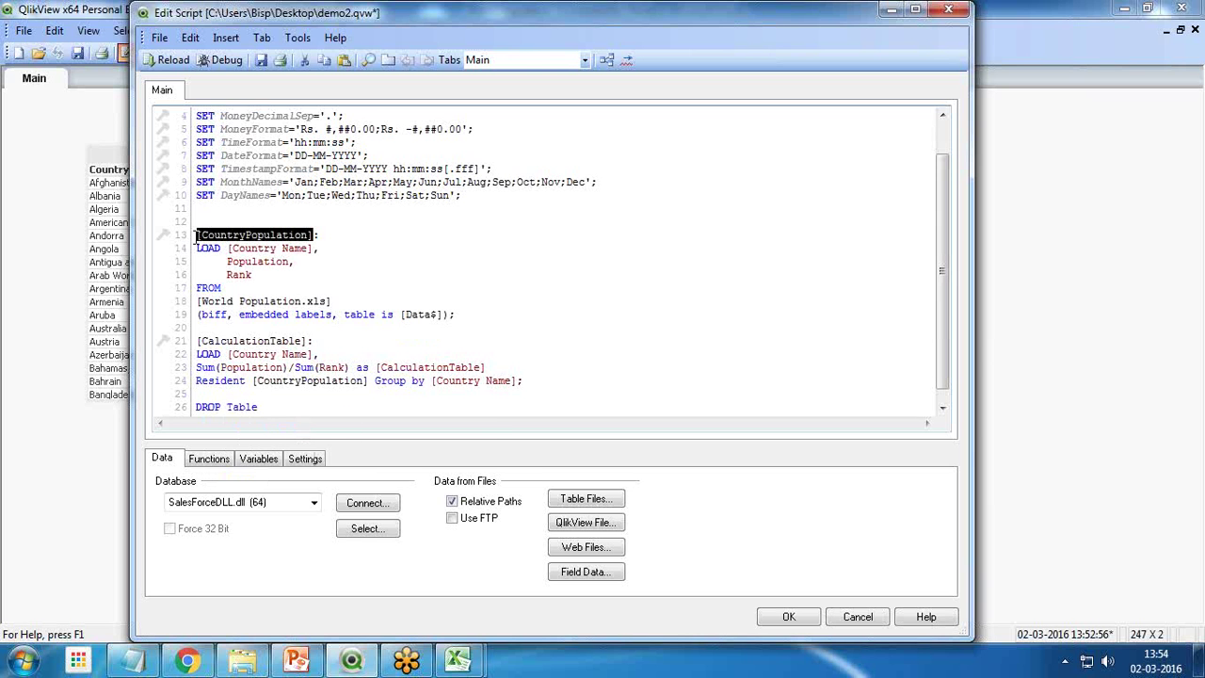
pyautogui.hotkey('ctrl', 'c')
pyautogui.click(295, 410)
pyautogui.hotkey('ctrl', 'v')
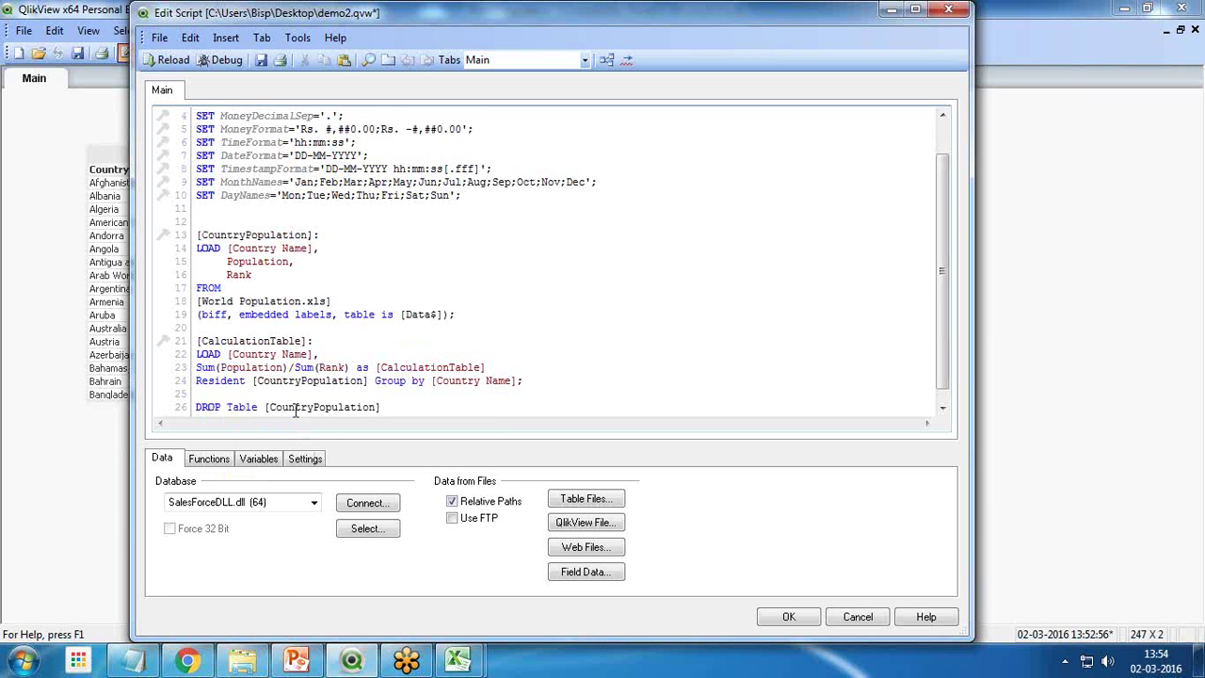
# Reload the script and close the execution progress and sheet properties without adding list boxes.
pyautogui.click(160, 64)
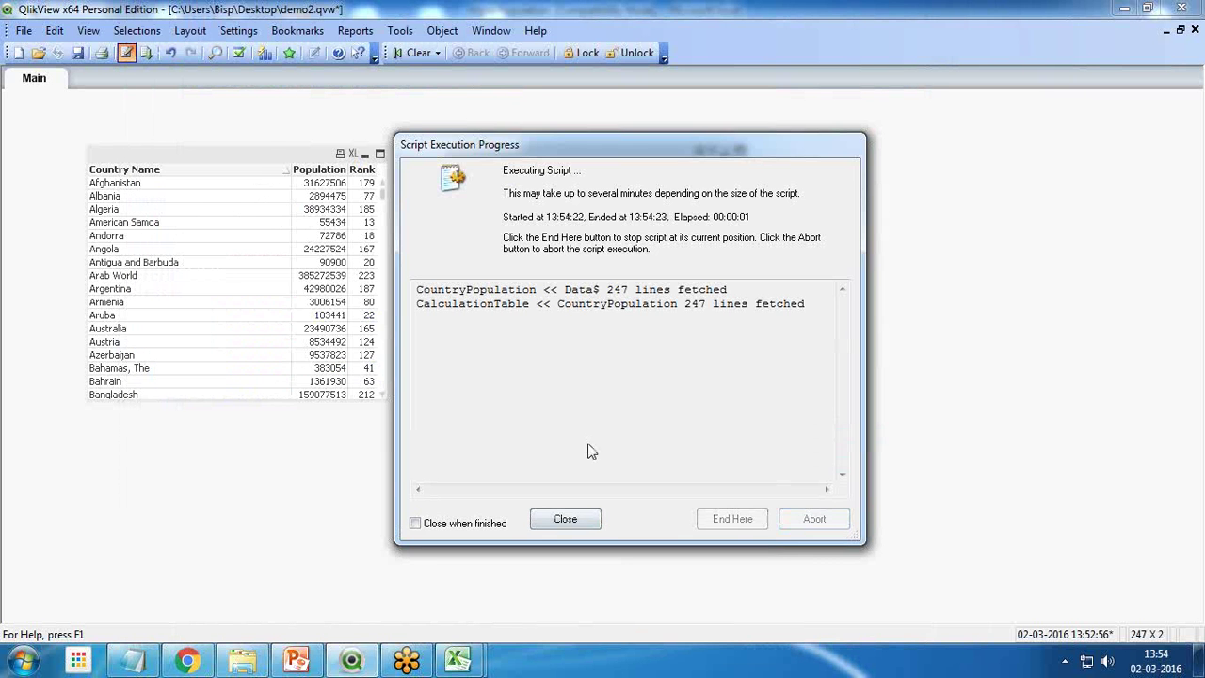
pyautogui.click(565, 518)
pyautogui.click(624, 533)
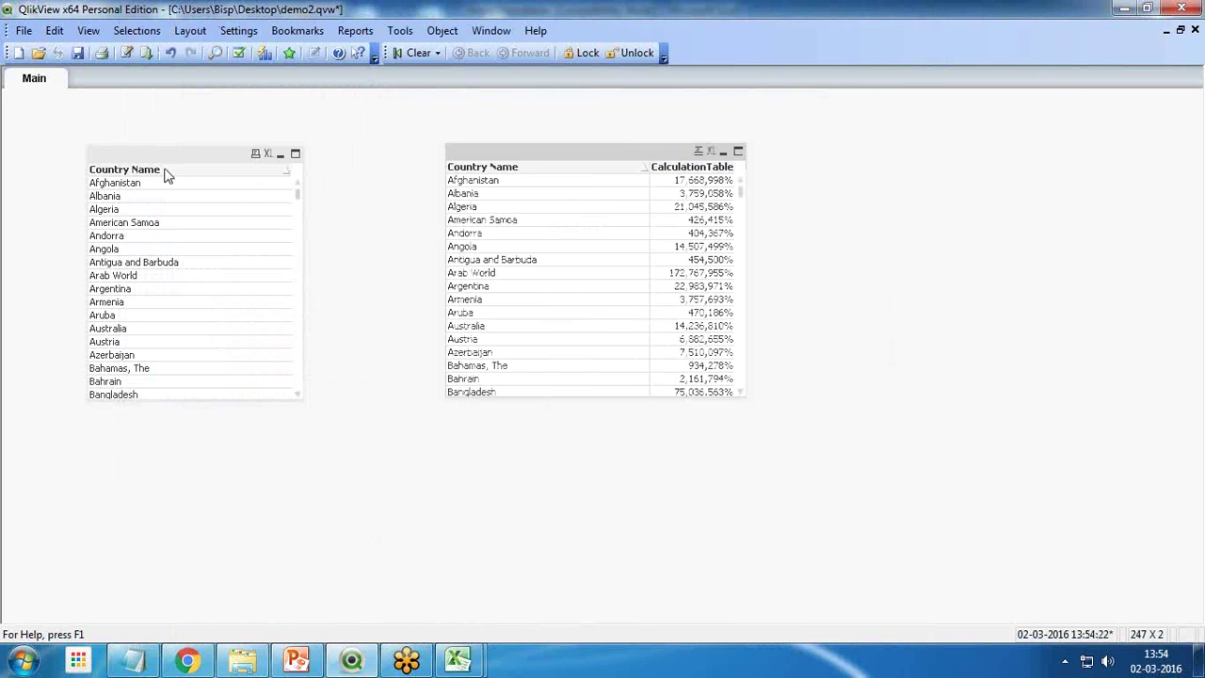
# Check which fields a new list box offers after the reload, without creating the list box.
pyautogui.rightClick(413, 413)
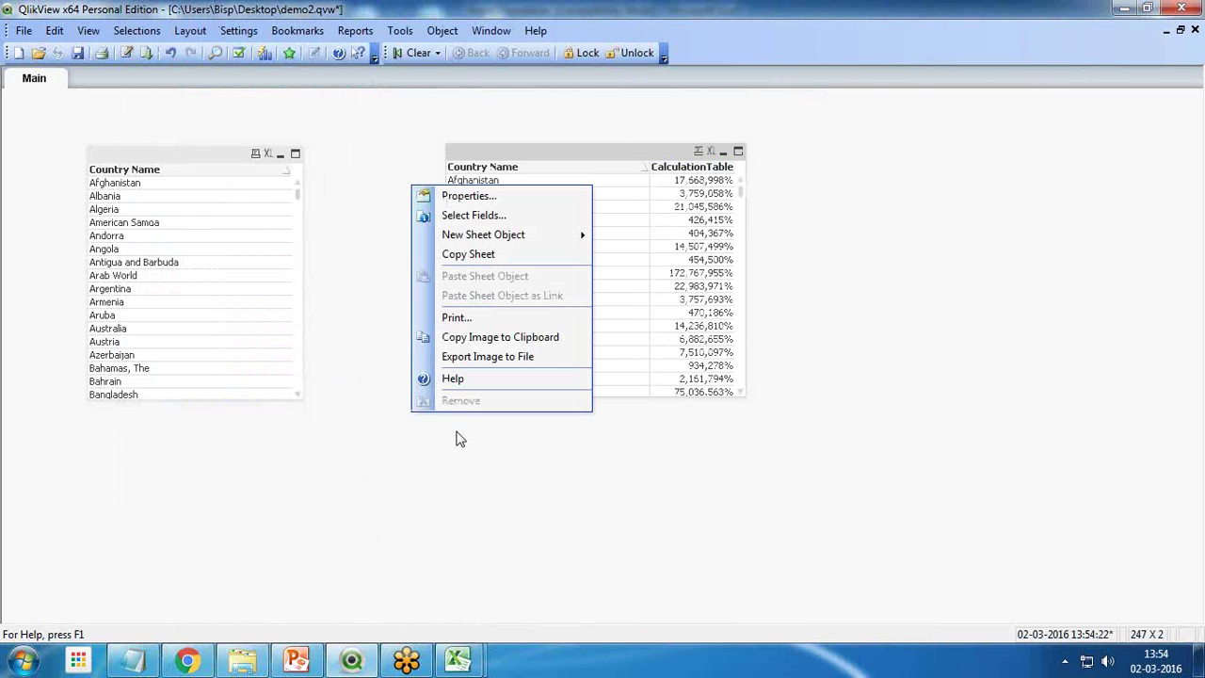
pyautogui.moveTo(490, 235)
pyautogui.click(662, 237)
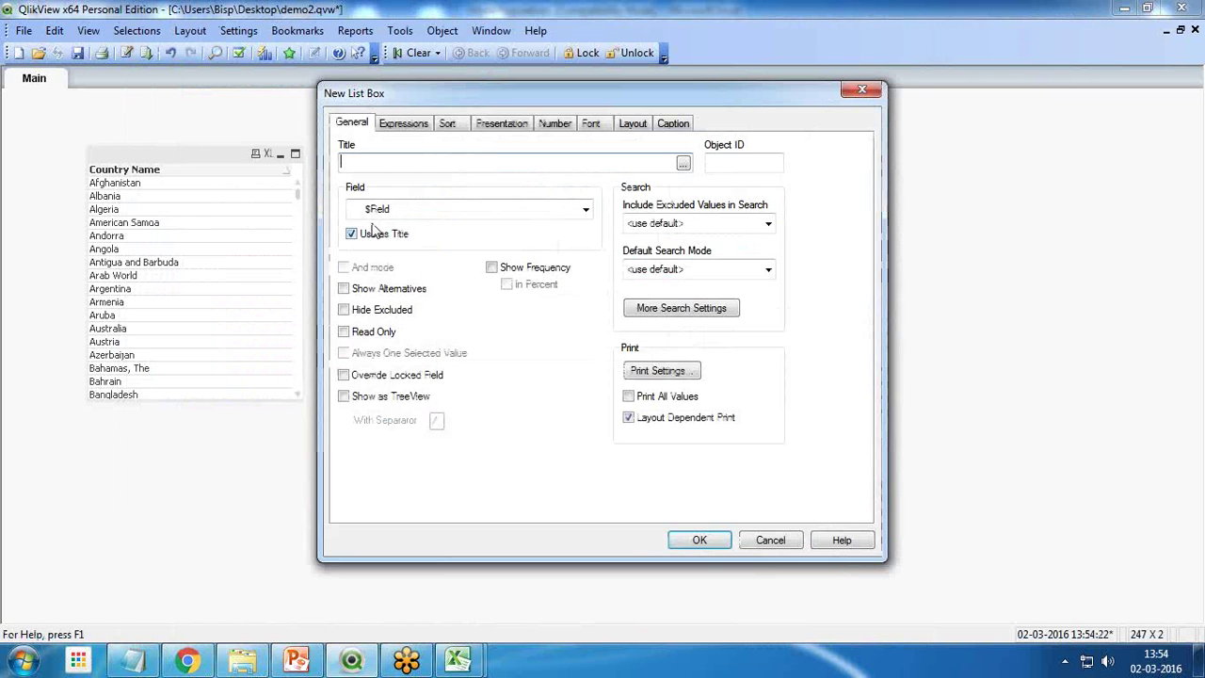
pyautogui.click(402, 213)
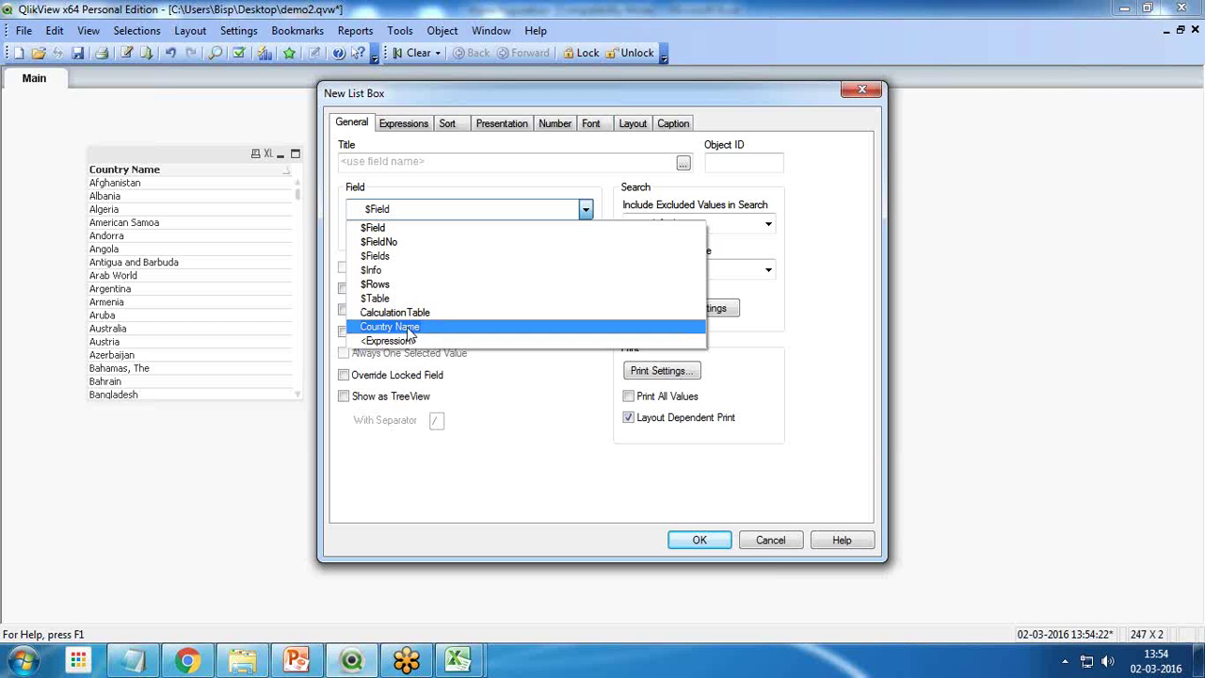
pyautogui.click(773, 545)
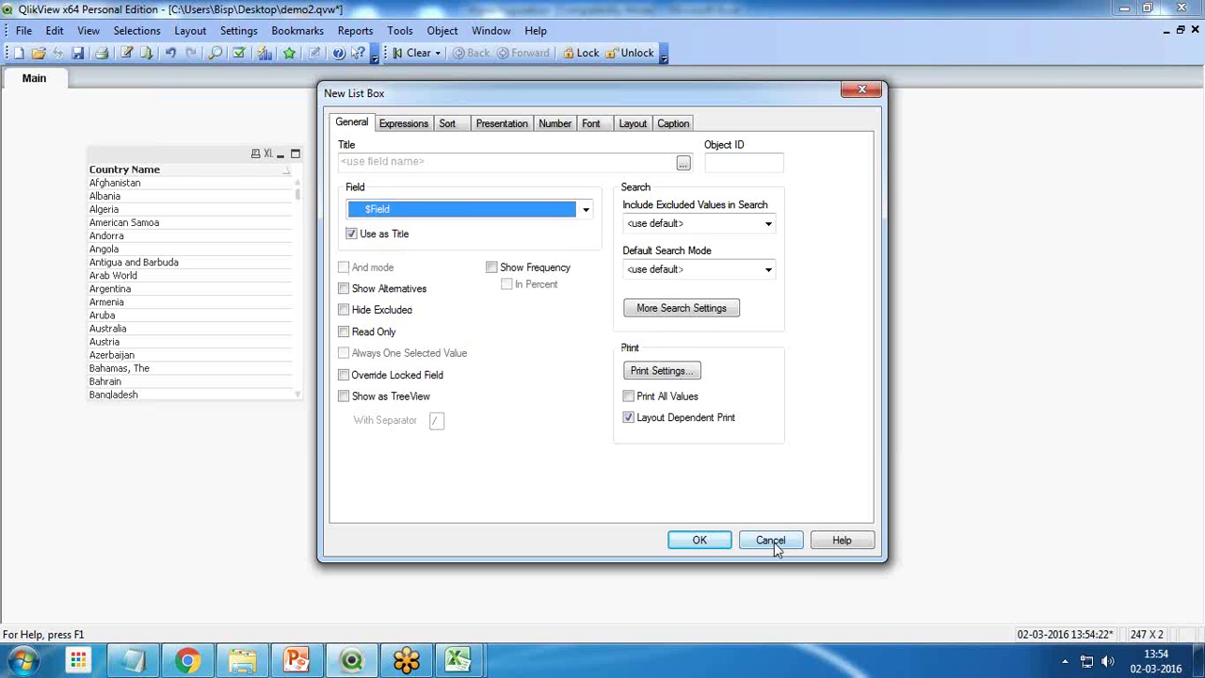
pyautogui.click(773, 543)
# Remove the table box that shows only Country Name and move the CalculationTable table box into its area.
pyautogui.rightClick(170, 169)
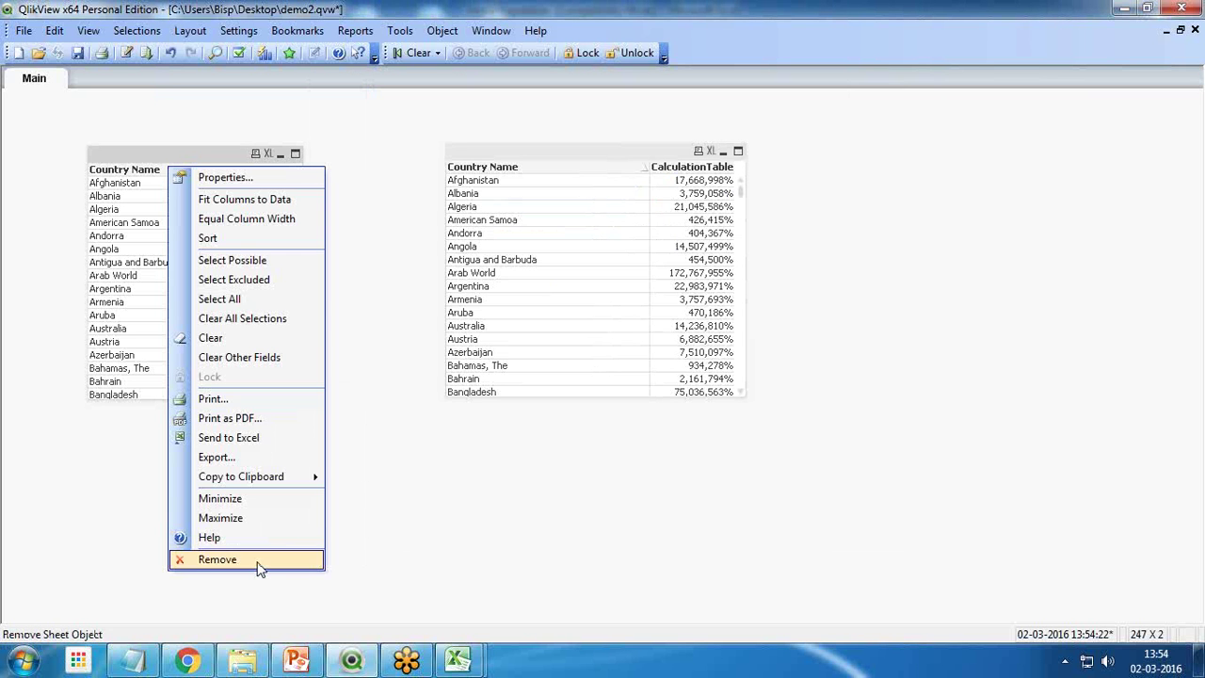
pyautogui.rightClick(164, 156)
pyautogui.click(223, 393)
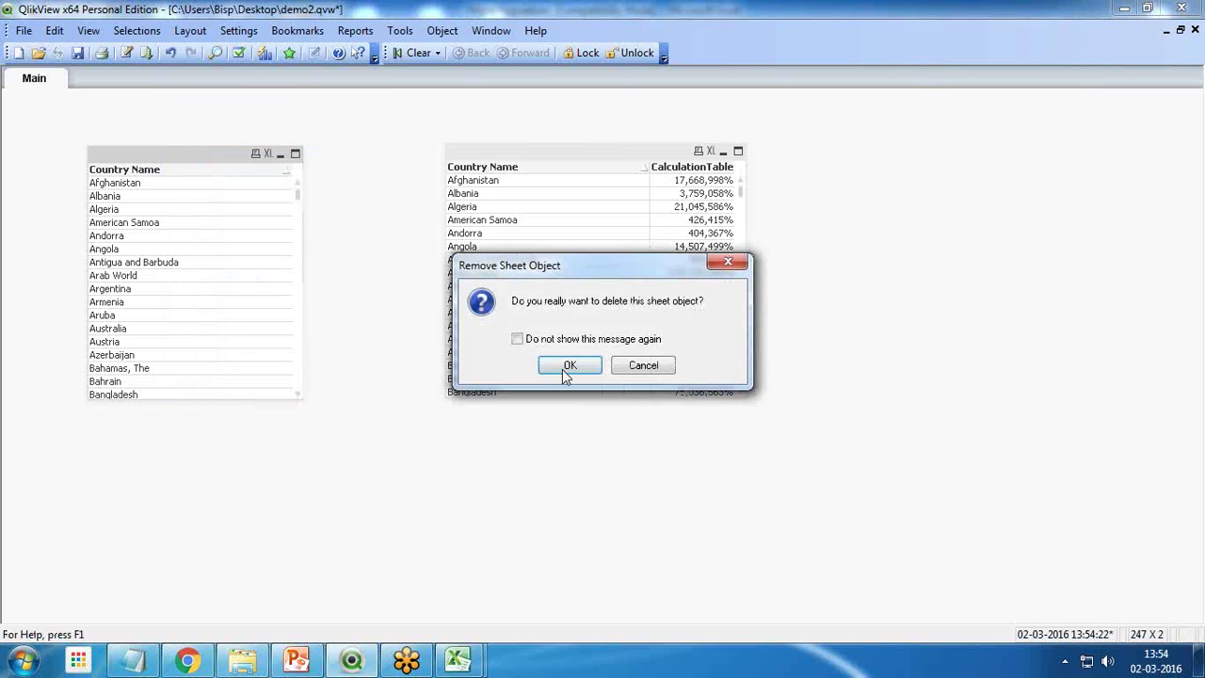
pyautogui.click(569, 368)
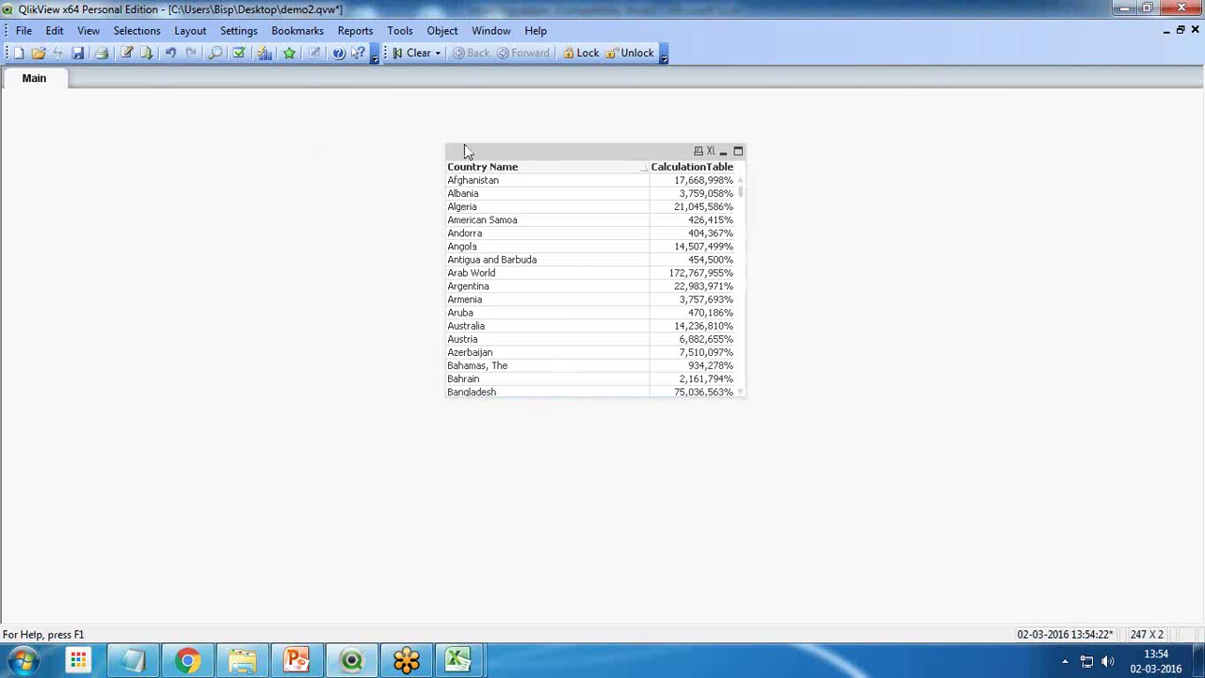
pyautogui.moveTo(464, 151); pyautogui.dragTo(261, 139)
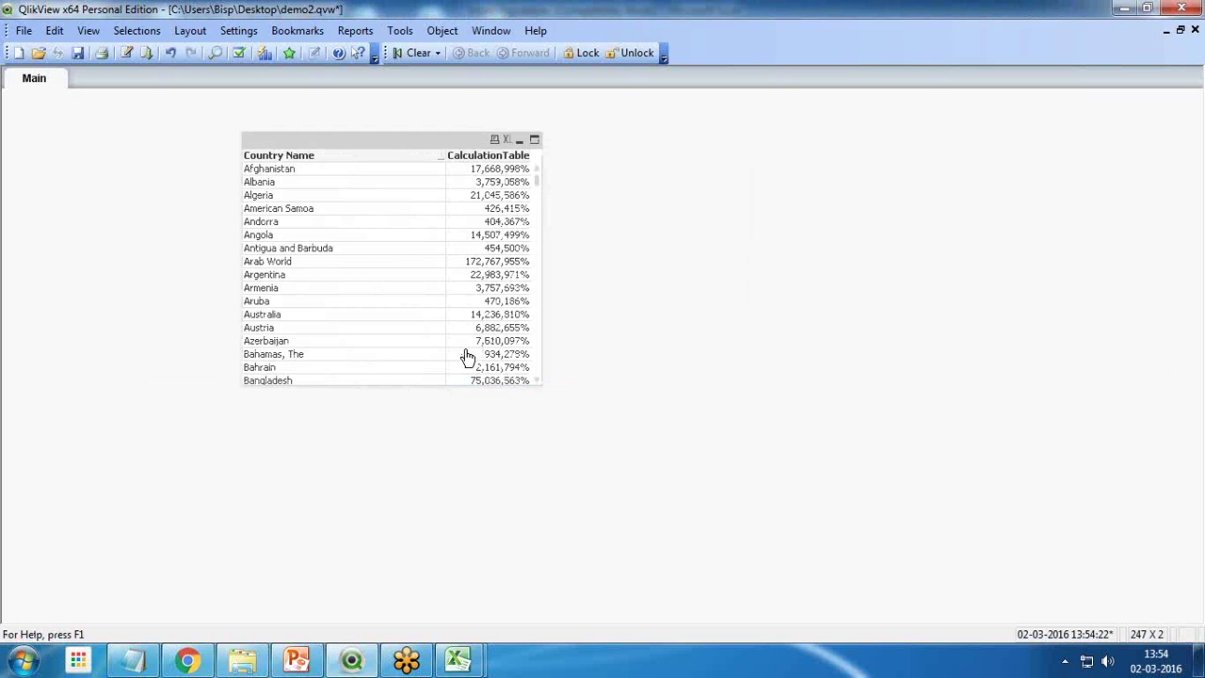